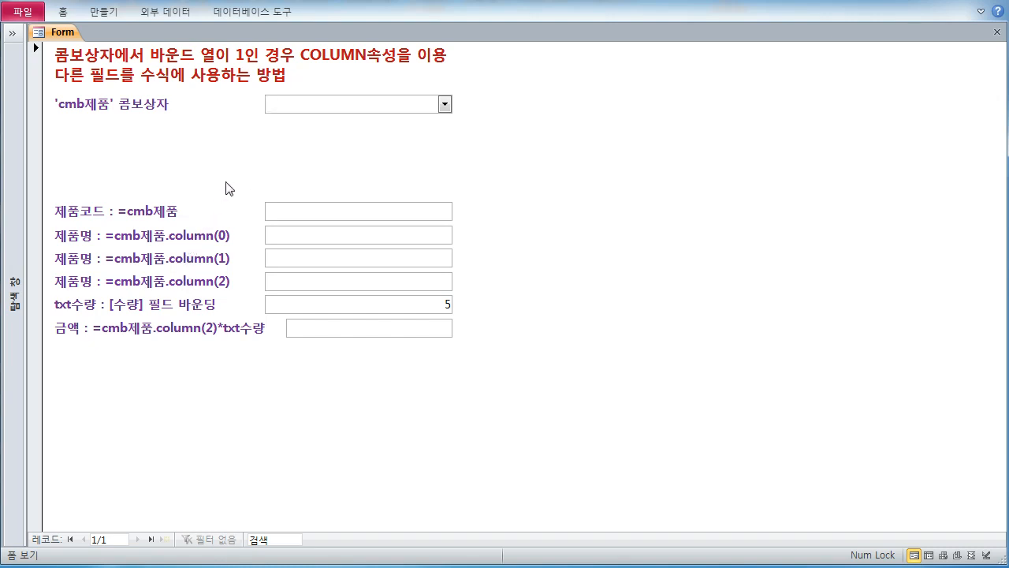
Check the product list of the cmb제품 combo box, and select that combo box in the form's Design View
left_click(446, 110)
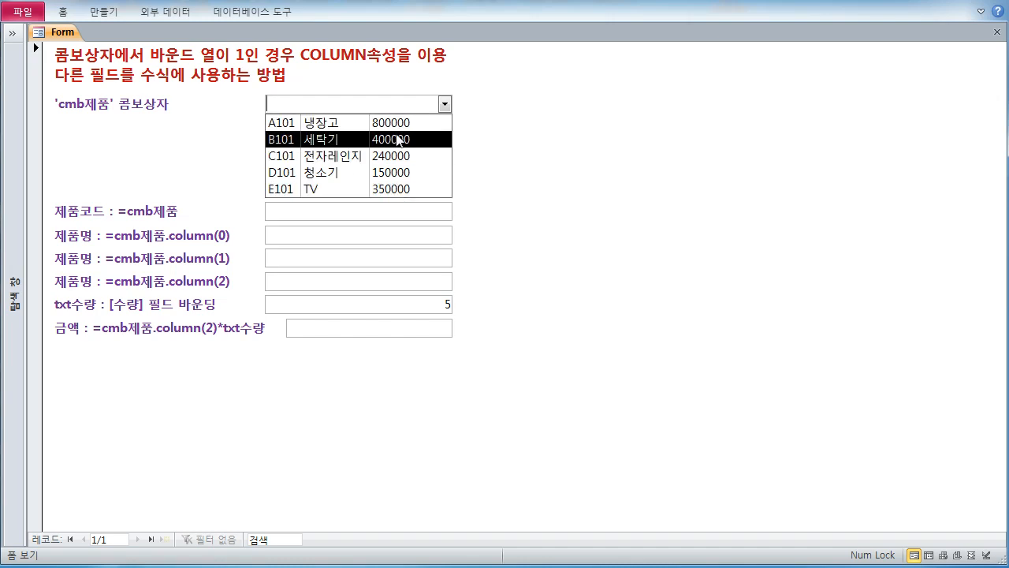
left_click(222, 128)
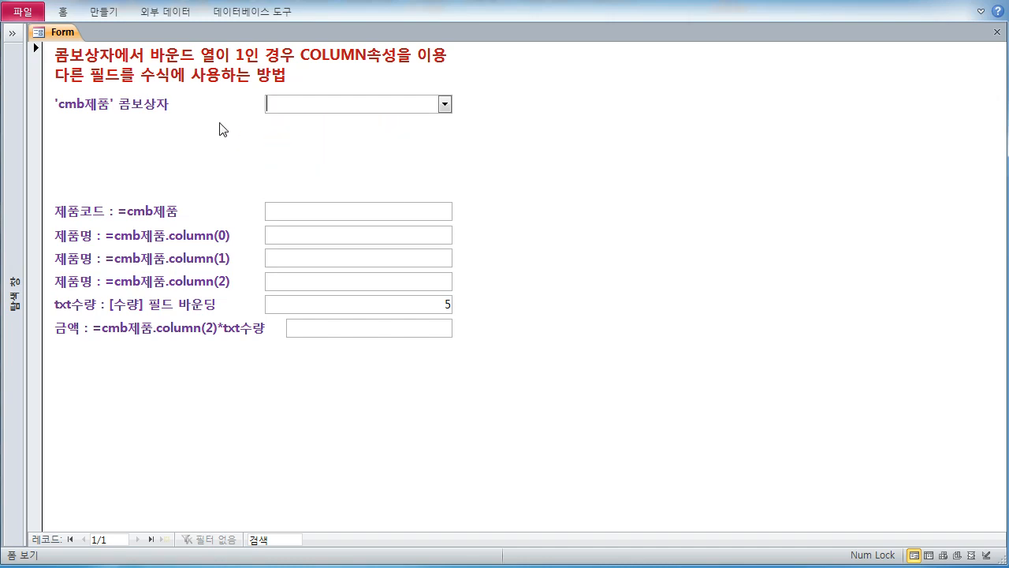
right_click(235, 112)
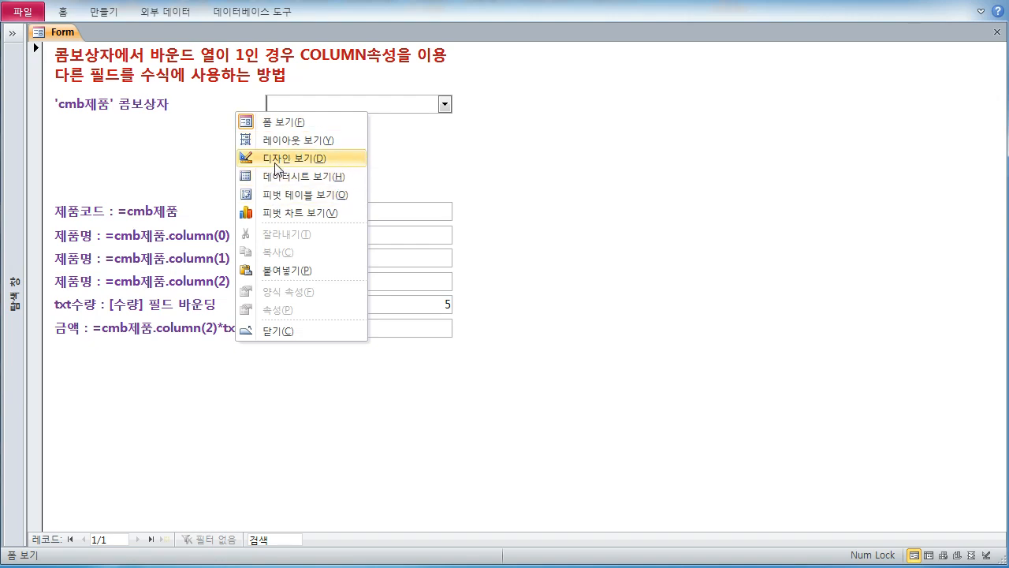
left_click(278, 156)
left_click(327, 142)
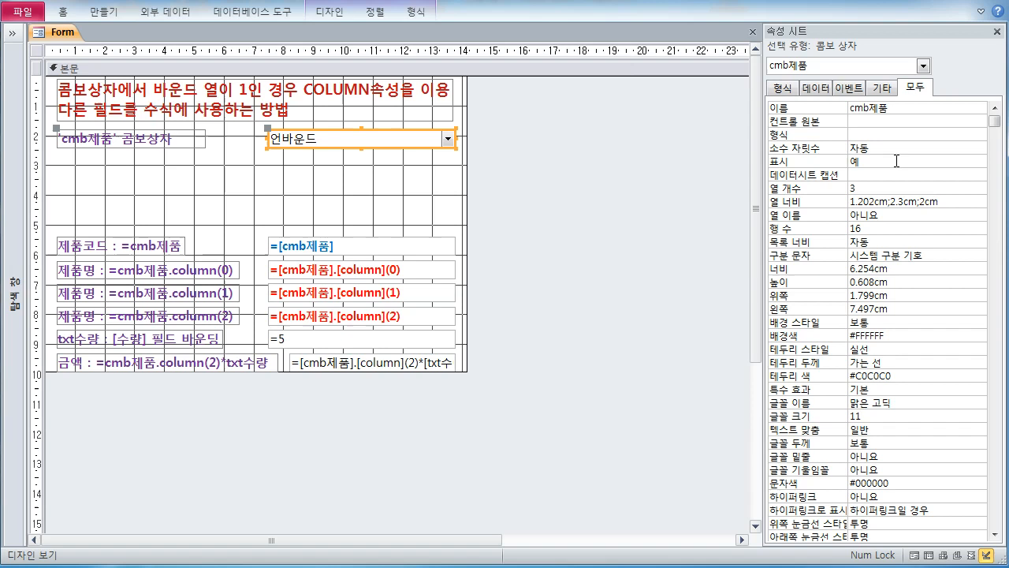
Widen the property sheet and its name column, and examine the 바운드 열 property of the cmb제품 combo box
left_click_drag(995, 121, 994, 417)
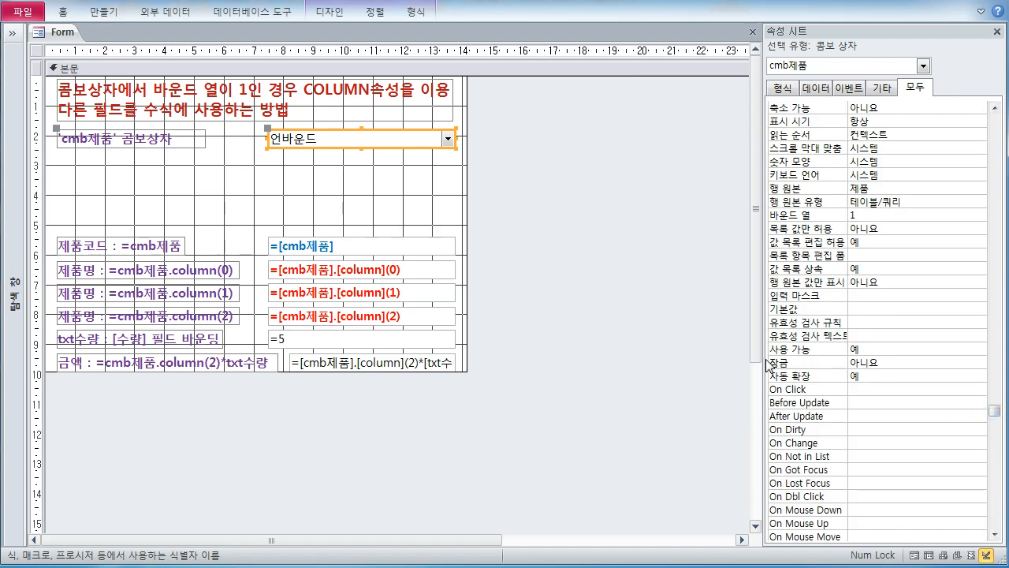
left_click_drag(763, 359, 711, 362)
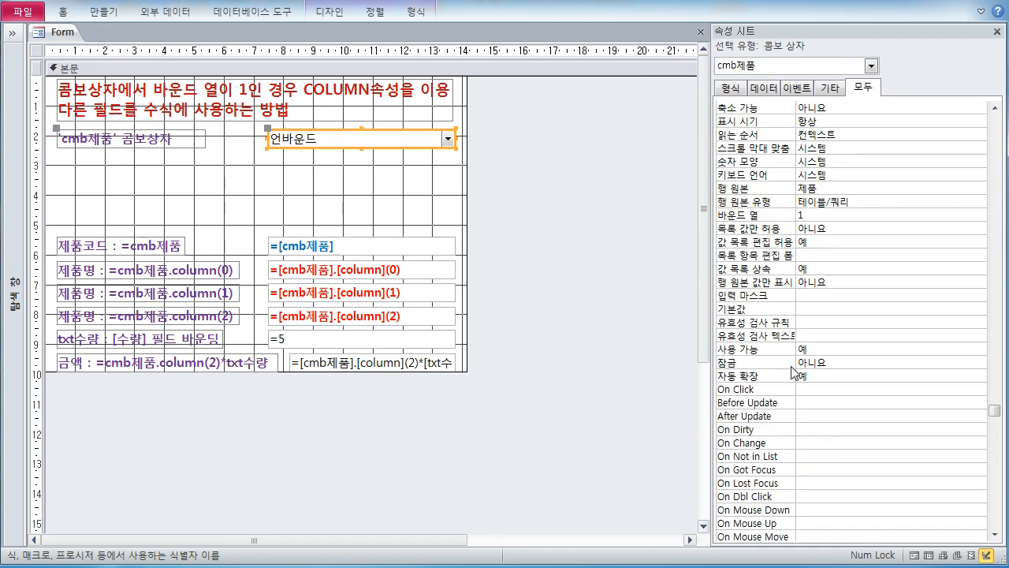
left_click_drag(793, 364, 825, 371)
left_click(828, 391)
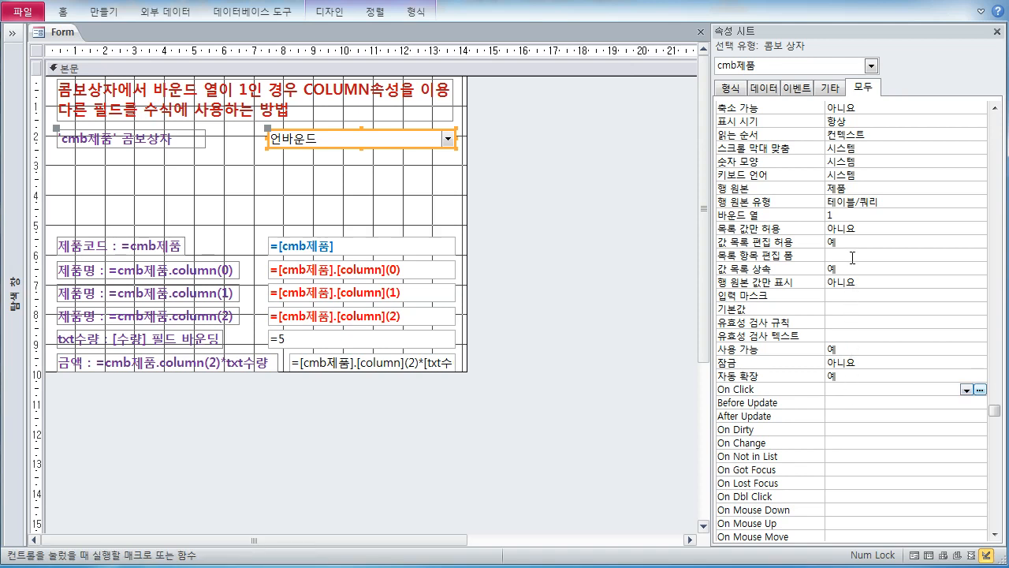
left_click(791, 214)
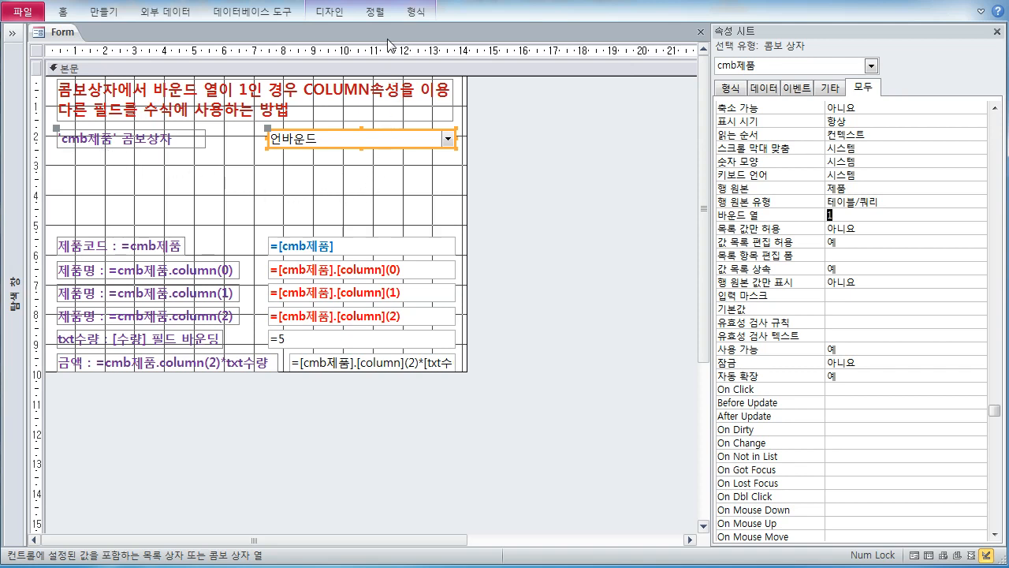
Return the form to Form View and expand the product list of the cmb제품 combo box
right_click(68, 34)
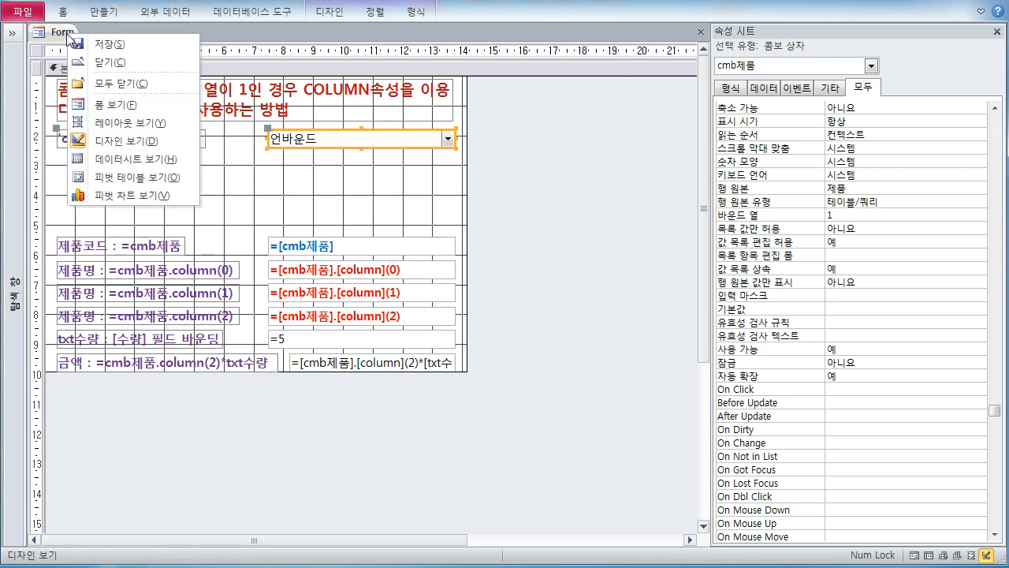
left_click(106, 103)
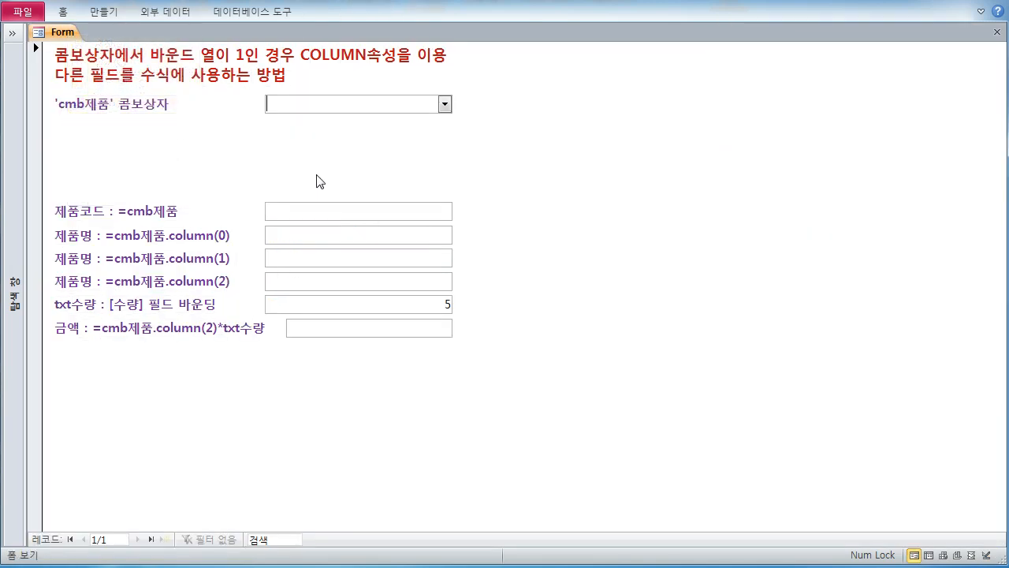
left_click(446, 105)
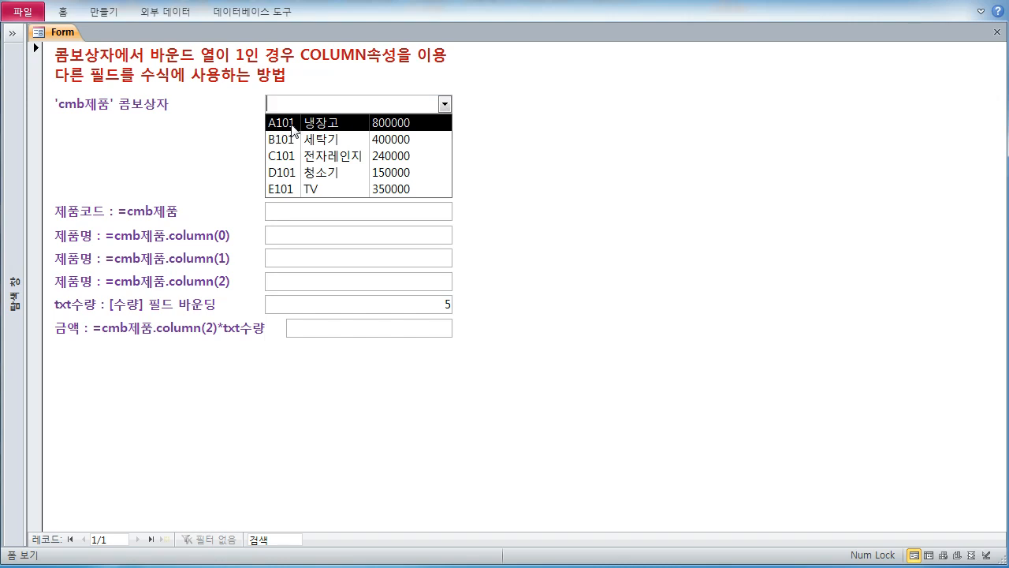
key("ctrl+shift+d")
right_click(295, 128)
key("Escape")
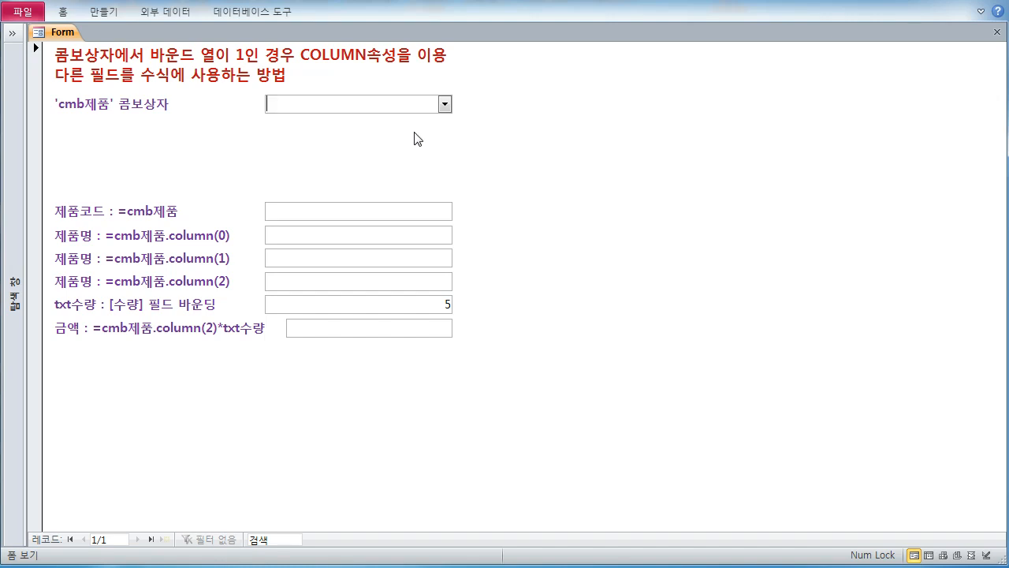
left_click(445, 105)
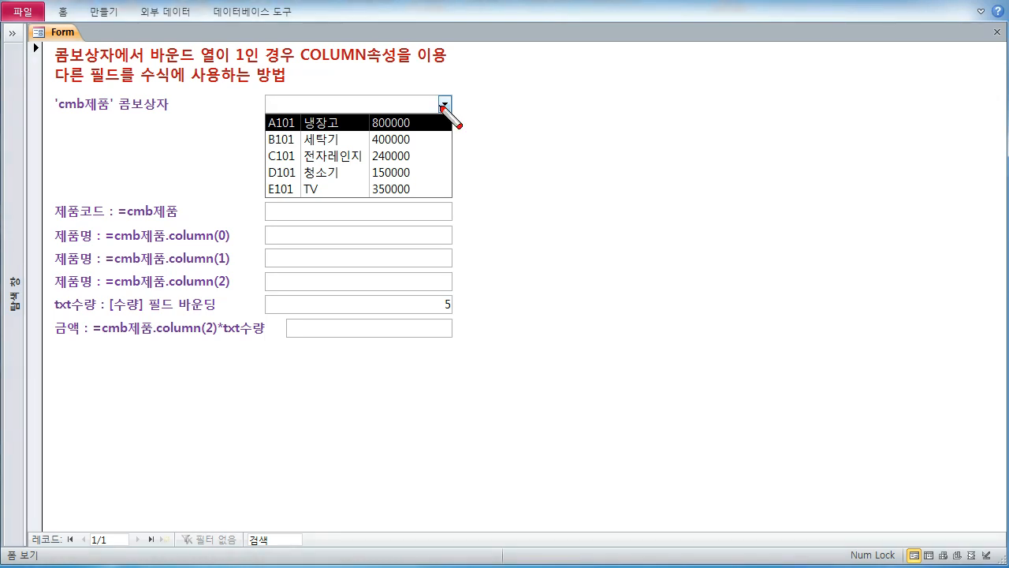
mouse_move(286, 134)
left_mouse_down()
mouse_move(268, 118)
mouse_move(288, 134)
left_mouse_up()
mouse_move(297, 82)
left_mouse_down()
mouse_move(300, 92)
mouse_move(309, 83)
mouse_move(520, 98)
left_mouse_up()
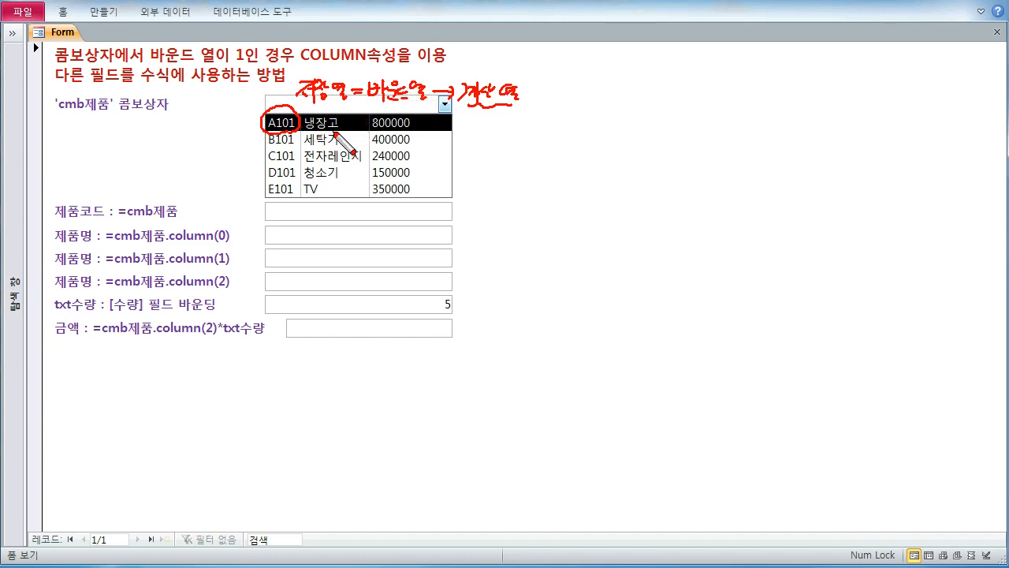
left_click_drag(345, 114, 358, 118)
left_click_drag(423, 115, 425, 128)
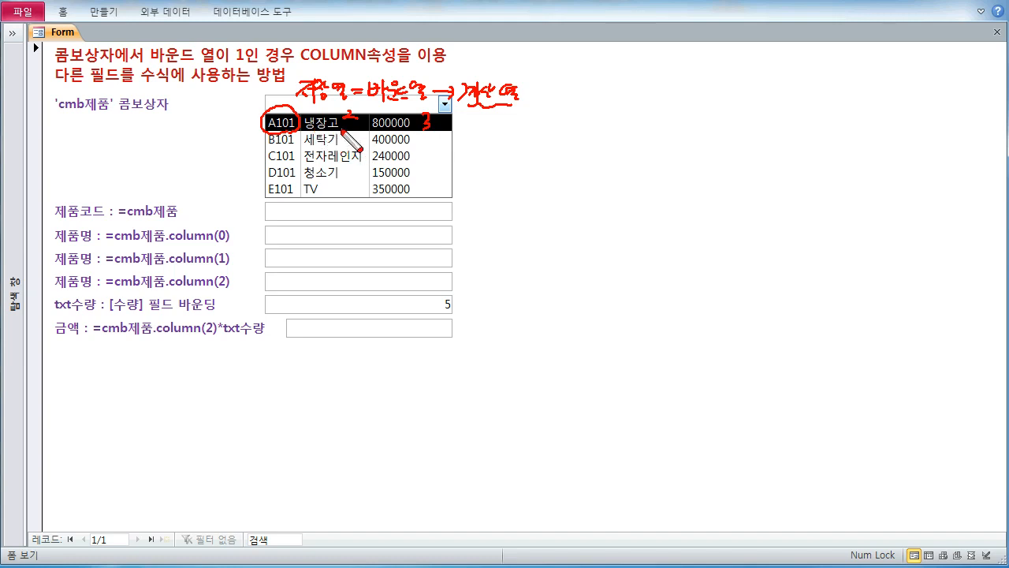
mouse_move(357, 111)
left_mouse_down()
mouse_move(364, 133)
mouse_move(426, 115)
left_mouse_up()
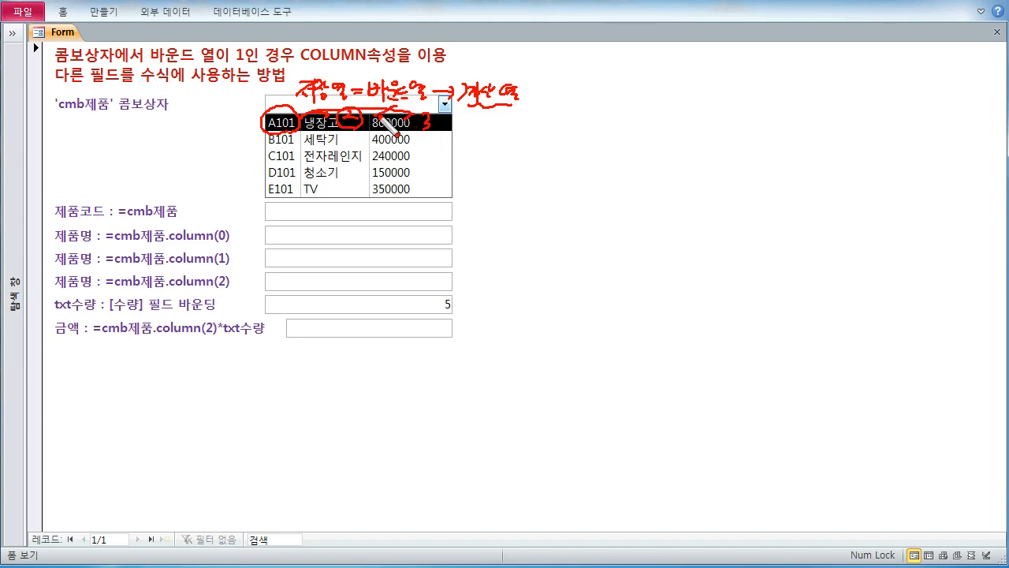
mouse_move(277, 133)
left_mouse_down()
mouse_move(298, 123)
mouse_move(268, 108)
left_mouse_up()
key("Escape")
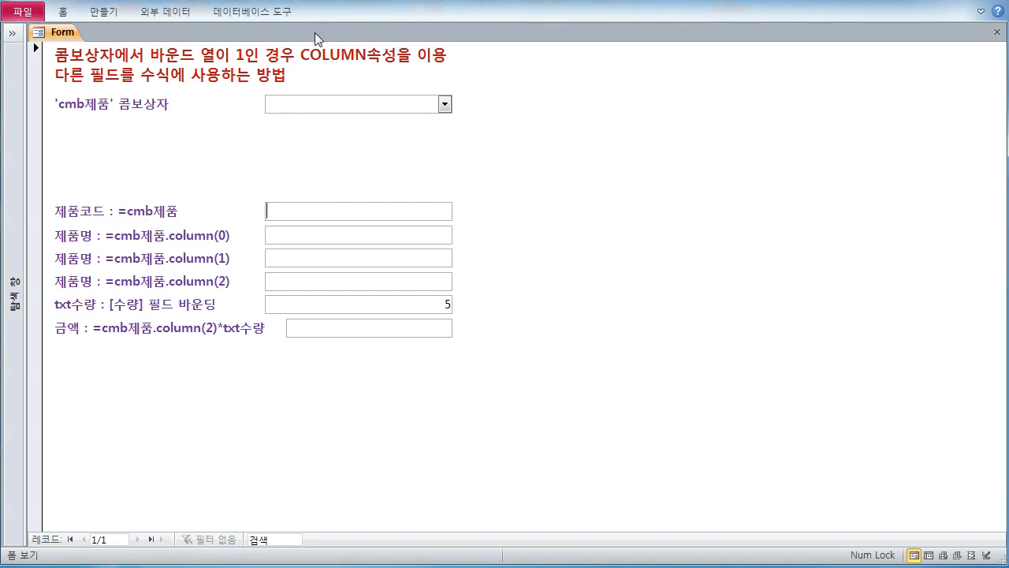
Switch the form to Design View and inspect the expression in the text box beside the 제품코드 label
right_click(62, 33)
left_click(118, 143)
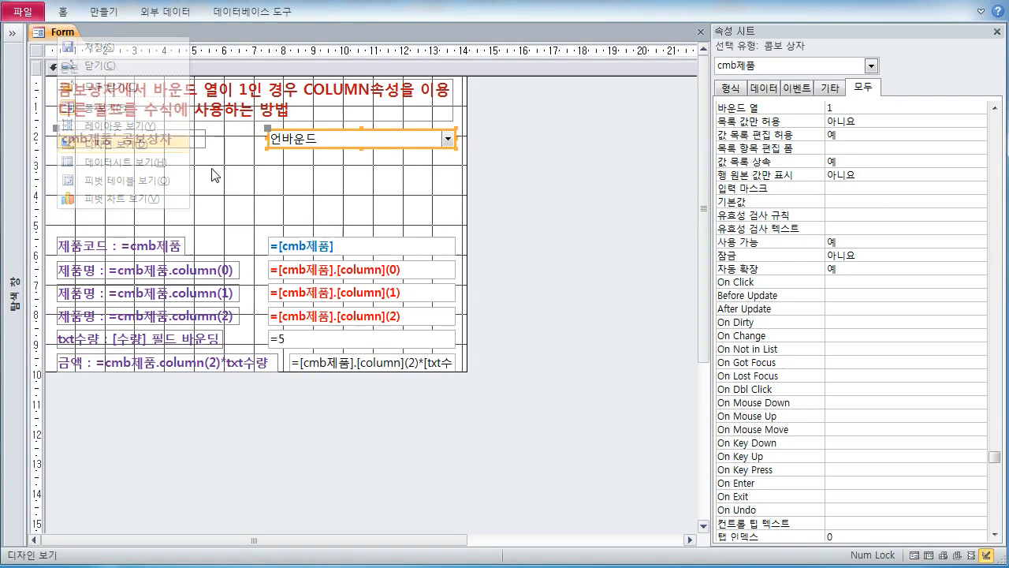
left_click(332, 246)
left_click(335, 246)
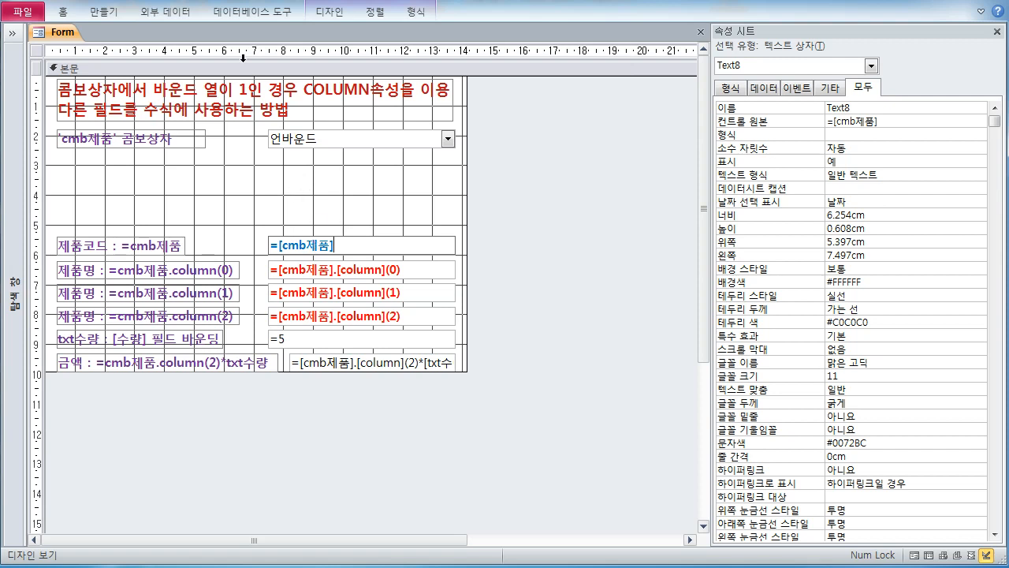
Return the form to Form View and choose product C101, followed by B101, in the cmb제품 combo box
right_click(66, 30)
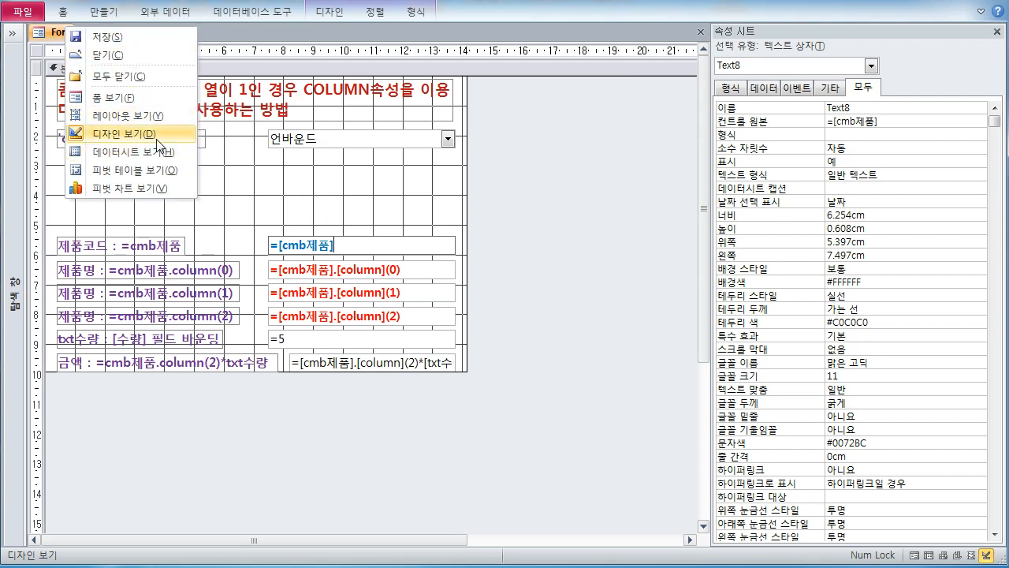
left_click(153, 98)
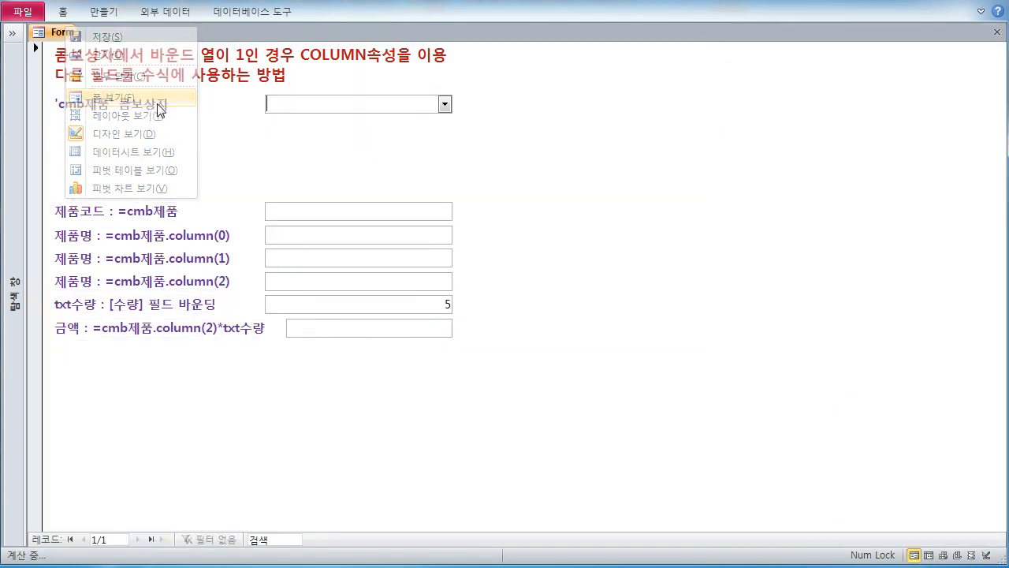
left_click(445, 104)
left_click(368, 153)
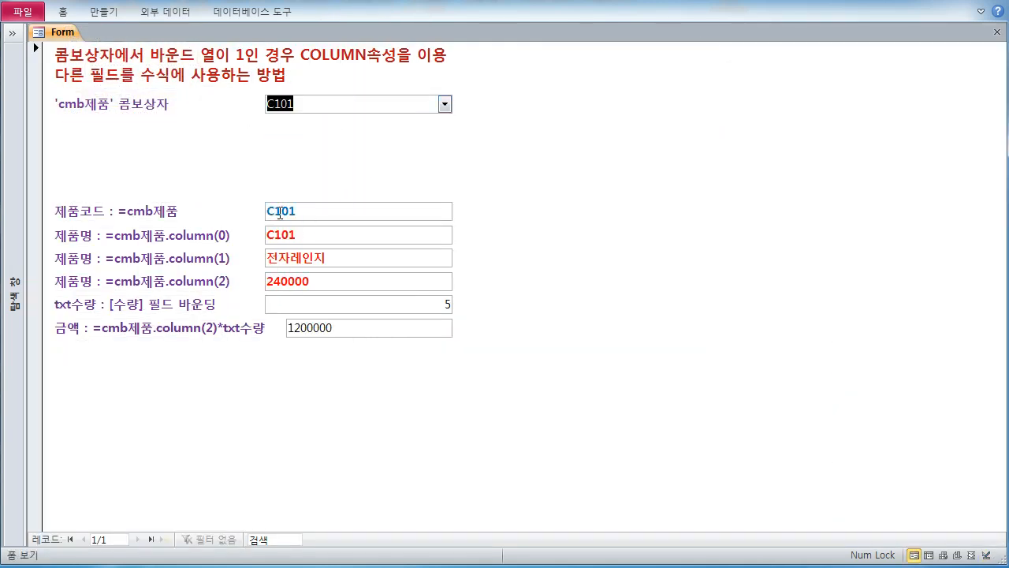
left_click(445, 104)
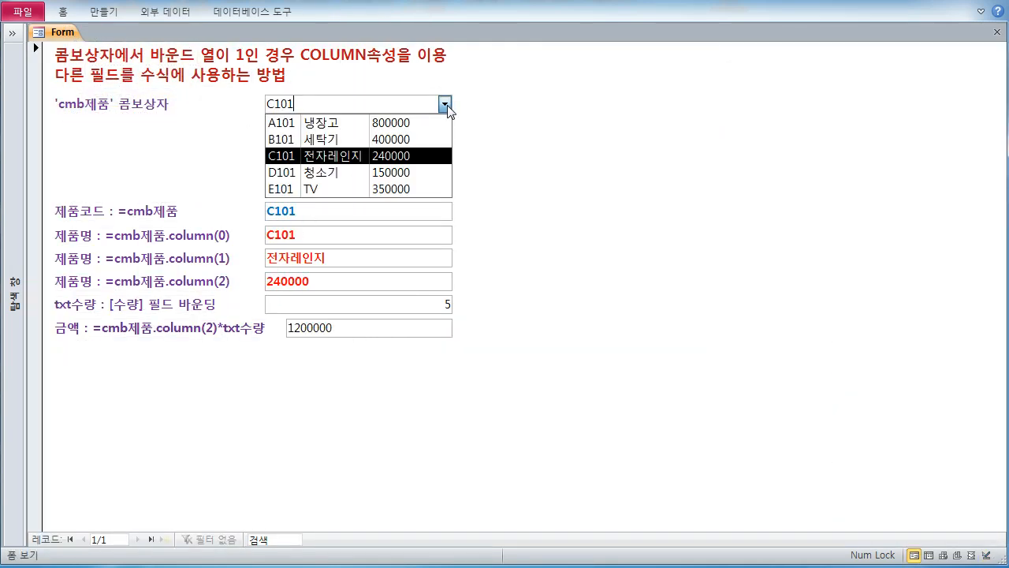
left_click(341, 139)
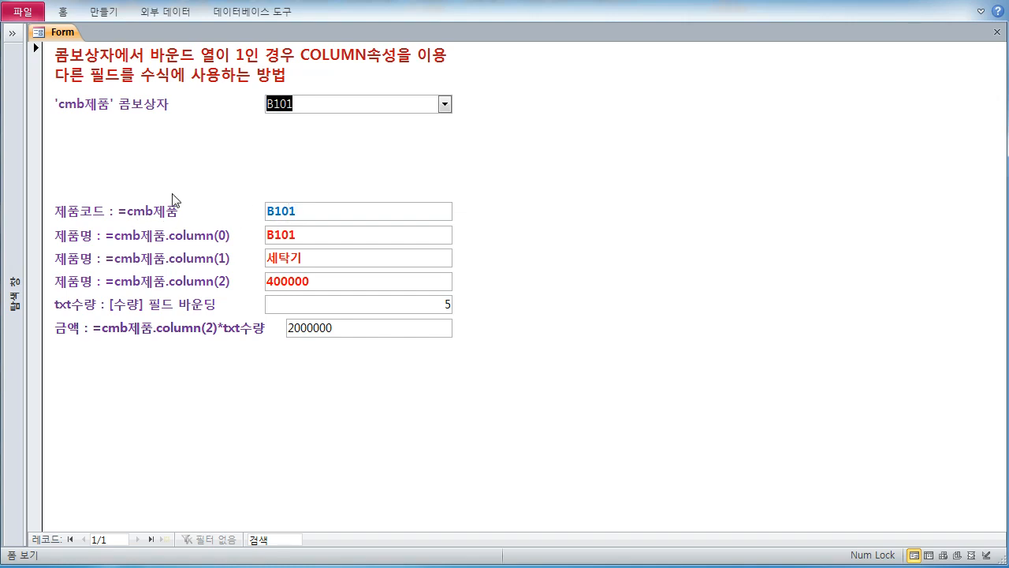
Expand the cmb제품 product list to view its code, name and price columns
left_click(341, 151)
left_click(444, 104)
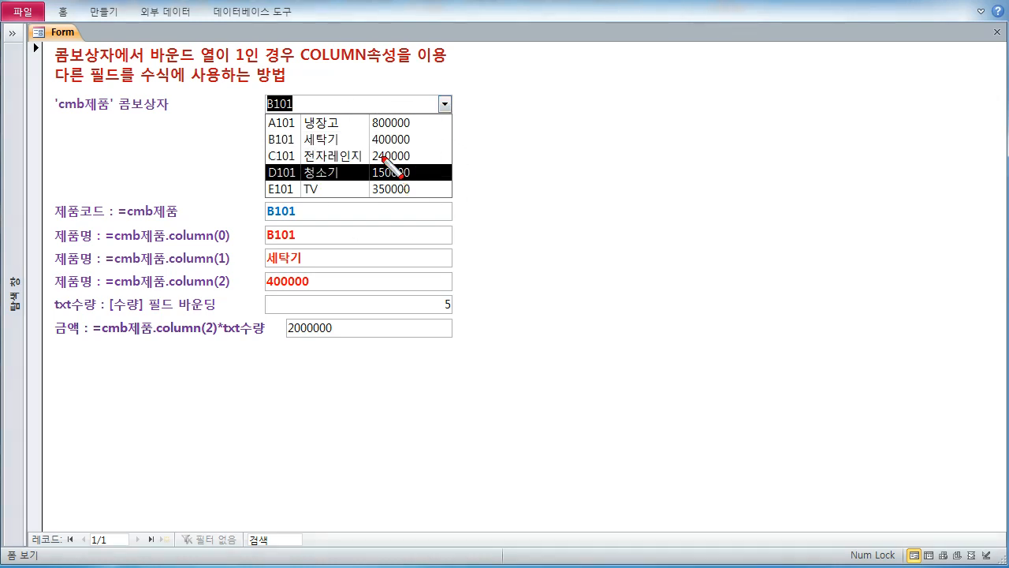
mouse_move(397, 198)
left_mouse_down()
mouse_move(386, 109)
mouse_move(400, 189)
left_mouse_up()
mouse_move(415, 147)
left_mouse_down()
mouse_move(475, 146)
mouse_move(503, 161)
mouse_move(527, 147)
mouse_move(562, 152)
mouse_move(553, 167)
left_mouse_up()
mouse_move(489, 202)
left_mouse_down()
mouse_move(529, 189)
mouse_move(541, 207)
mouse_move(545, 187)
mouse_move(588, 188)
mouse_move(597, 201)
mouse_move(637, 209)
left_mouse_up()
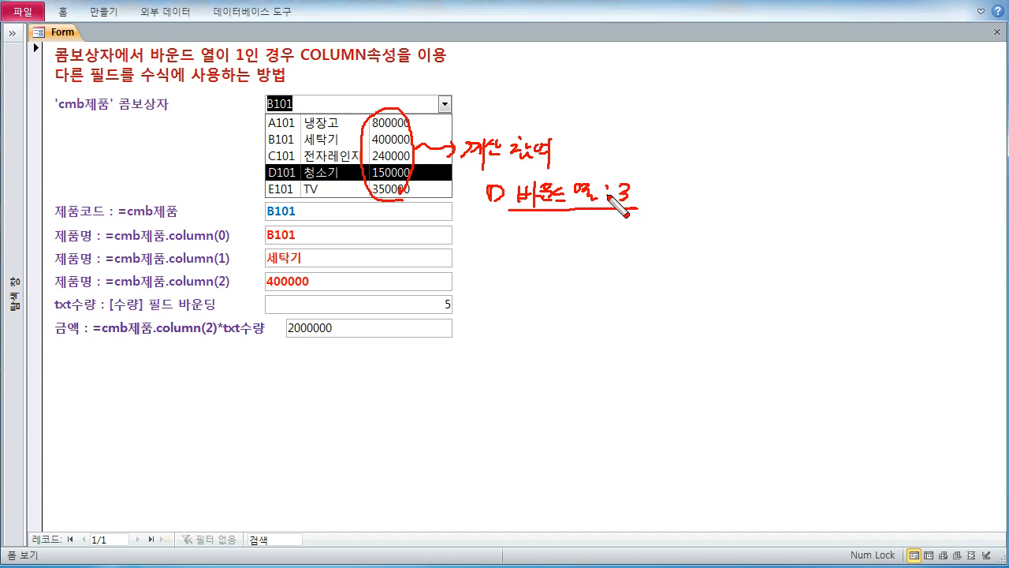
mouse_move(666, 177)
left_mouse_down()
mouse_move(661, 197)
mouse_move(672, 207)
mouse_move(689, 194)
mouse_move(718, 208)
mouse_move(741, 198)
mouse_move(744, 210)
mouse_move(735, 206)
mouse_move(766, 219)
left_mouse_up()
left_click_drag(659, 214, 769, 211)
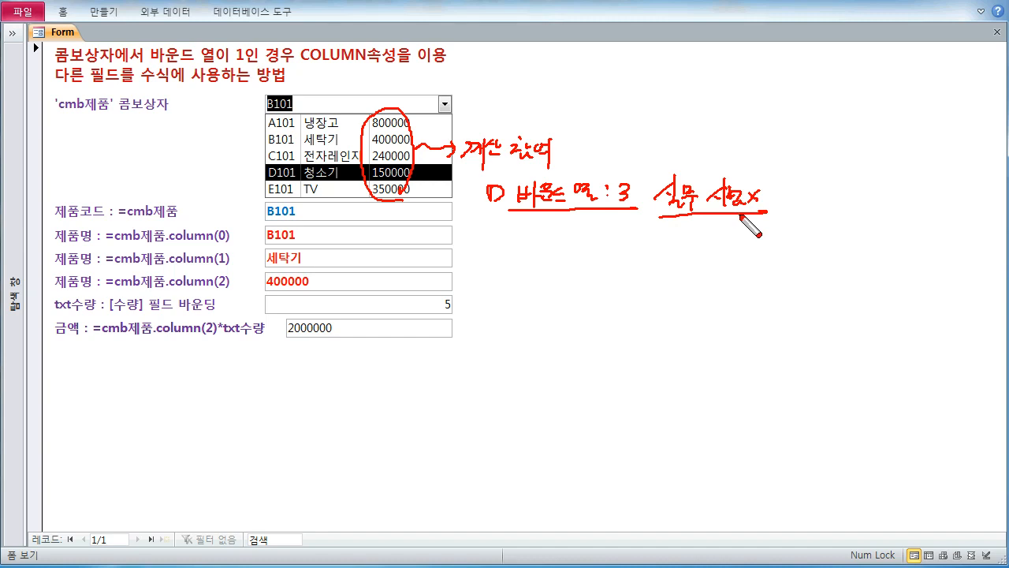
left_click_drag(699, 191, 708, 212)
mouse_move(166, 296)
left_mouse_down()
mouse_move(236, 292)
mouse_move(188, 274)
mouse_move(168, 292)
mouse_move(221, 288)
left_mouse_up()
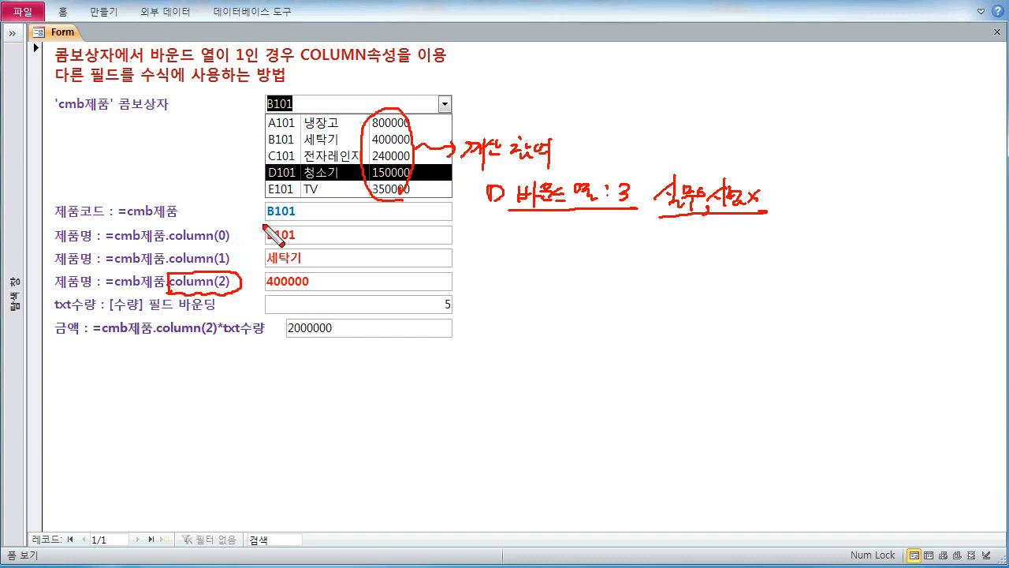
mouse_move(282, 144)
left_mouse_down()
mouse_move(333, 139)
mouse_move(393, 154)
left_mouse_up()
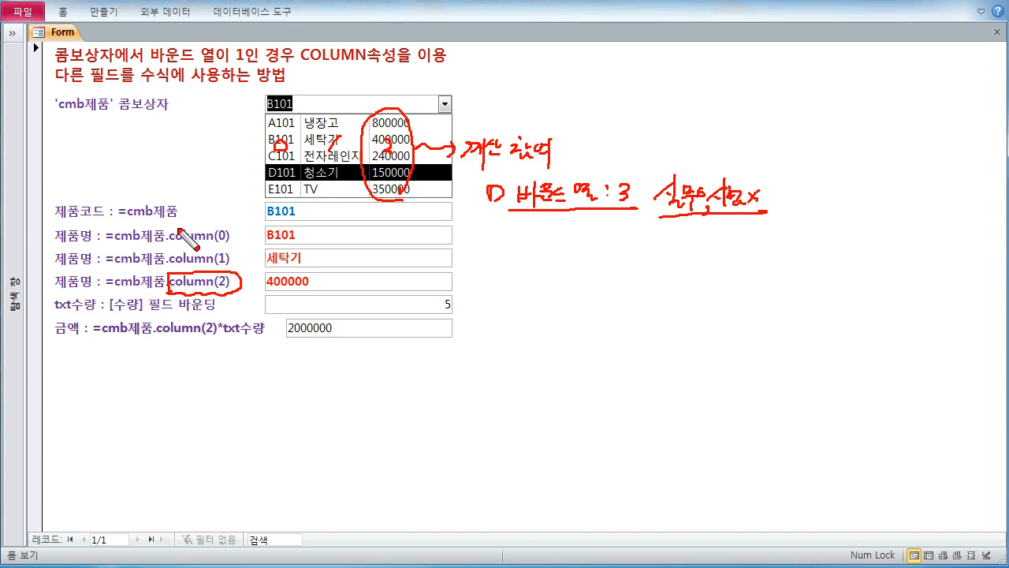
left_click_drag(131, 211, 181, 221)
mouse_move(182, 260)
left_mouse_down()
mouse_move(126, 237)
mouse_move(201, 251)
mouse_move(207, 203)
mouse_move(232, 225)
left_mouse_up()
mouse_move(291, 245)
left_mouse_down()
mouse_move(282, 229)
mouse_move(302, 237)
mouse_move(293, 207)
mouse_move(254, 235)
mouse_move(266, 216)
left_mouse_up()
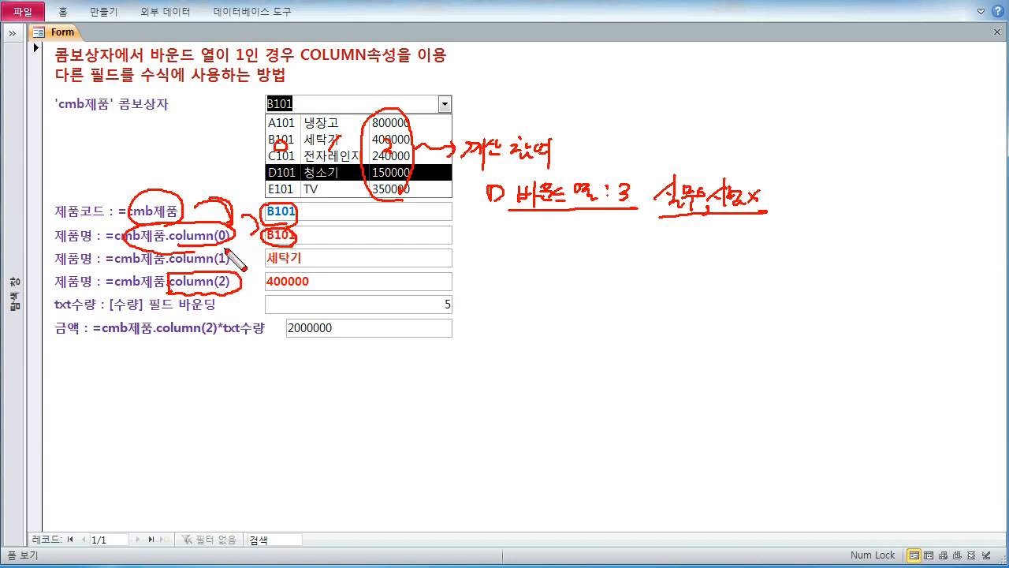
key("Escape")
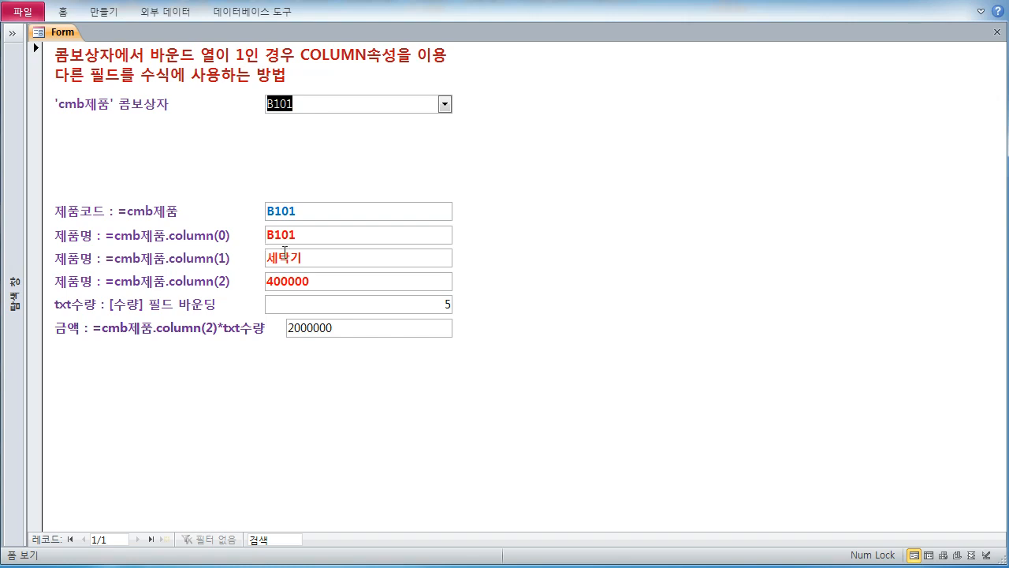
Compare the cmb제품 product list with the txt수량 and 금액 fields of the form
left_click(445, 104)
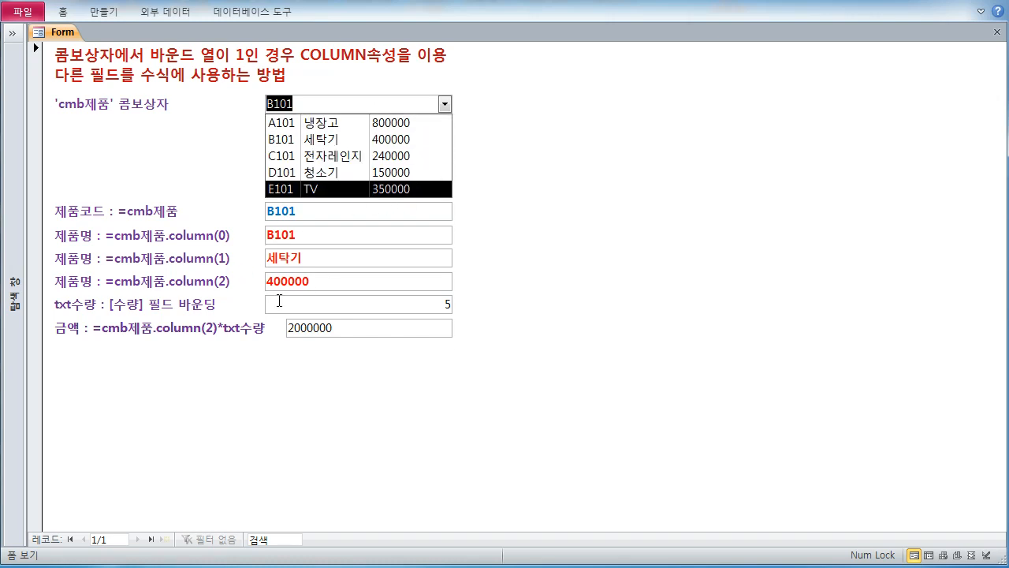
left_click(234, 309)
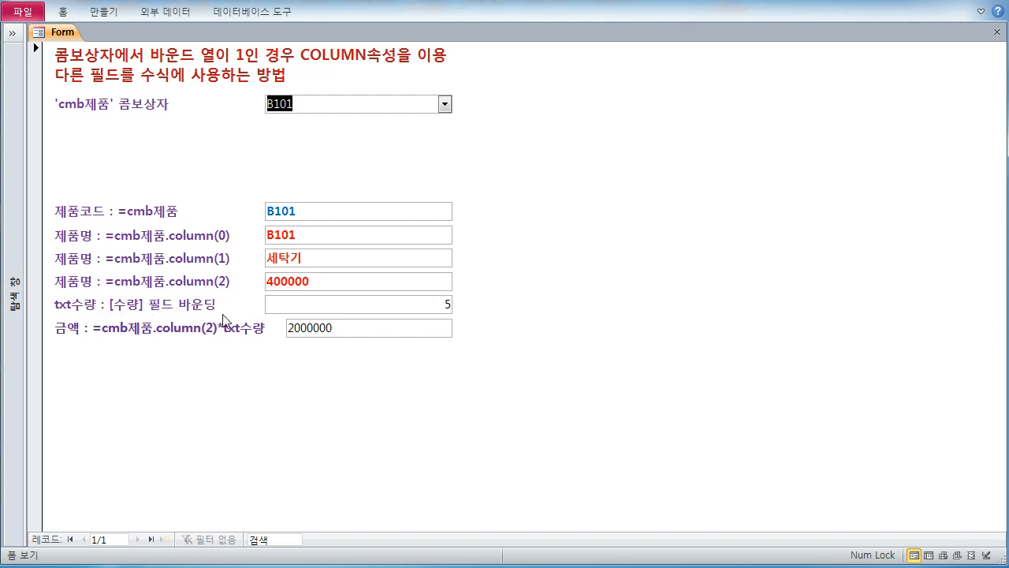
left_click(443, 302)
left_click(446, 104)
left_click(557, 206)
left_click(349, 332)
left_click(445, 104)
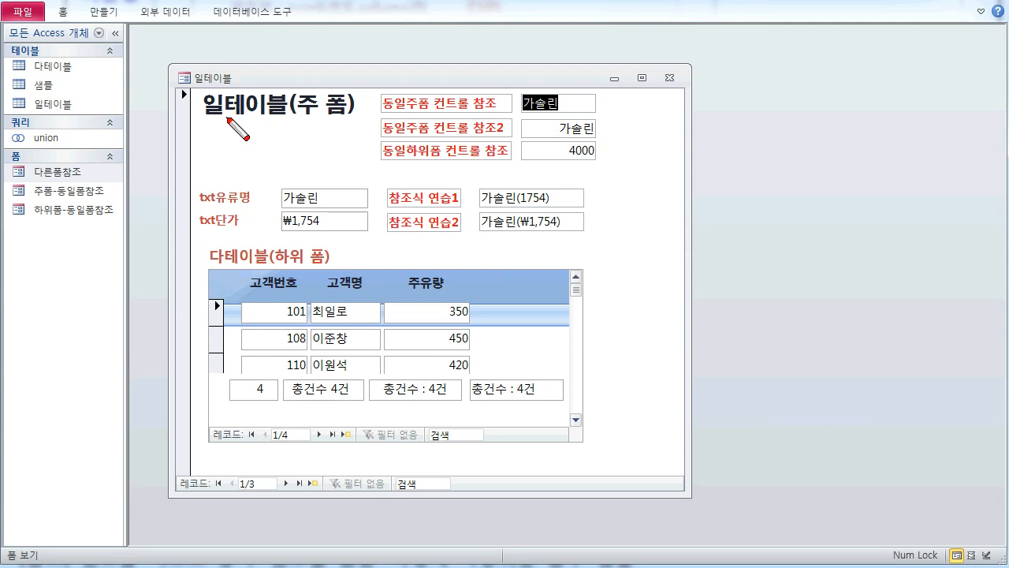
mouse_move(307, 126)
left_mouse_down()
mouse_move(302, 97)
mouse_move(306, 126)
left_mouse_up()
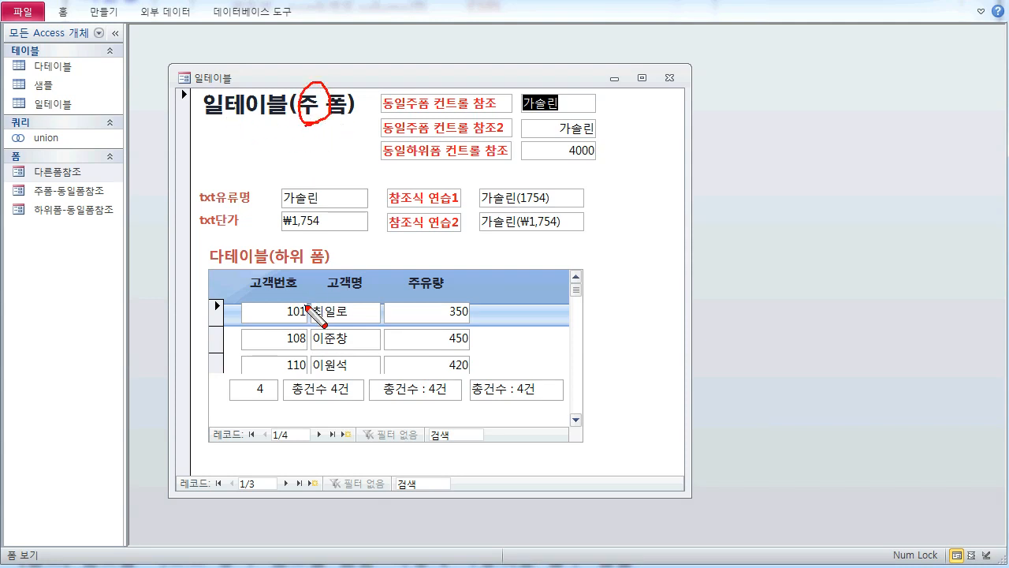
left_click_drag(296, 274, 297, 279)
mouse_move(206, 274)
left_mouse_down()
mouse_move(238, 450)
mouse_move(579, 394)
mouse_move(444, 281)
mouse_move(224, 275)
left_mouse_up()
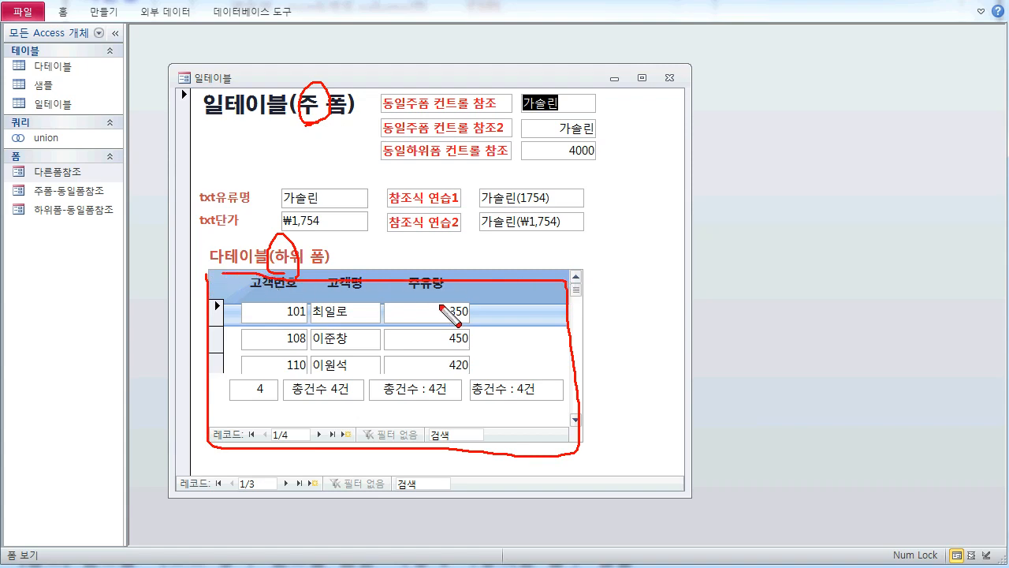
mouse_move(401, 190)
left_mouse_down()
mouse_move(416, 317)
mouse_move(403, 302)
left_mouse_up()
key("Escape")
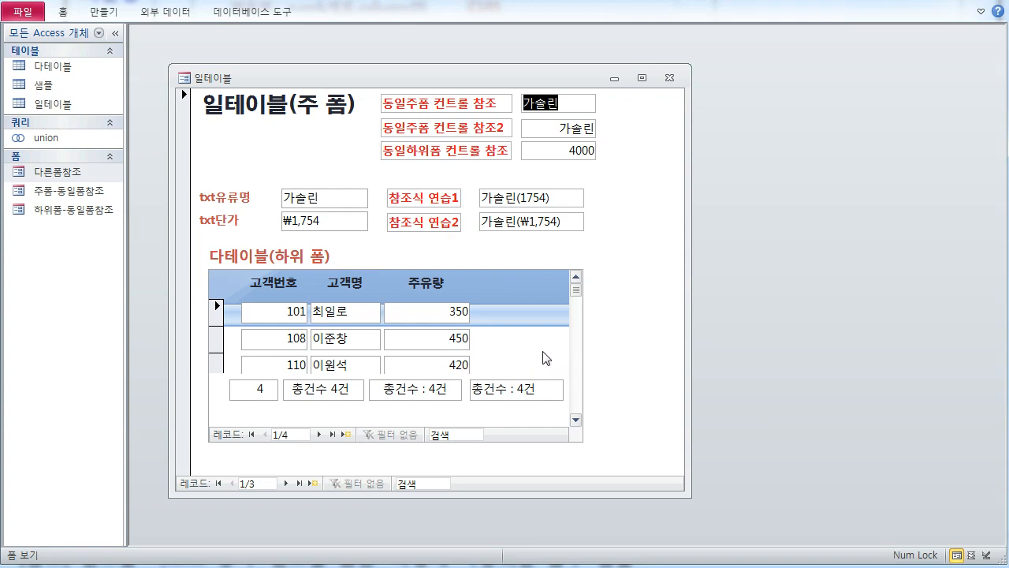
Switch the 일테이블 form to Design View and check the txt유류명 and txt단가 text boxes
left_click(335, 194)
right_click(324, 79)
left_click(374, 149)
right_click(367, 80)
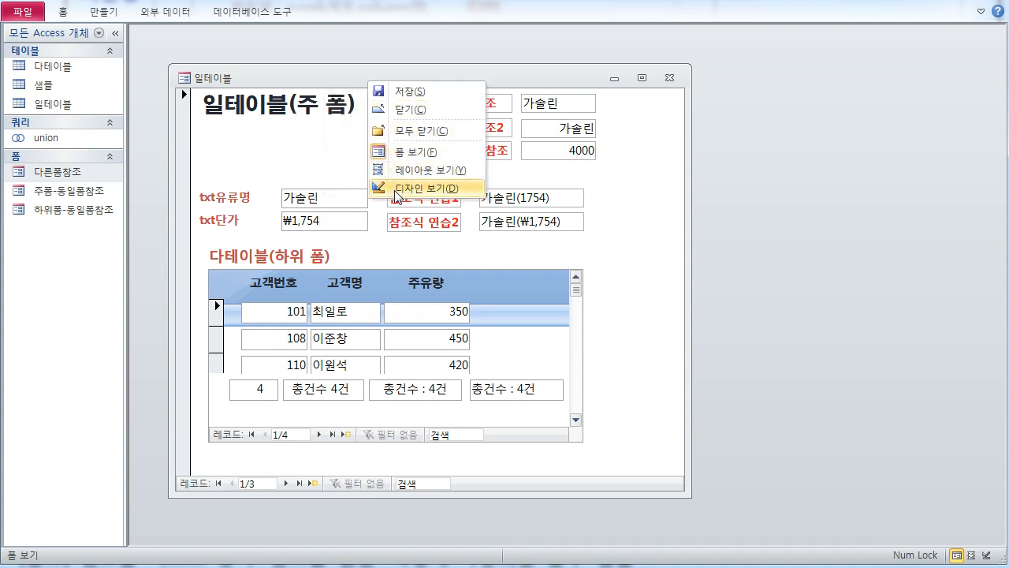
left_click(395, 188)
left_click(353, 249)
left_click(340, 271)
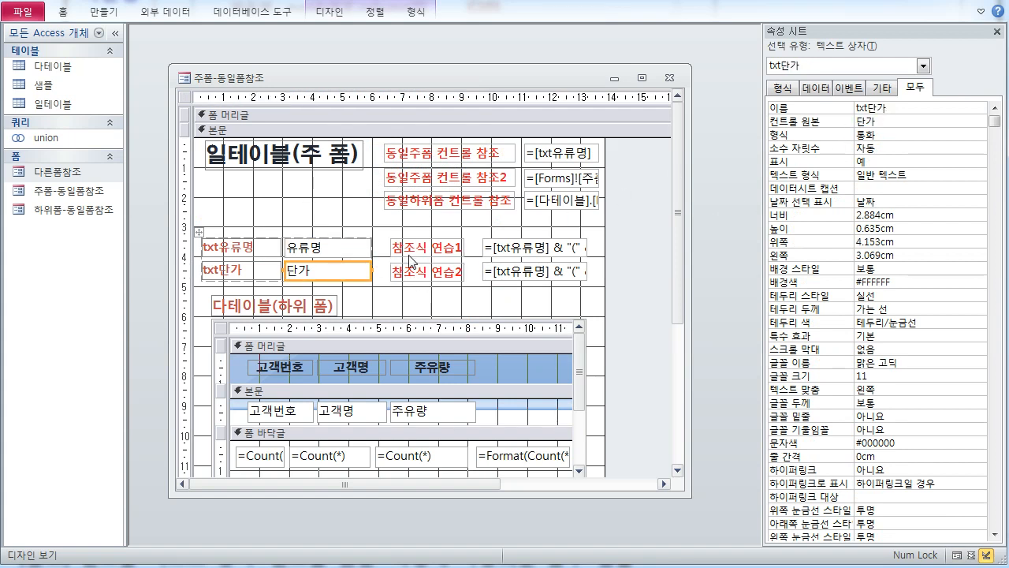
Inspect the control source of the text box beside 참조식 연습1 in the Zoom window, enlarging the font to size 18
left_click(536, 255)
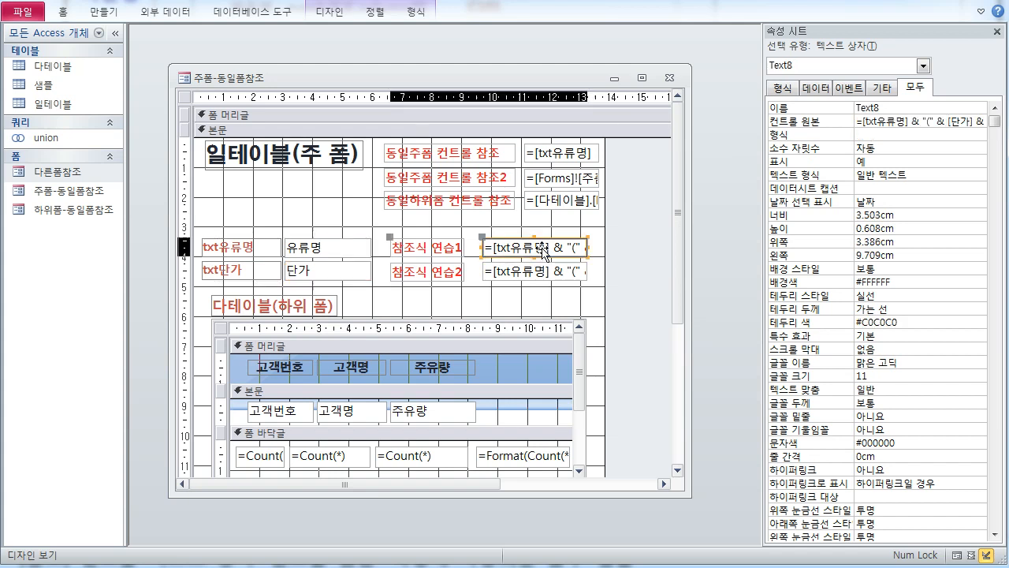
left_click(888, 124)
key("shift+F2")
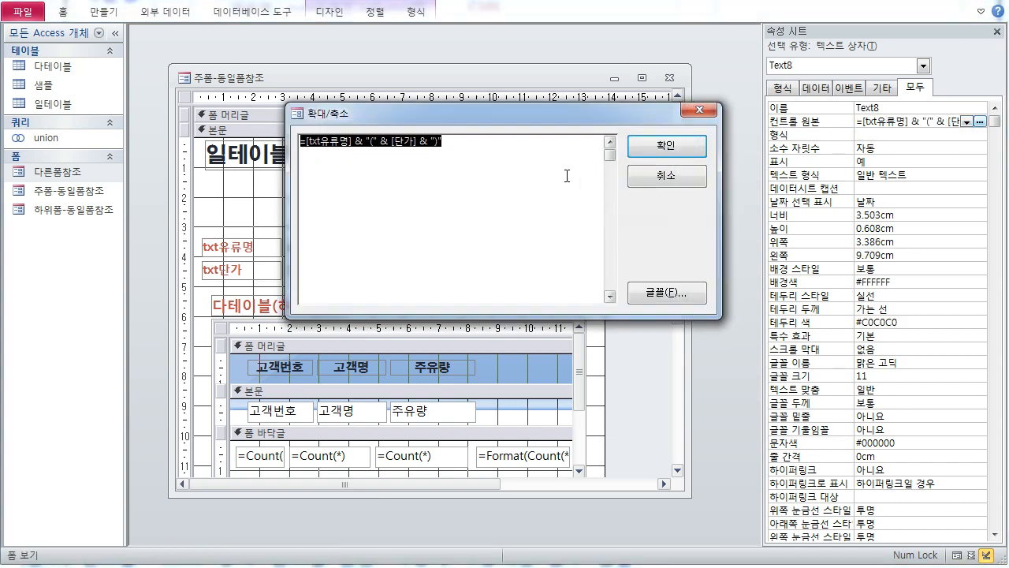
left_click(655, 290)
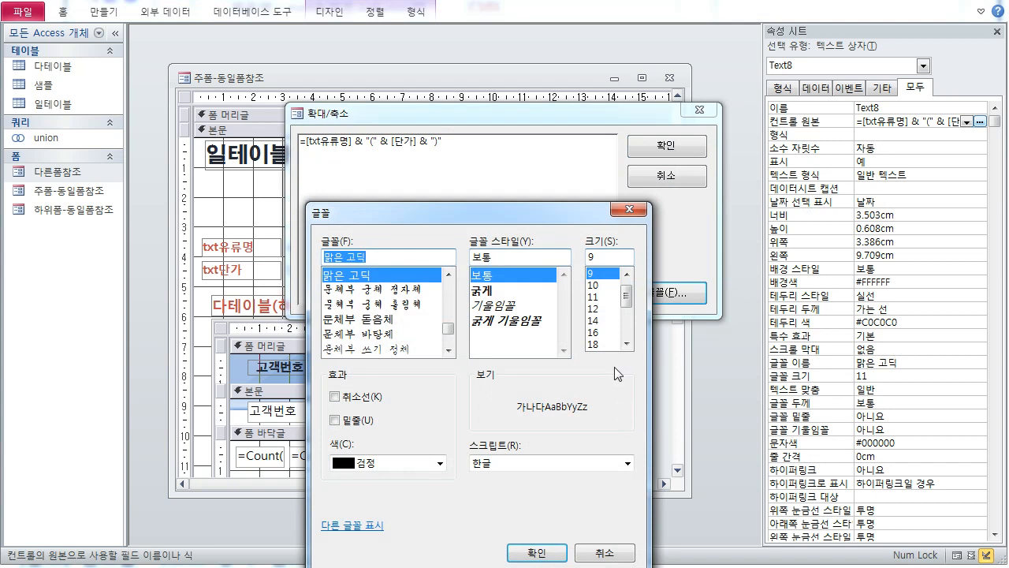
left_click(592, 344)
left_click(537, 552)
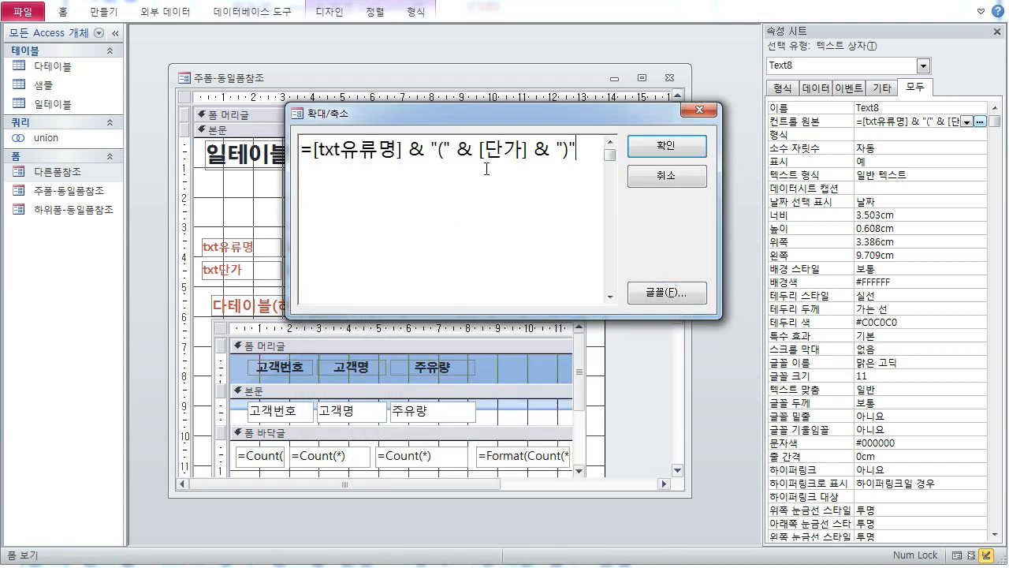
left_click(666, 146)
Inspect the Format expression in the control source of the text box beside 참조식 연습2
left_click(556, 278)
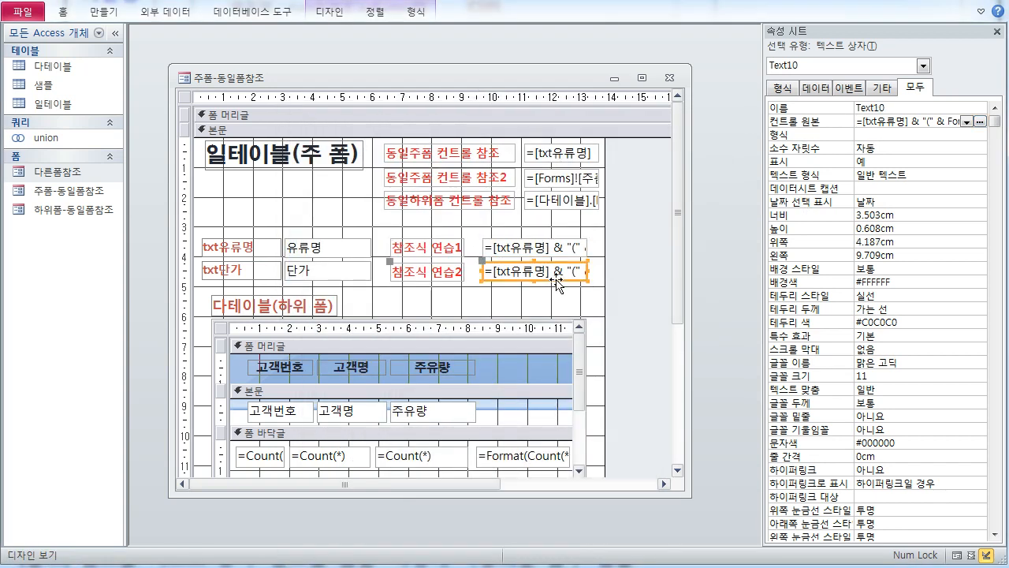
left_click(896, 135)
left_click(903, 118)
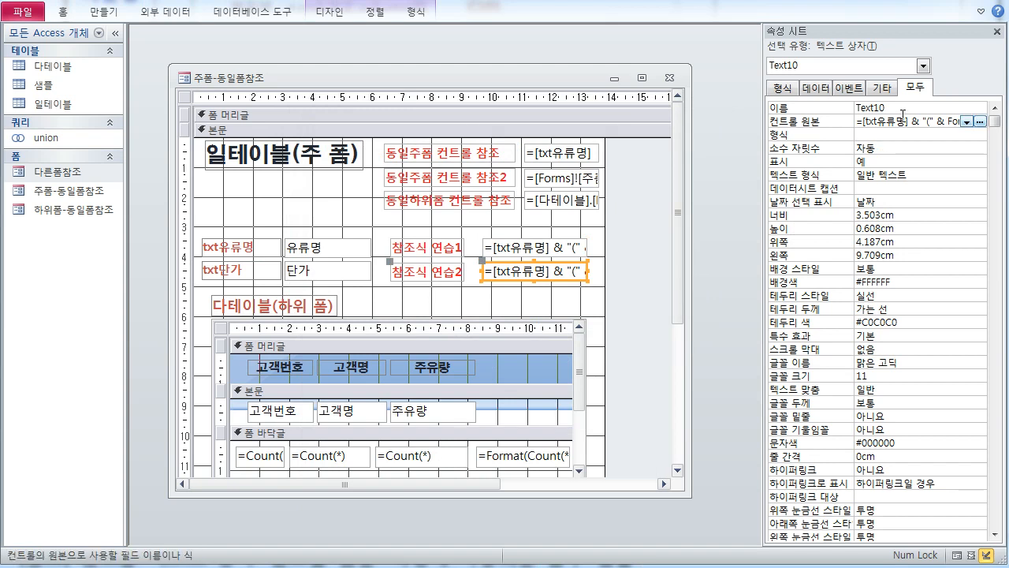
key("shift+F2")
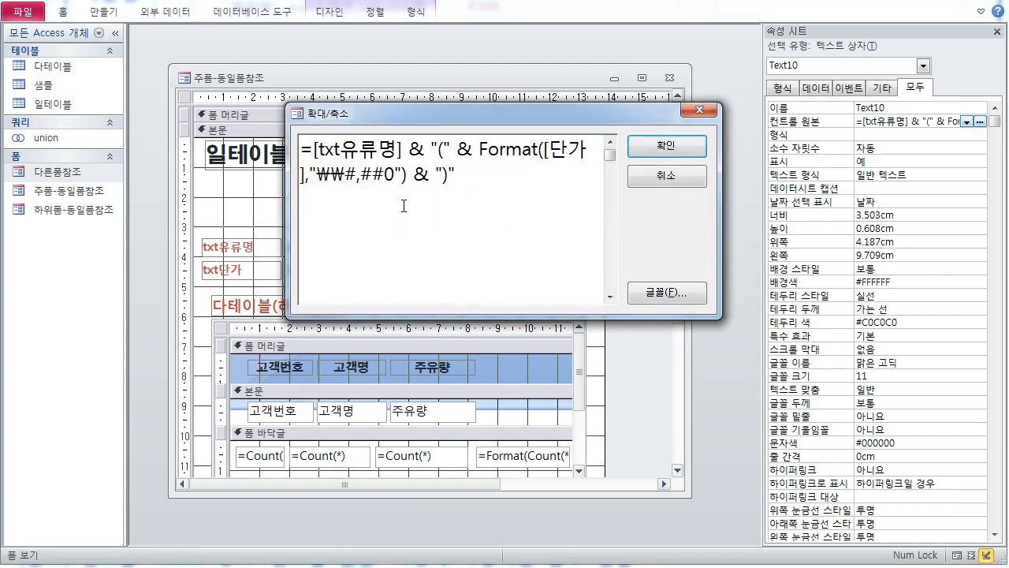
left_click(648, 177)
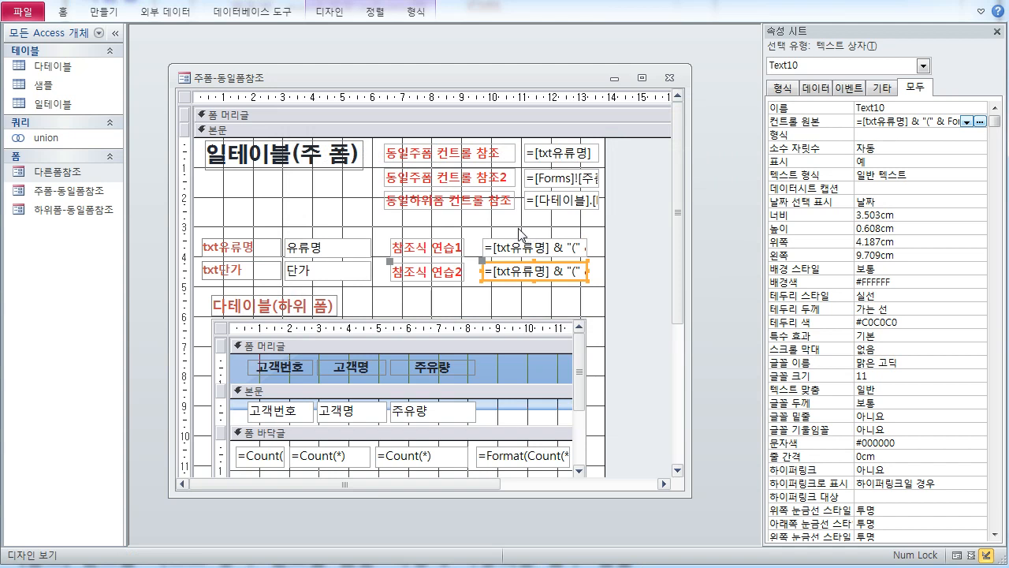
left_click(519, 231)
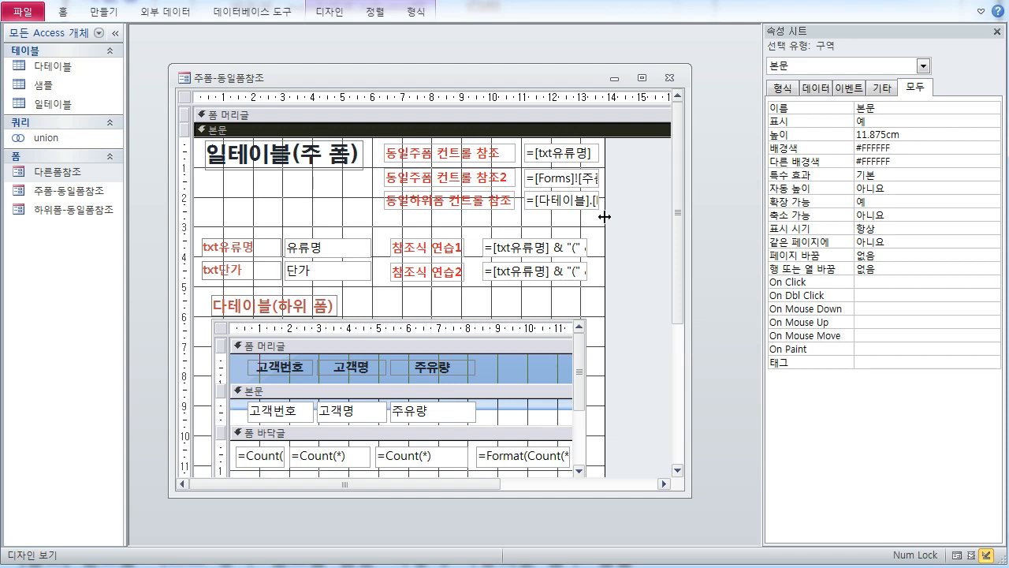
Inspect the enlarged control source of the text box beside the 동일주폼 컨트롤 참조 label
left_click(571, 155)
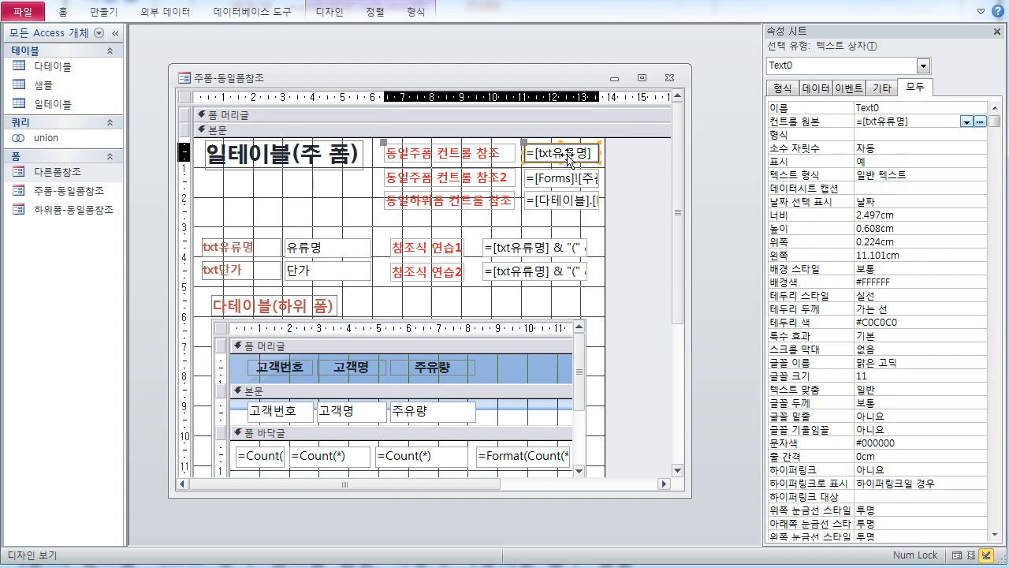
left_click(919, 123)
key("shift+F2")
left_click(451, 170)
left_click_drag(423, 121, 592, 269)
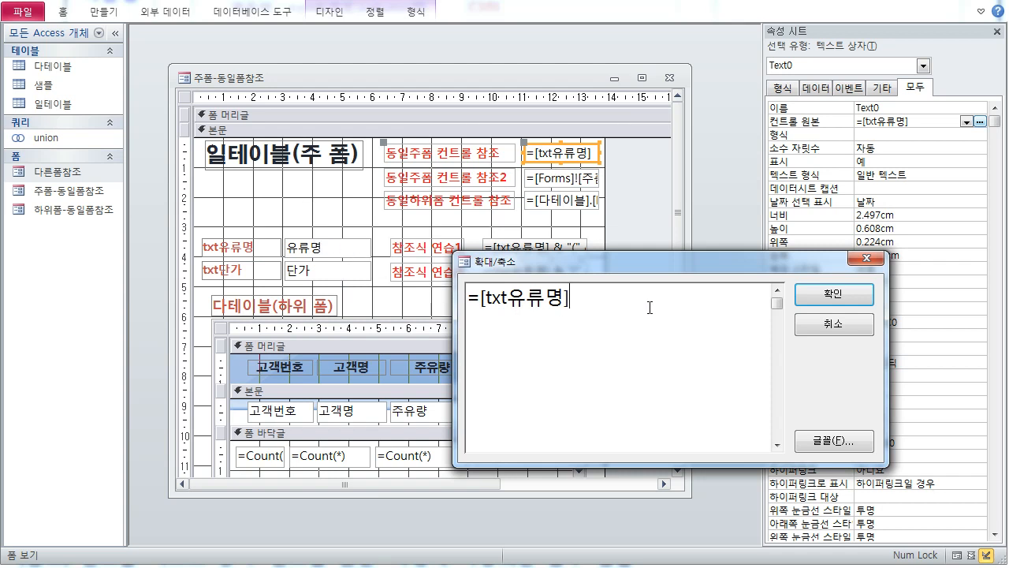
left_click(820, 295)
Examine the control source of the text box beside 동일주폼 컨트롤 참조2, highlighting its [Forms] and [txt유류명] parts
left_click(581, 183)
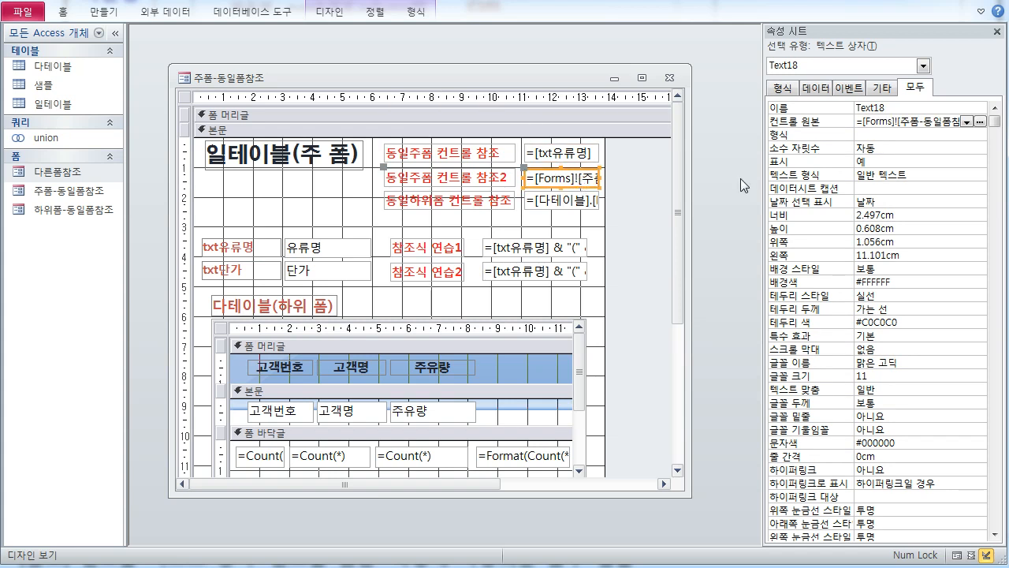
left_click(911, 120)
key("shift+F2")
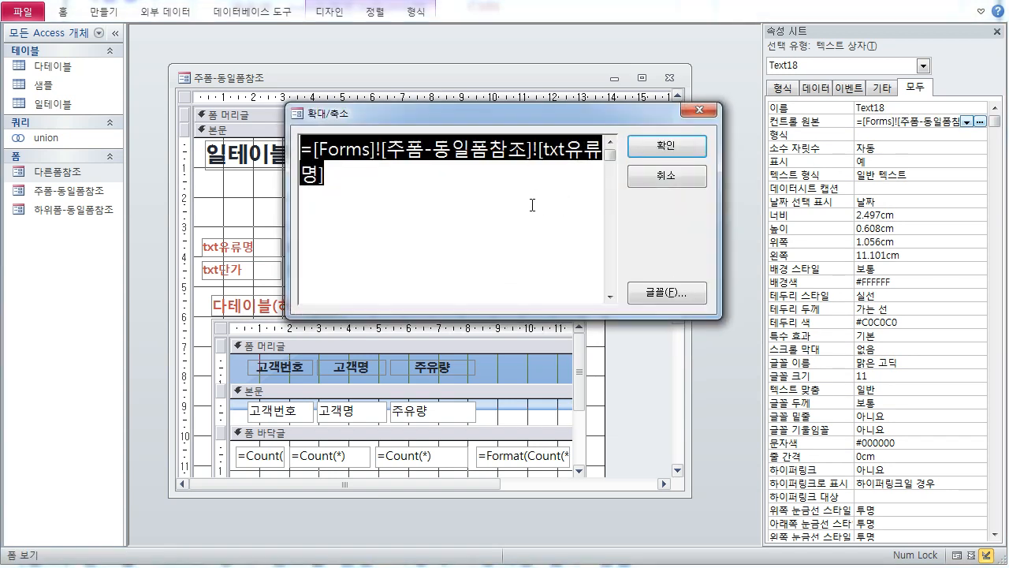
left_click_drag(467, 114, 545, 281)
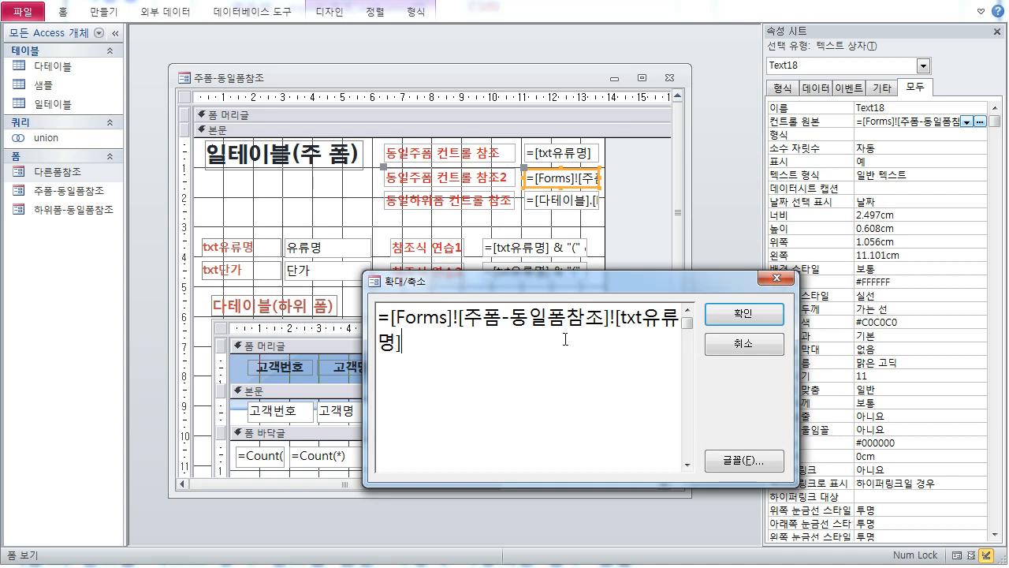
left_click_drag(432, 353, 365, 319)
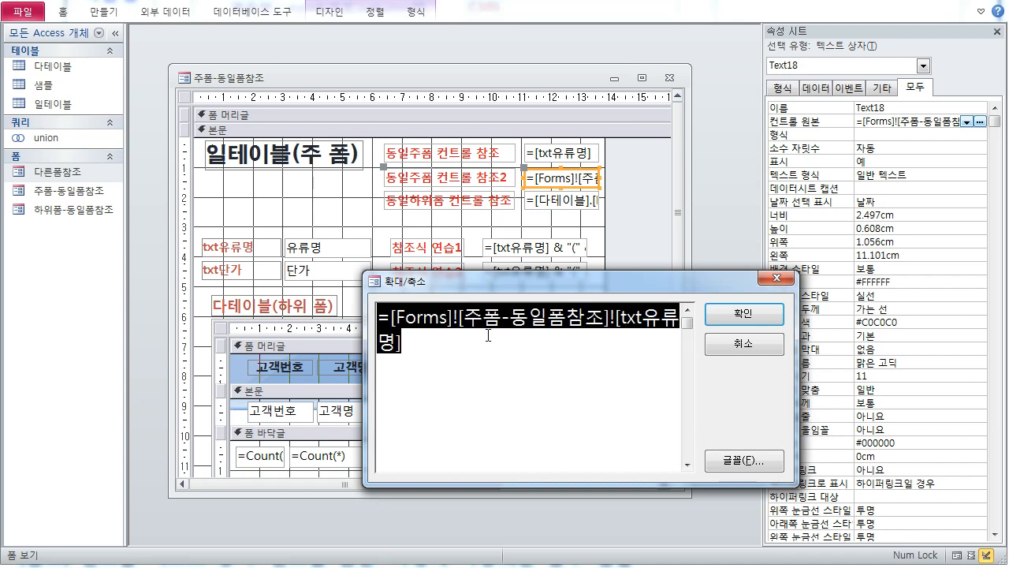
left_click(522, 326)
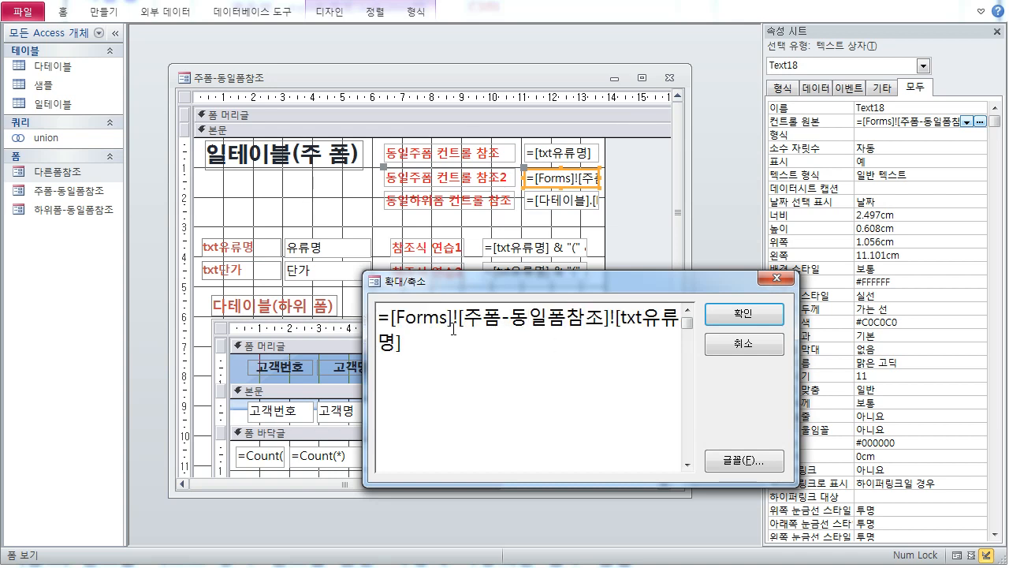
left_click_drag(388, 318, 436, 322)
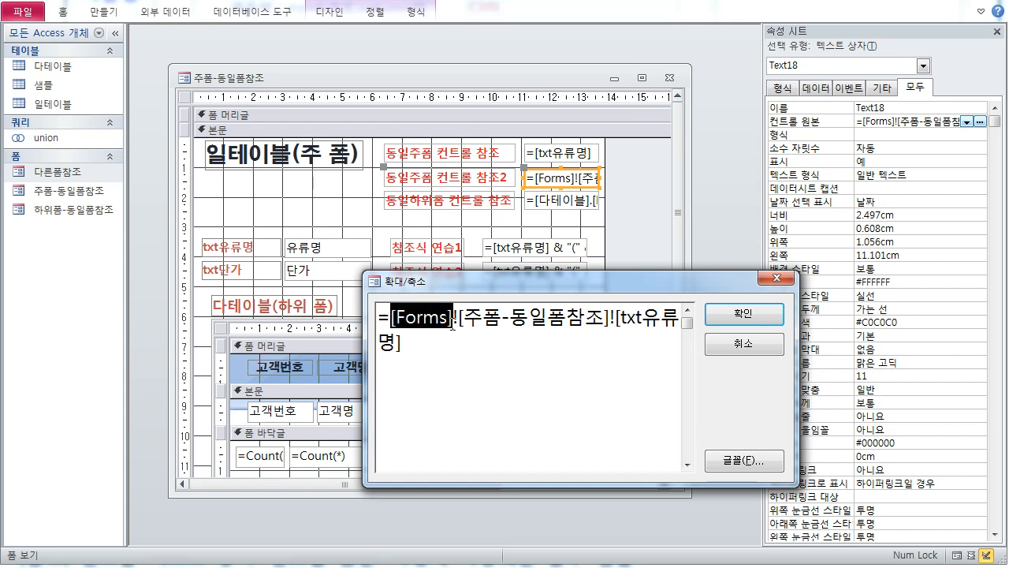
left_click(526, 338)
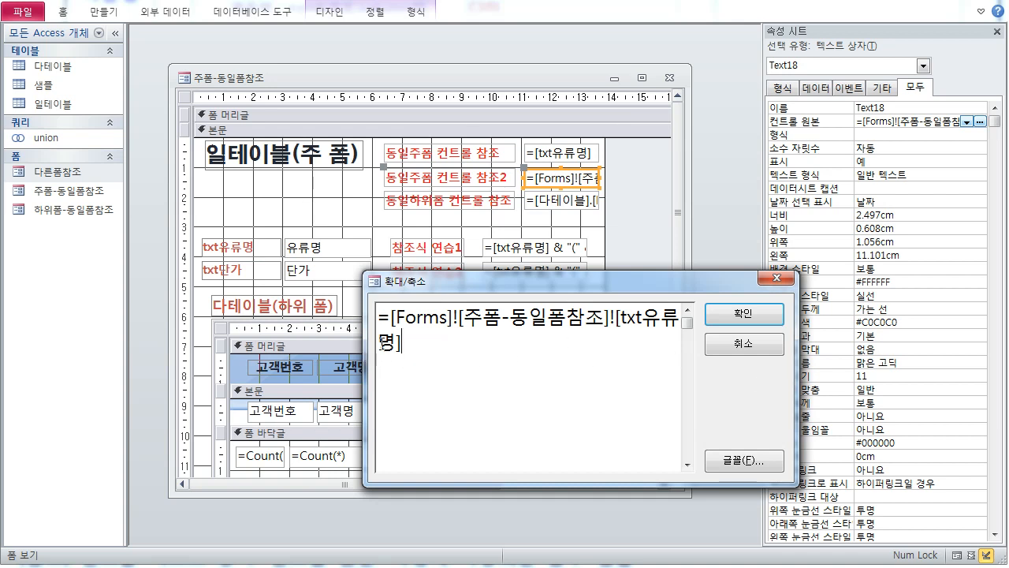
left_click_drag(434, 337, 356, 312)
left_click(435, 333)
left_click_drag(617, 323, 619, 368)
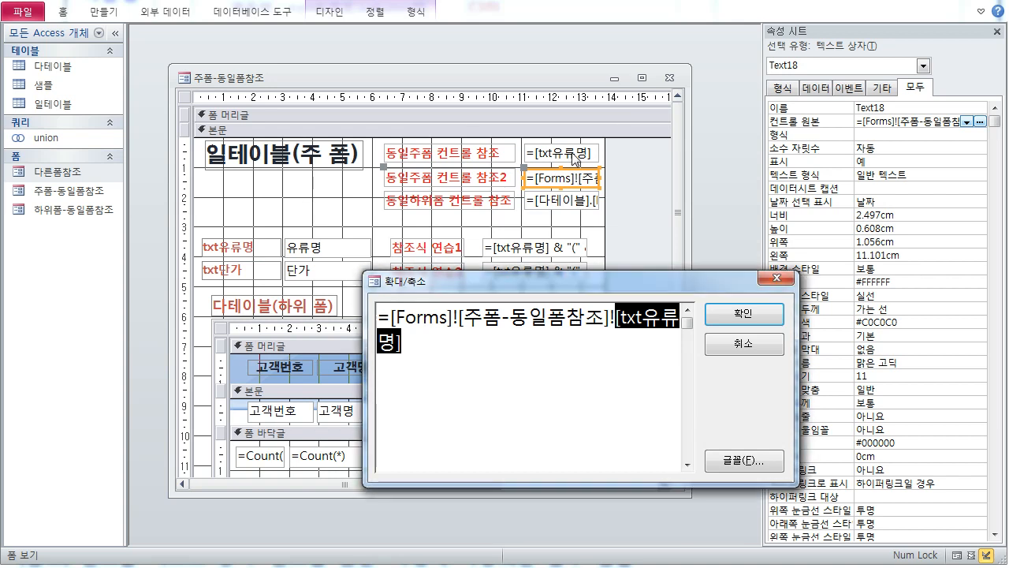
left_click(735, 343)
Recheck the control name used in the 동일주폼 컨트롤 참조 text box's control source and close the enlarged view
left_click(575, 157)
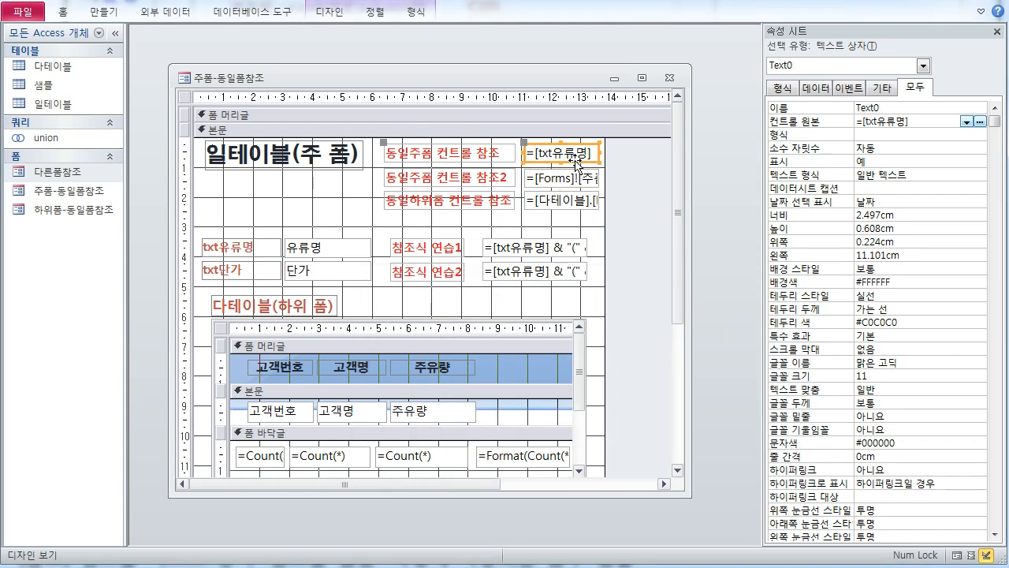
left_click(904, 124)
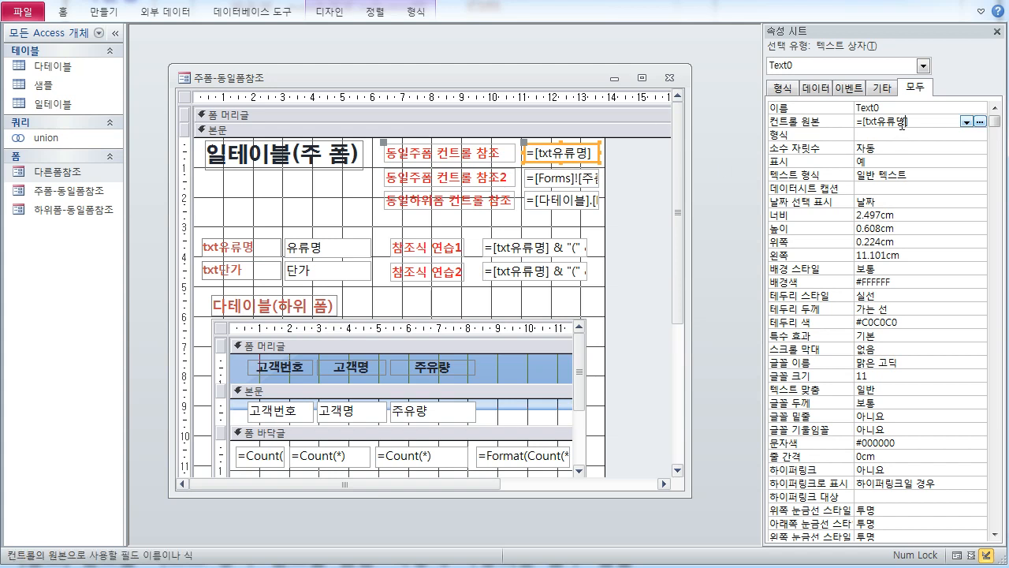
key("shift+F2")
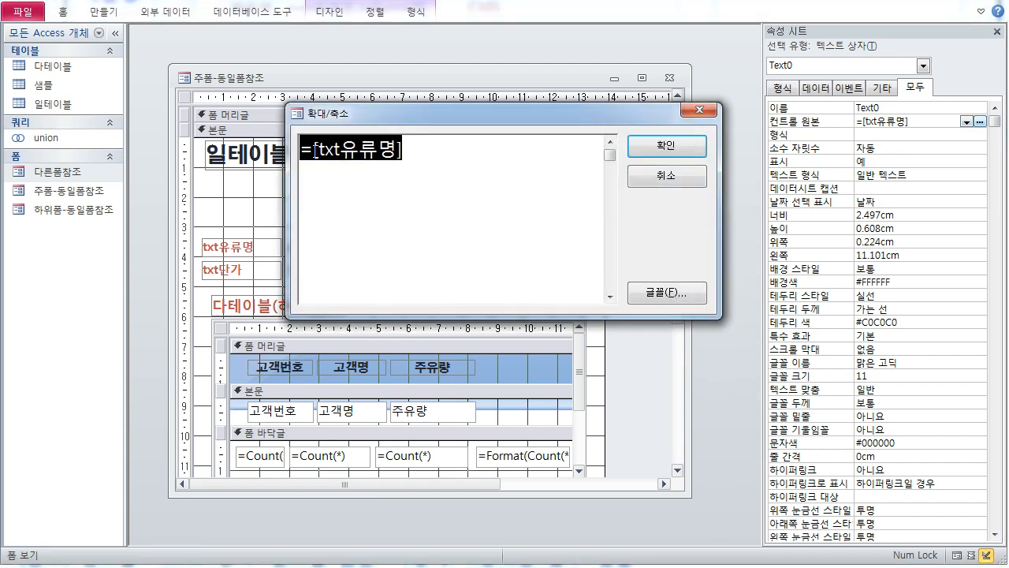
left_click(425, 160)
left_click_drag(307, 150, 416, 148)
left_click(454, 161)
left_click(667, 146)
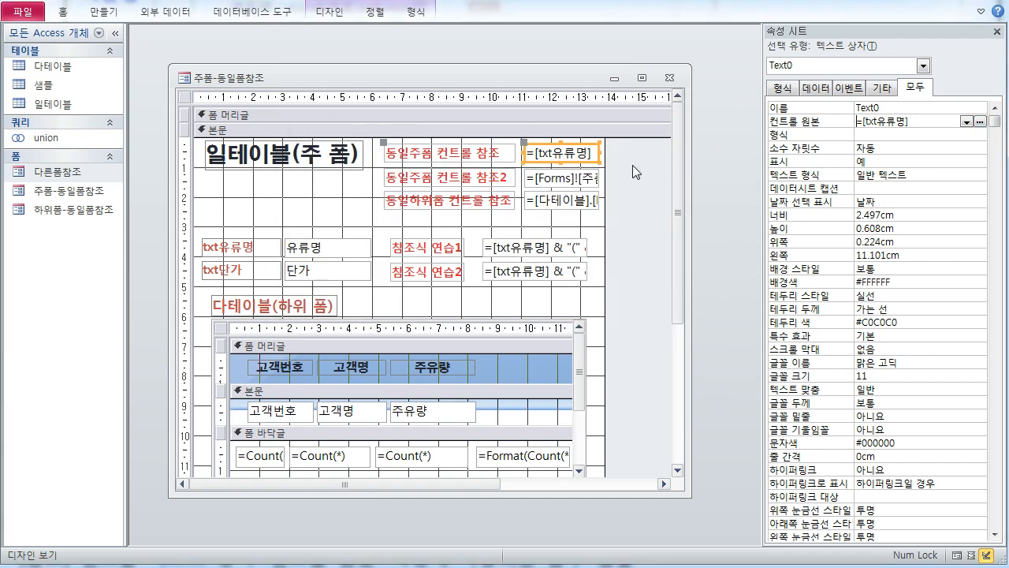
Reopen the enlarged control source of the 동일주폼 컨트롤 참조2 text box and highlight its [Forms] and [주폼-동일폼참조] parts
left_click(580, 184)
left_click(881, 122)
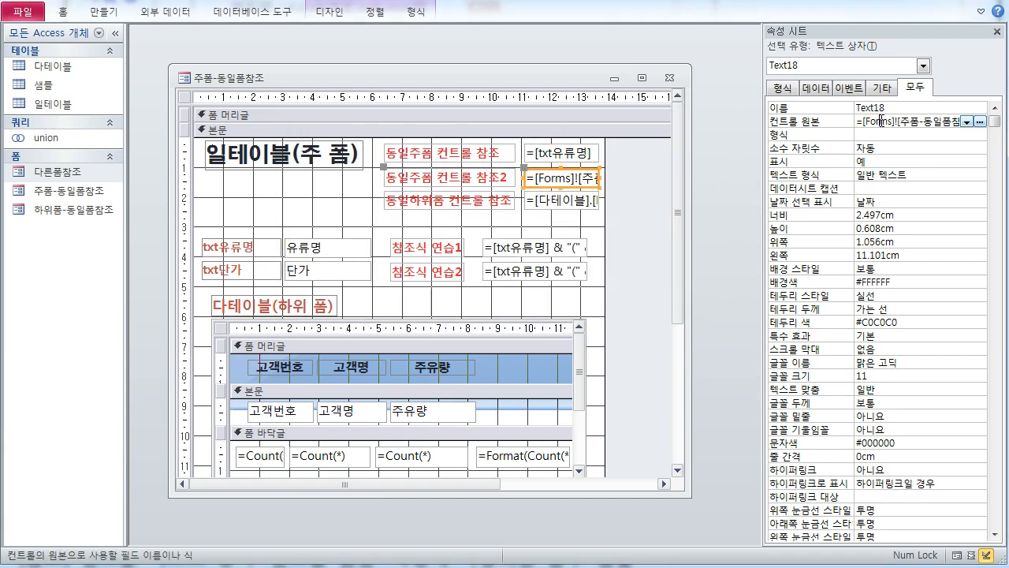
key("shift+F2")
left_click(351, 166)
left_click_drag(314, 150, 381, 150)
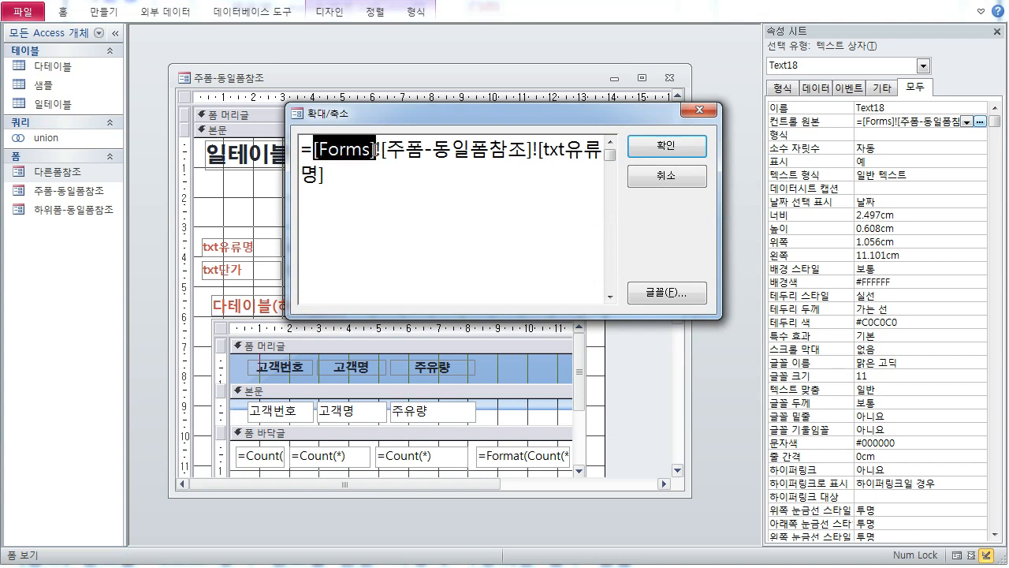
left_click(374, 150)
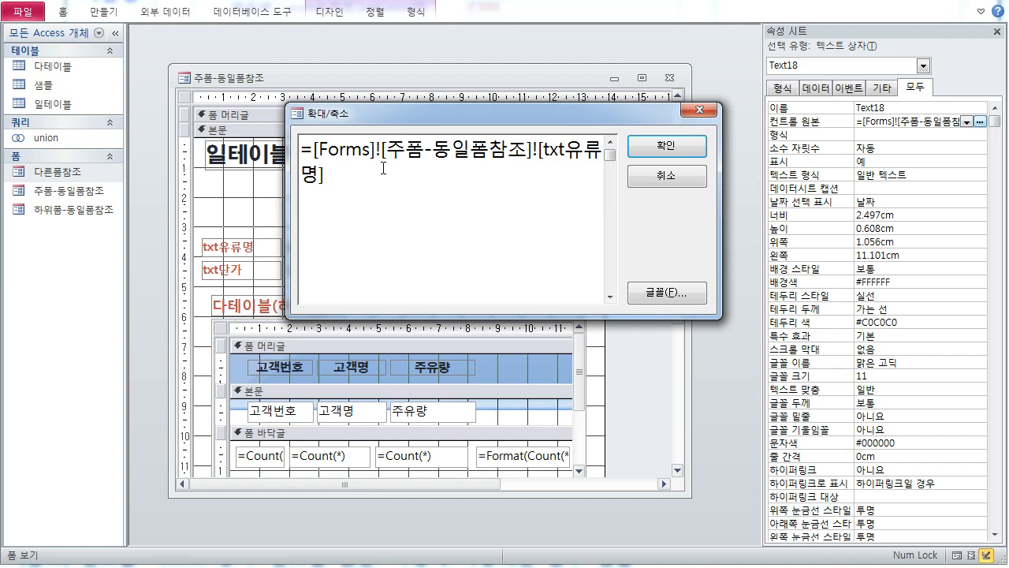
left_click_drag(382, 152, 539, 151)
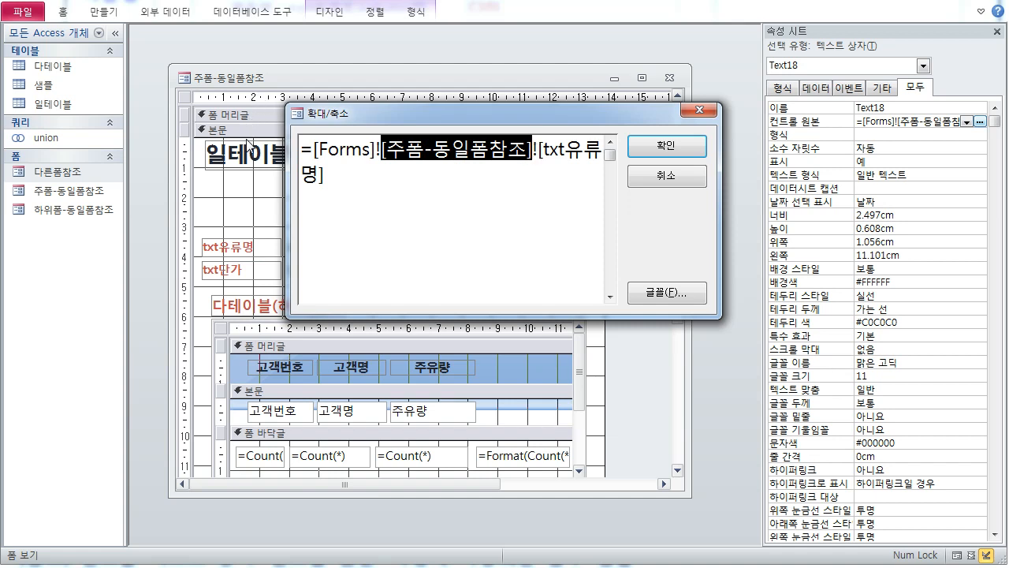
mouse_move(192, 88)
left_mouse_down()
mouse_move(284, 69)
mouse_move(196, 78)
left_mouse_up()
mouse_move(264, 61)
left_mouse_down()
mouse_move(303, 57)
mouse_move(422, 124)
mouse_move(454, 108)
left_mouse_up()
left_click_drag(531, 166, 602, 167)
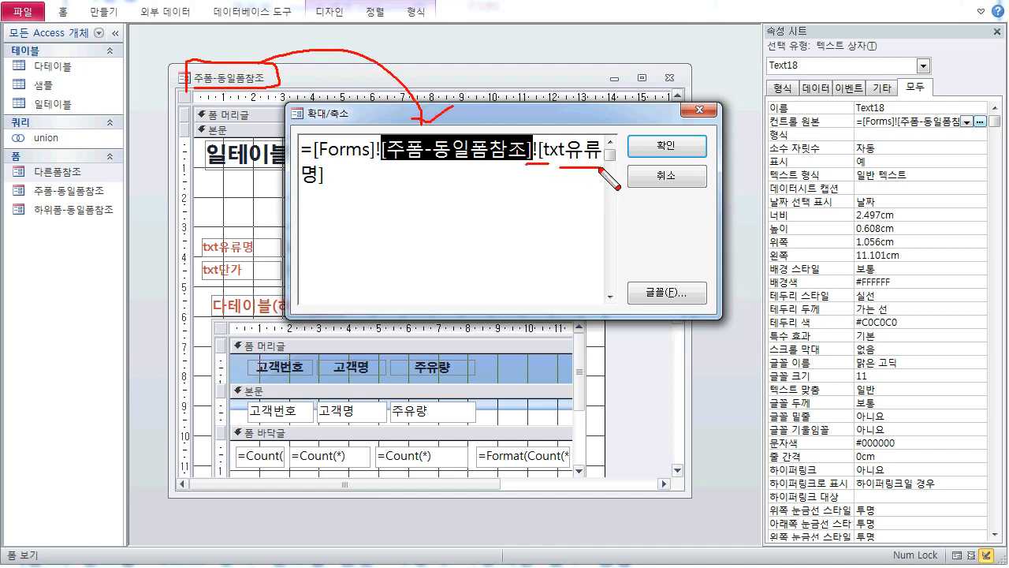
left_click_drag(306, 183, 328, 180)
left_click_drag(337, 223, 357, 228)
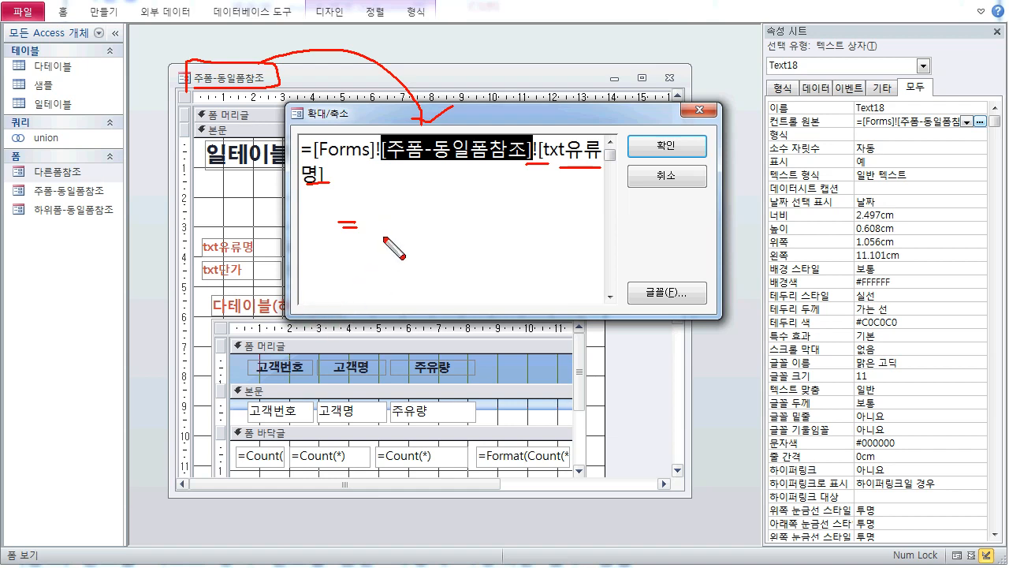
left_click_drag(378, 211, 378, 228)
mouse_move(377, 220)
left_mouse_down()
mouse_move(396, 217)
mouse_move(396, 228)
left_mouse_up()
mouse_move(387, 230)
left_mouse_down()
mouse_move(426, 220)
mouse_move(434, 231)
mouse_move(484, 226)
mouse_move(489, 240)
mouse_move(522, 235)
left_mouse_up()
left_click_drag(536, 221, 537, 240)
left_click_drag(537, 230, 546, 230)
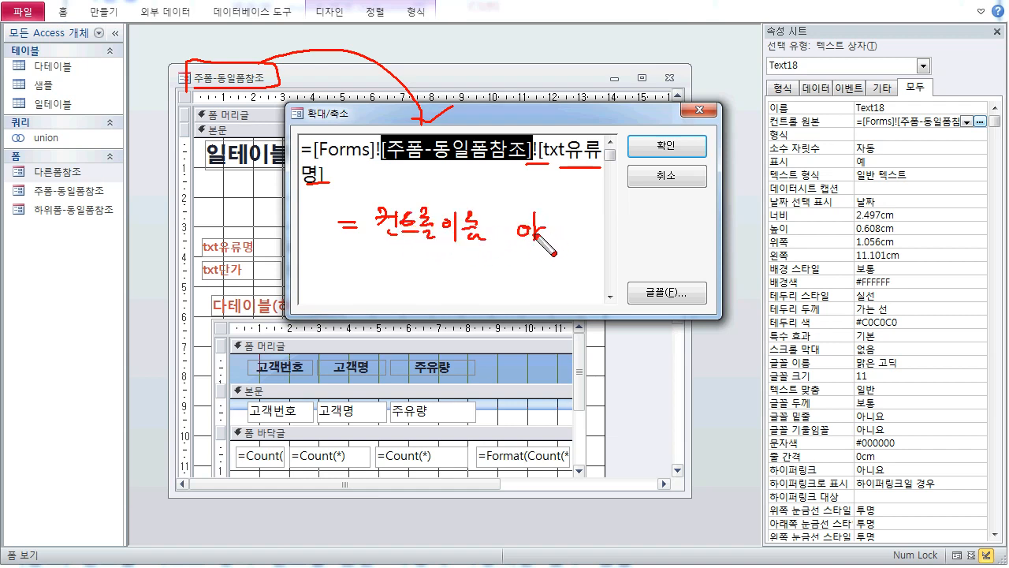
left_click_drag(338, 277, 352, 276)
mouse_move(337, 286)
left_mouse_down()
mouse_move(424, 293)
mouse_move(444, 272)
mouse_move(446, 294)
mouse_move(483, 284)
mouse_move(496, 293)
mouse_move(513, 280)
mouse_move(522, 303)
mouse_move(566, 273)
mouse_move(575, 293)
mouse_move(599, 278)
mouse_move(605, 295)
mouse_move(672, 294)
left_mouse_up()
left_click(446, 300)
left_click(537, 303)
mouse_move(651, 236)
left_mouse_down()
mouse_move(670, 248)
mouse_move(672, 299)
mouse_move(694, 279)
mouse_move(710, 298)
left_mouse_up()
left_click_drag(710, 285, 718, 284)
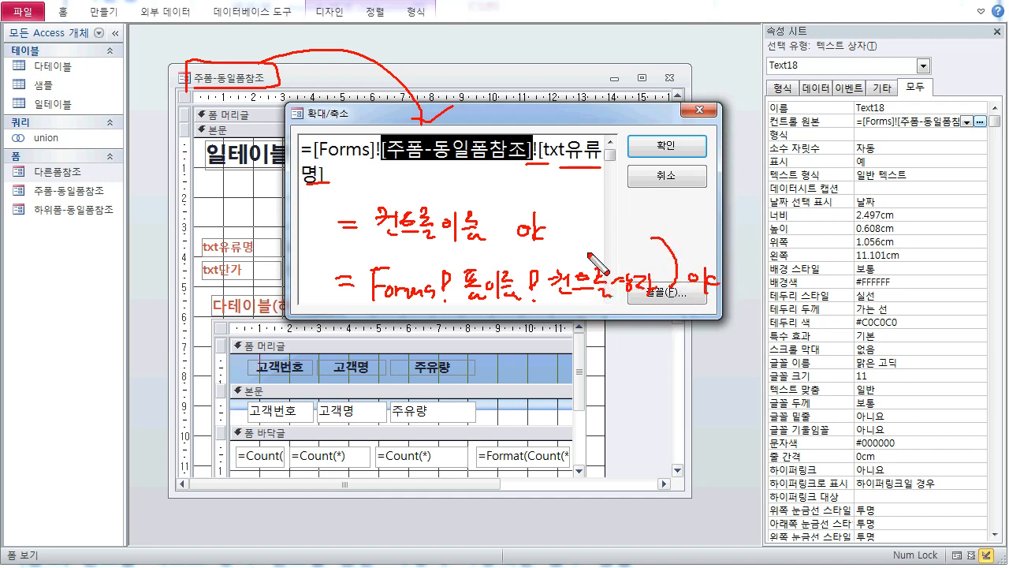
Review the Forms!form name!control name pattern in the 동일주폼 컨트롤 참조2 control source and close the enlarged view
mouse_move(574, 185)
left_mouse_down()
mouse_move(588, 206)
mouse_move(611, 194)
mouse_move(582, 204)
left_mouse_up()
mouse_move(502, 182)
left_mouse_down()
mouse_move(504, 207)
mouse_move(522, 192)
mouse_move(548, 204)
mouse_move(556, 183)
mouse_move(562, 204)
mouse_move(588, 207)
mouse_move(682, 188)
mouse_move(689, 201)
mouse_move(711, 202)
left_mouse_up()
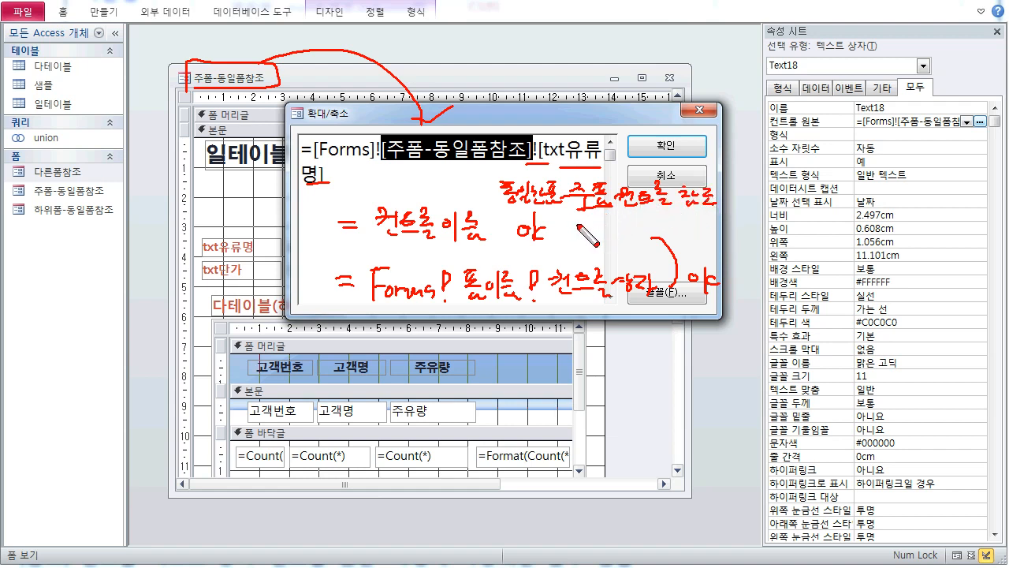
left_click_drag(319, 242, 320, 292)
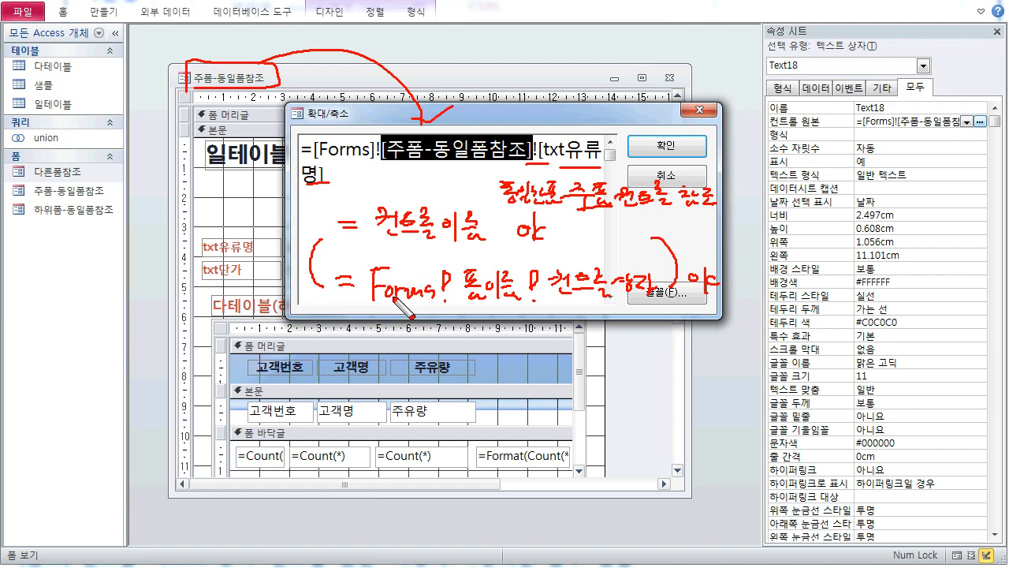
left_click_drag(455, 204, 431, 233)
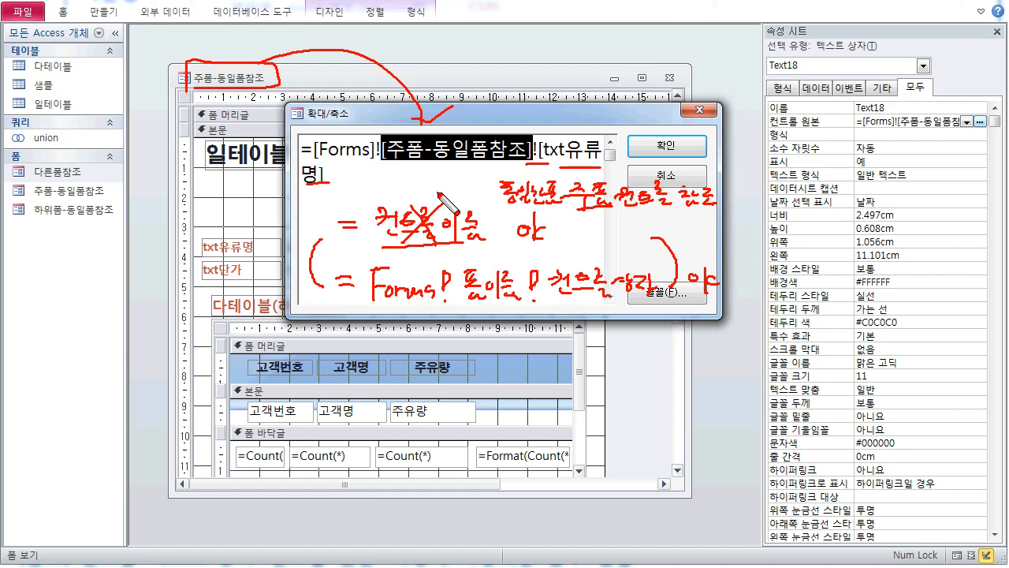
key("Escape")
key("Escape")
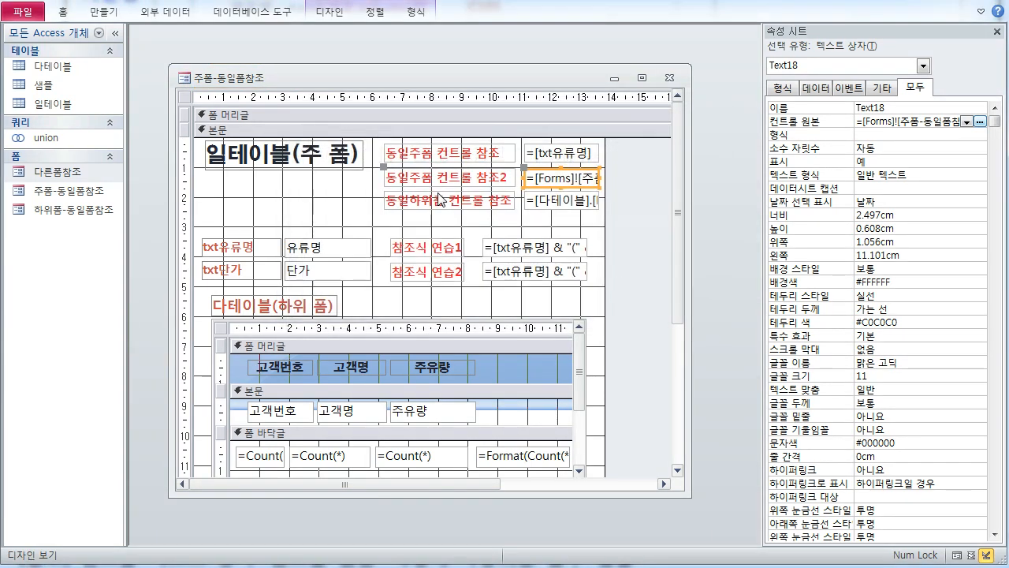
Compare the main form's 유류명 and 단가 controls and the subform's 주유량 control with the three reference text boxes
key("ctrl+shift+d")
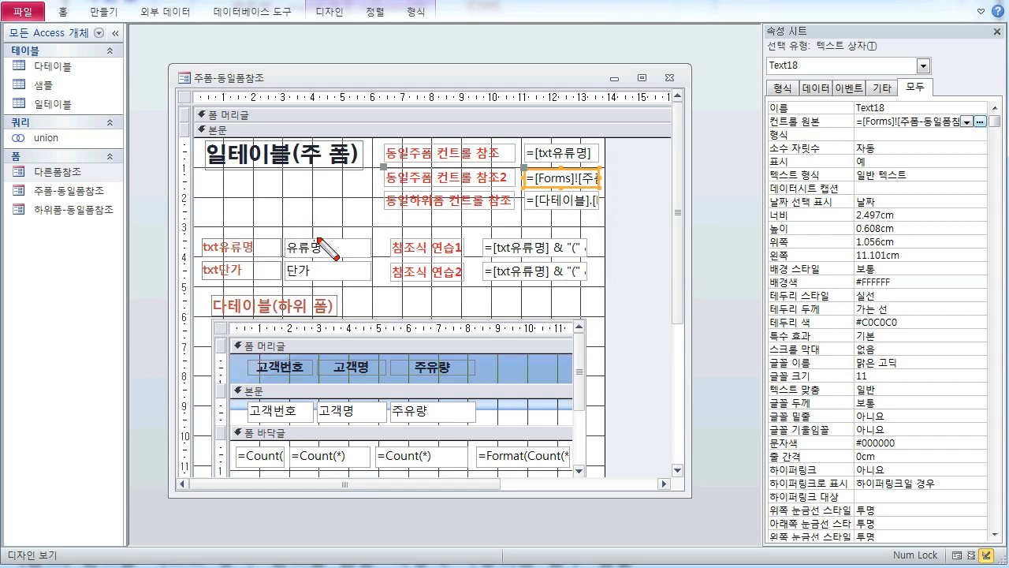
mouse_move(320, 233)
left_mouse_down()
mouse_move(319, 280)
mouse_move(552, 180)
left_mouse_up()
mouse_move(334, 235)
left_mouse_down()
mouse_move(519, 152)
mouse_move(516, 166)
left_mouse_up()
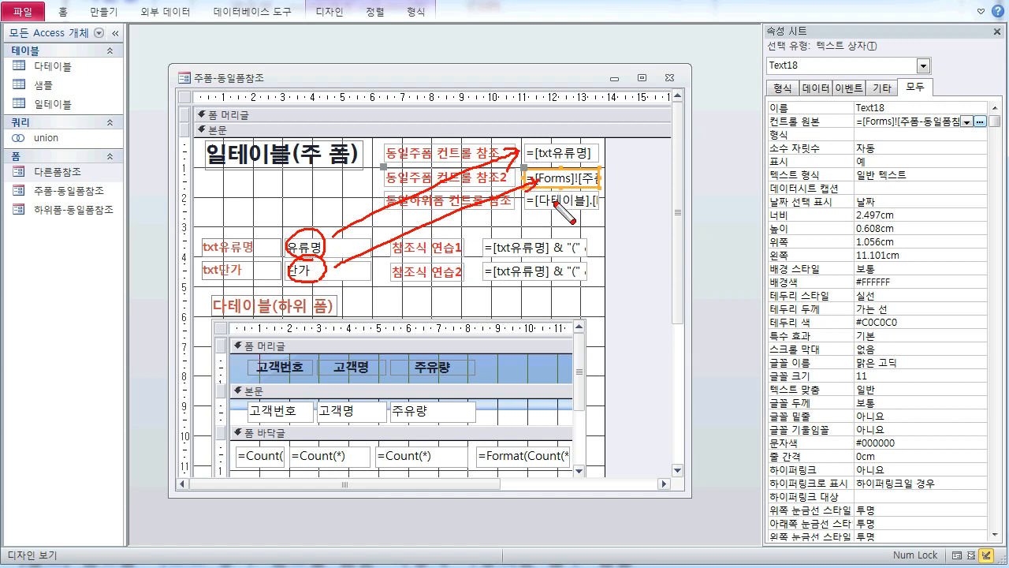
left_click_drag(563, 211, 553, 193)
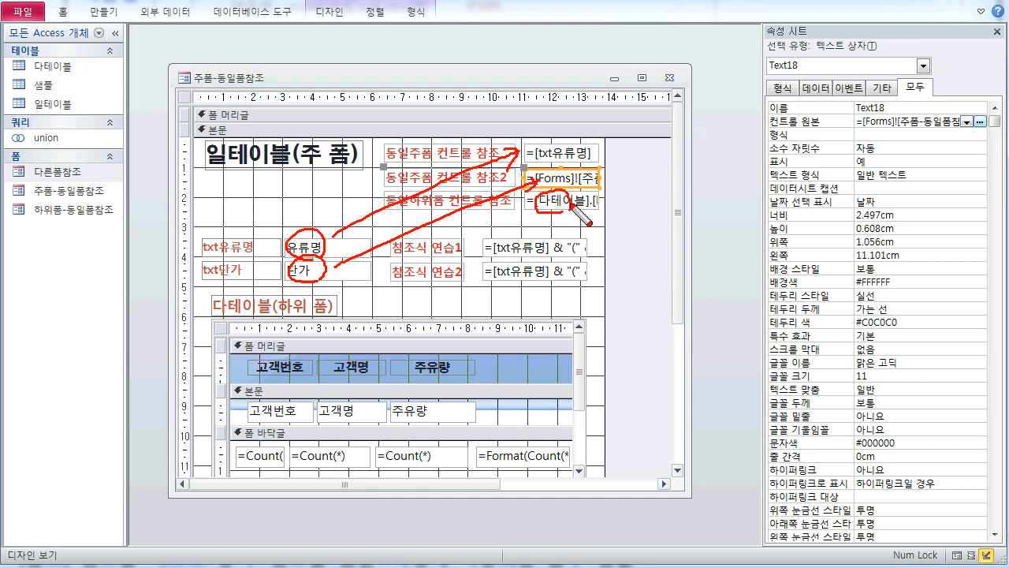
left_click_drag(358, 289, 373, 275)
left_click_drag(359, 275, 372, 288)
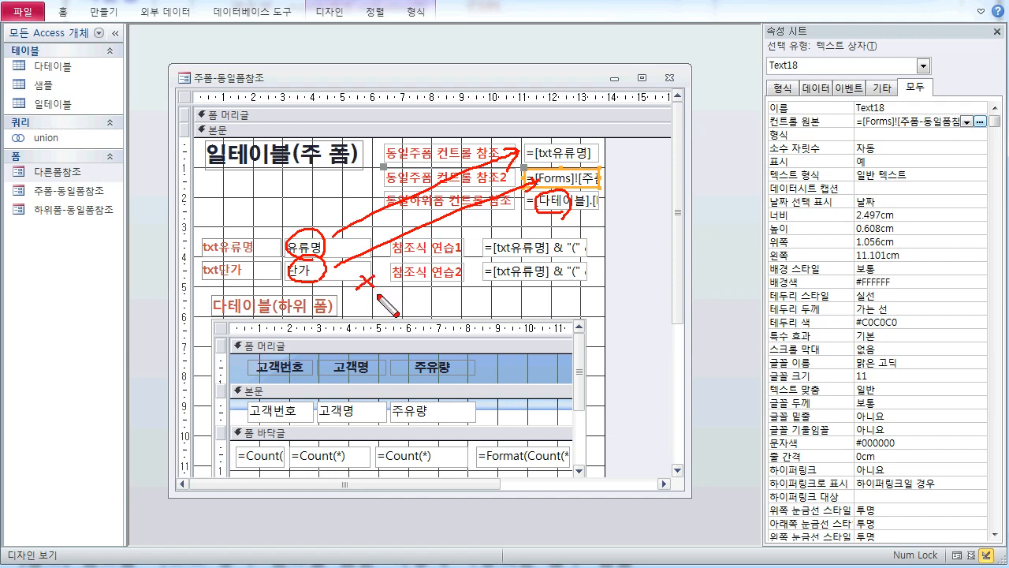
mouse_move(437, 412)
left_mouse_down()
mouse_move(511, 386)
mouse_move(573, 229)
mouse_move(569, 211)
mouse_move(609, 233)
mouse_move(604, 272)
left_mouse_up()
left_click(602, 247)
left_click_drag(601, 279, 616, 283)
mouse_move(617, 267)
left_mouse_down()
mouse_move(655, 283)
mouse_move(650, 311)
left_mouse_up()
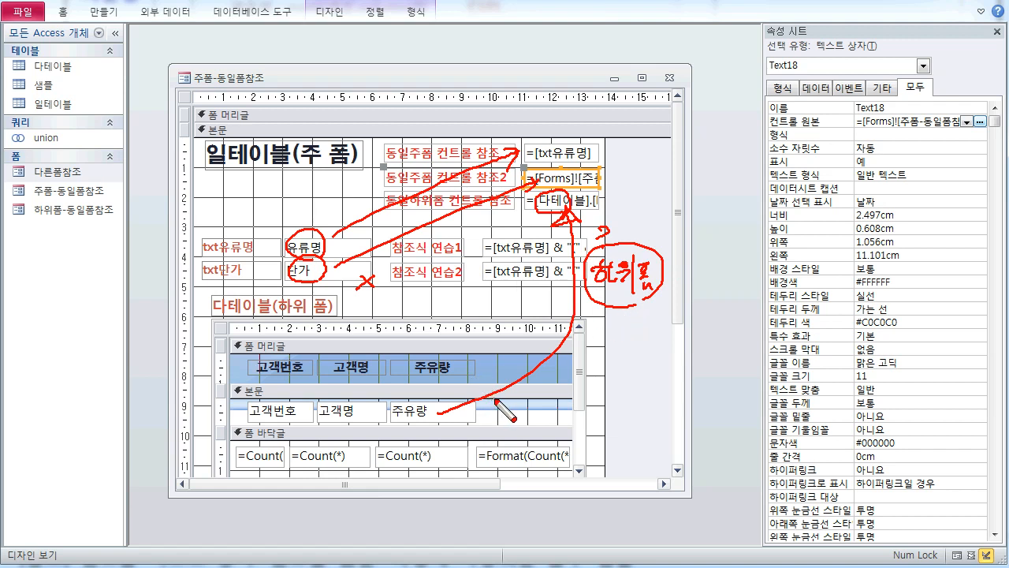
key("Escape")
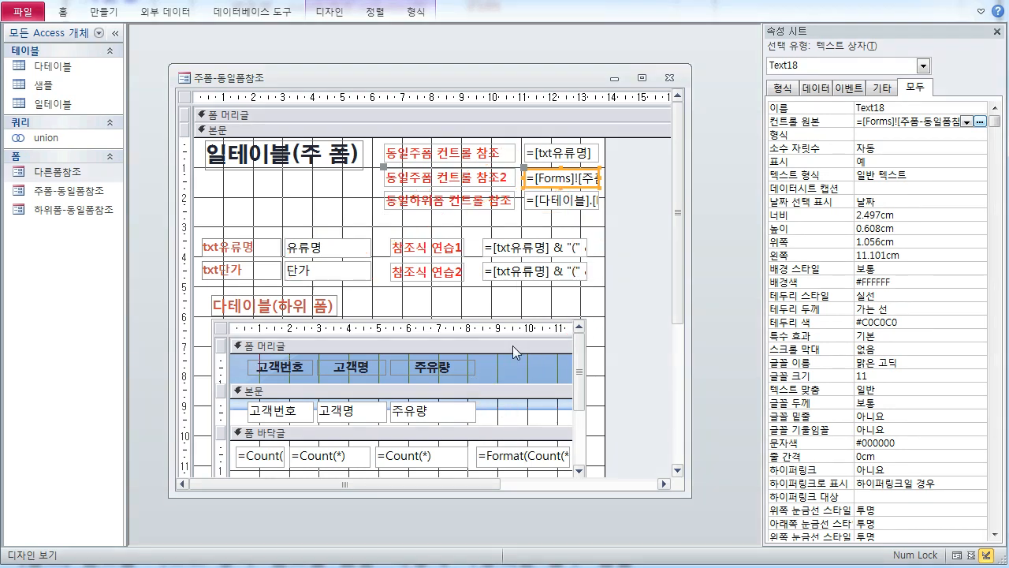
Inspect the enlarged control source of the text box beside 동일하위폼 컨트롤 참조, highlighting its [다테이블].[Form]![txt개수] part, and close the view
left_click(555, 203)
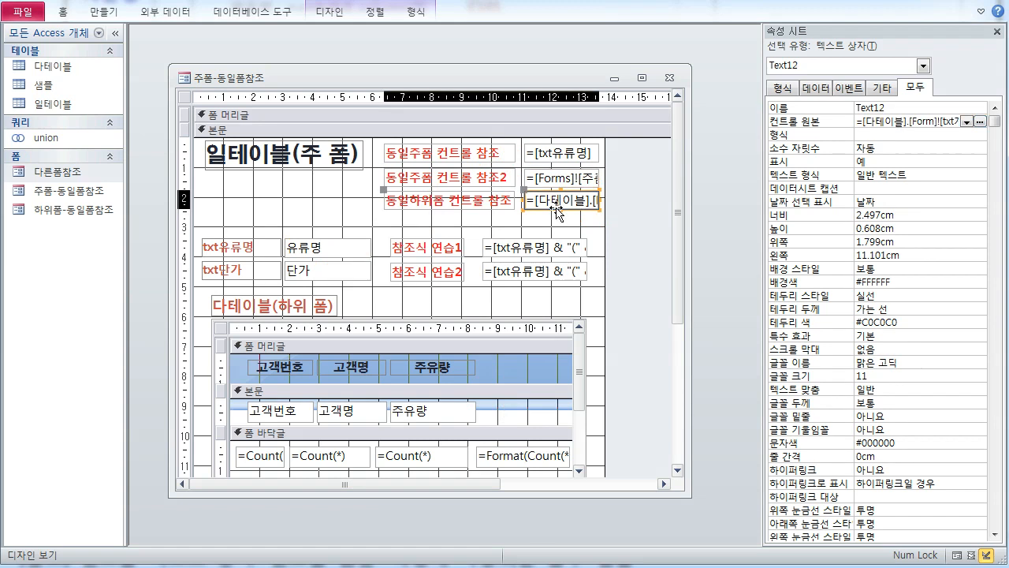
left_click(930, 134)
left_click(926, 124)
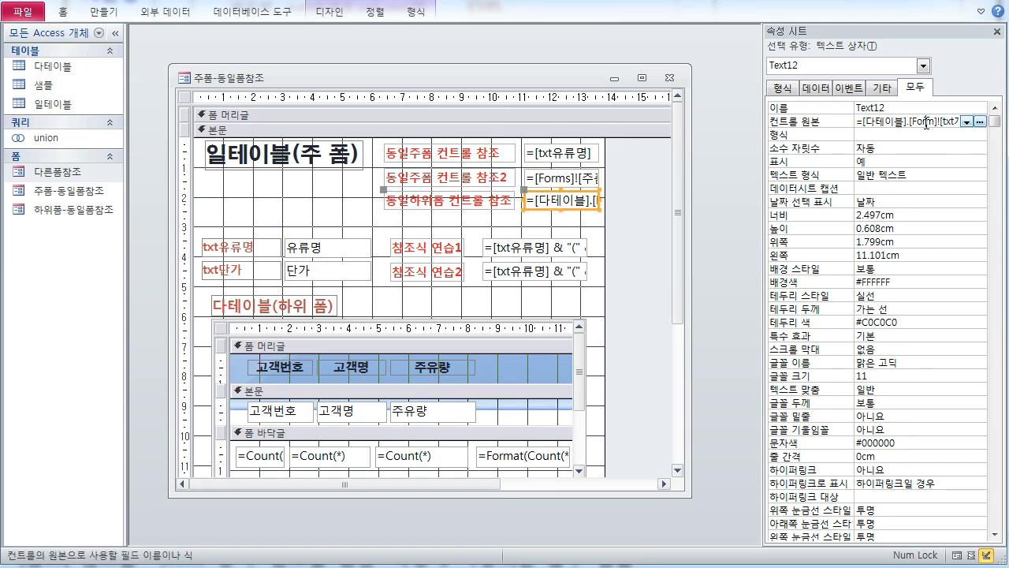
key("shift+F2")
left_click(510, 183)
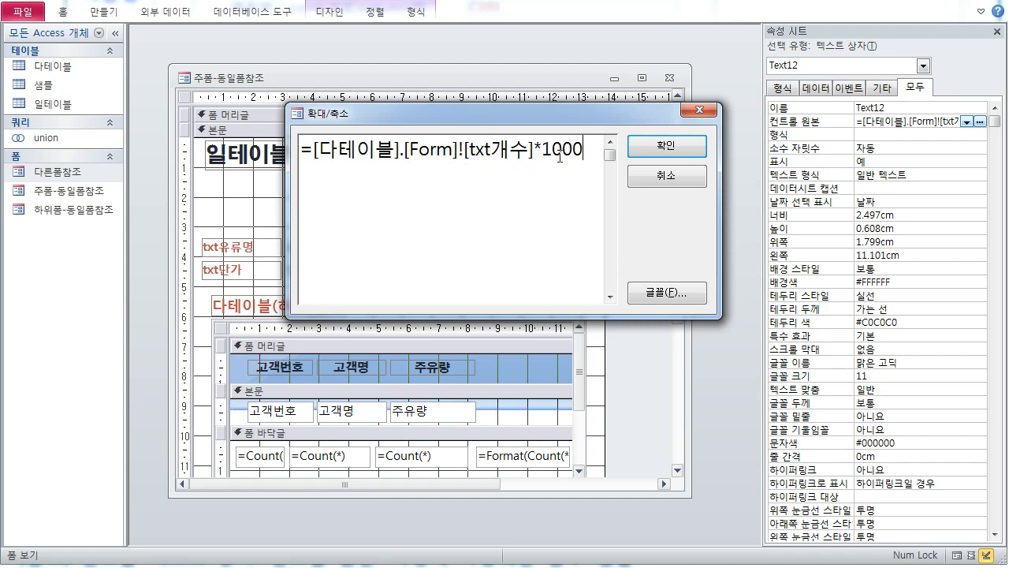
left_click_drag(553, 113, 534, 239)
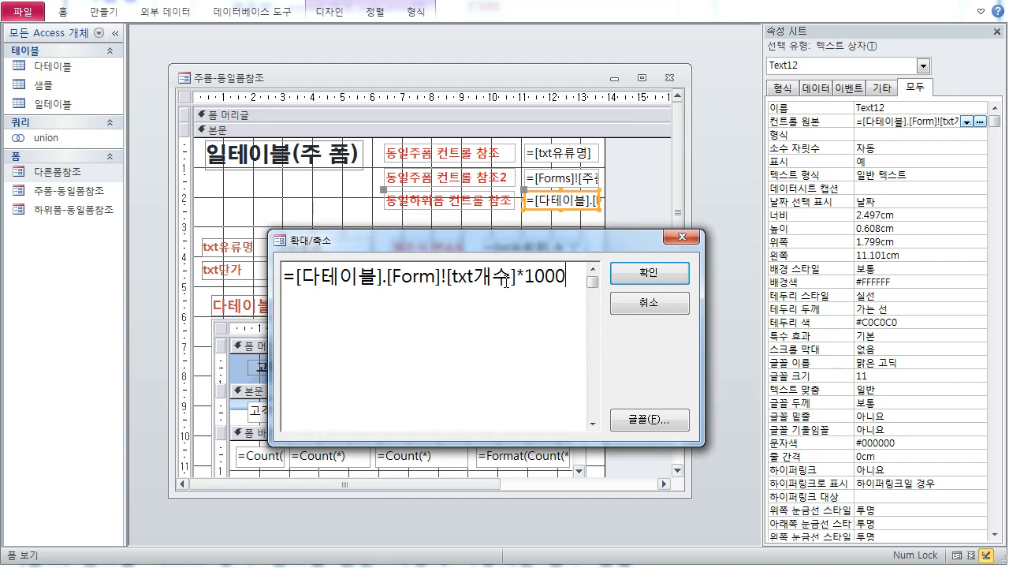
left_click_drag(296, 276, 519, 282)
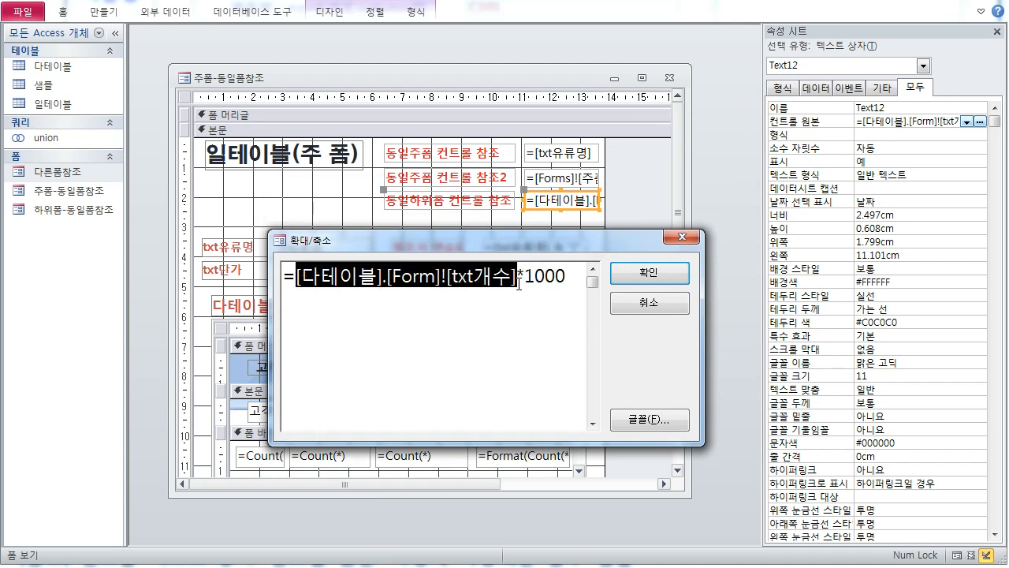
left_click(649, 274)
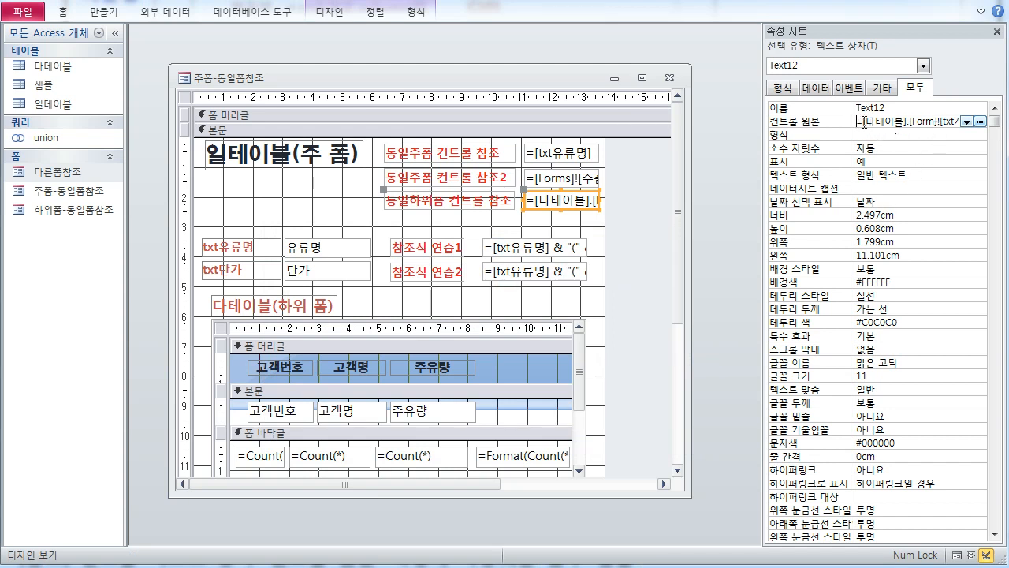
Clear the control source of the text box beside the 동일하위폼 컨트롤 참조 label
left_click_drag(860, 120, 974, 125)
right_click(976, 126)
left_click(923, 179)
left_click(939, 121)
left_click_drag(860, 120, 970, 128)
key("Delete")
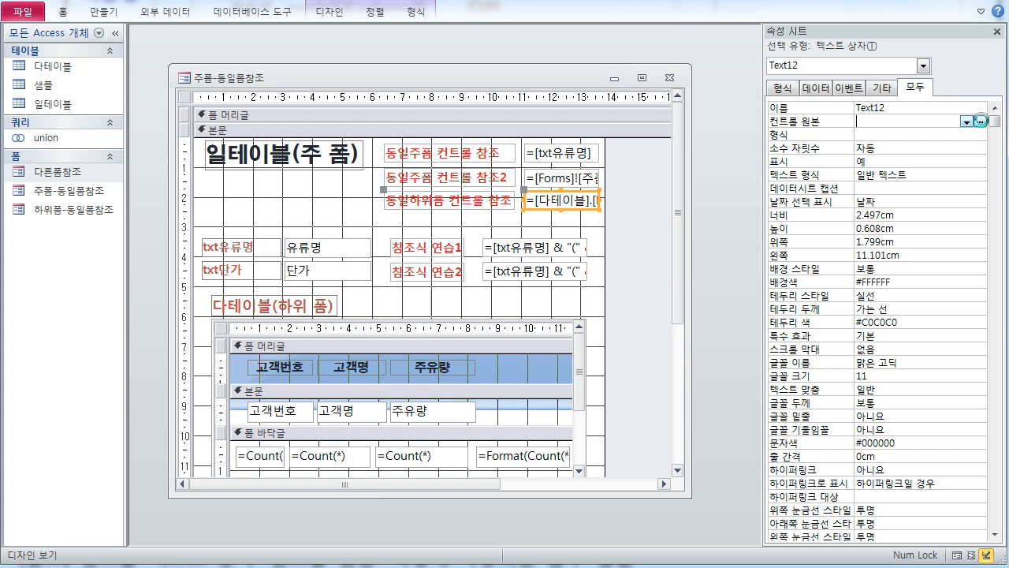
left_click(980, 121)
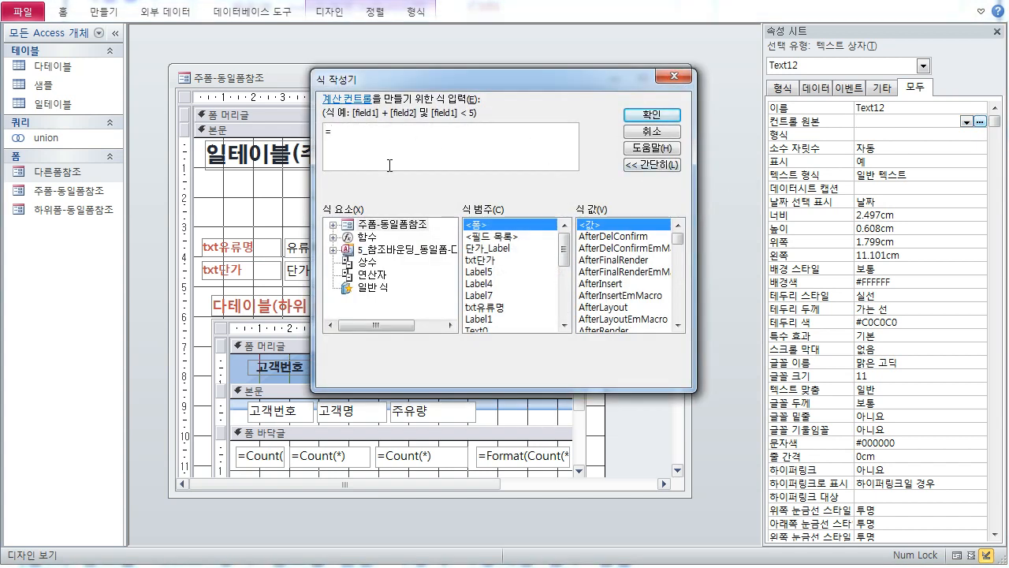
double_click(359, 251)
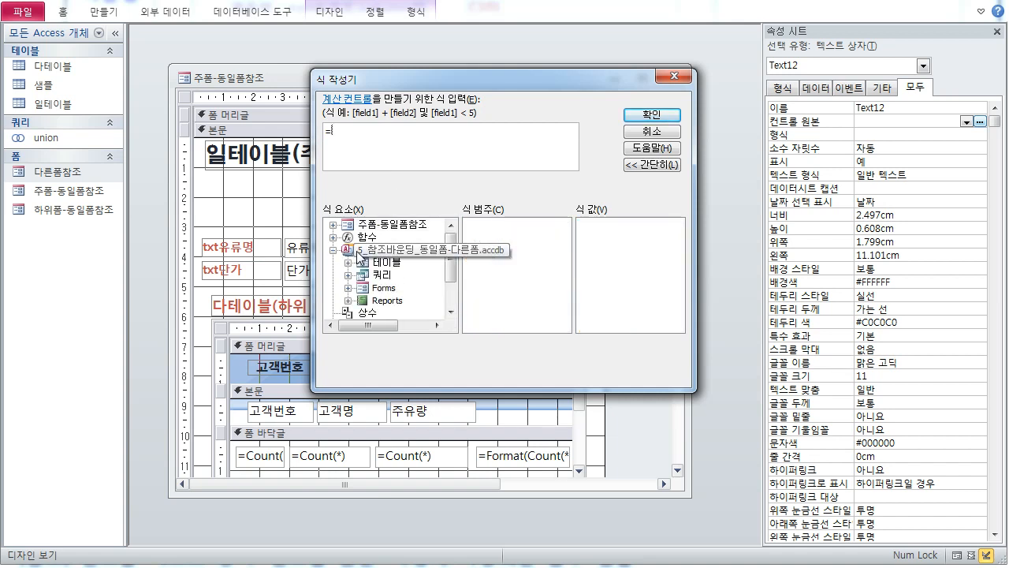
double_click(387, 290)
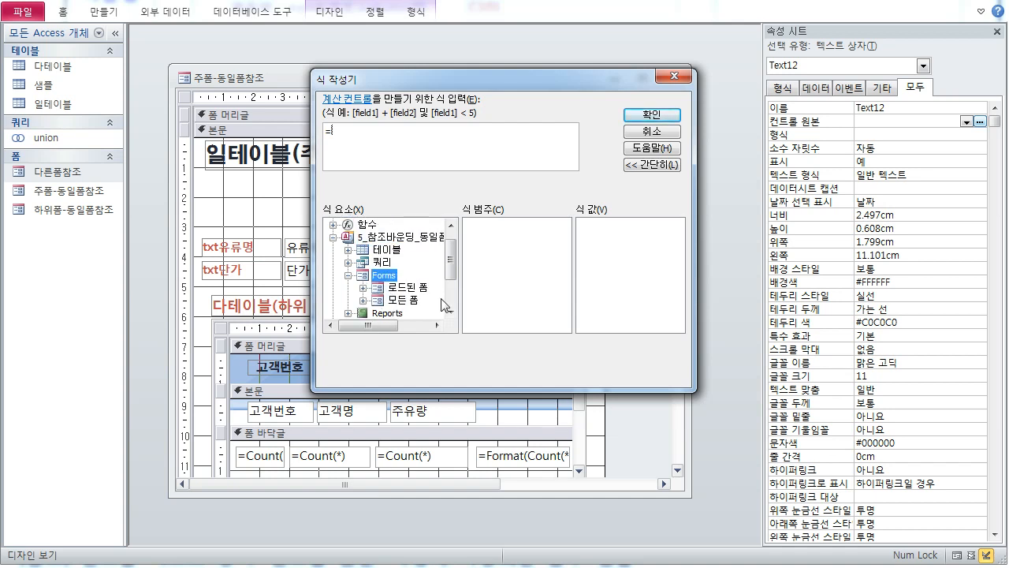
left_click(415, 289)
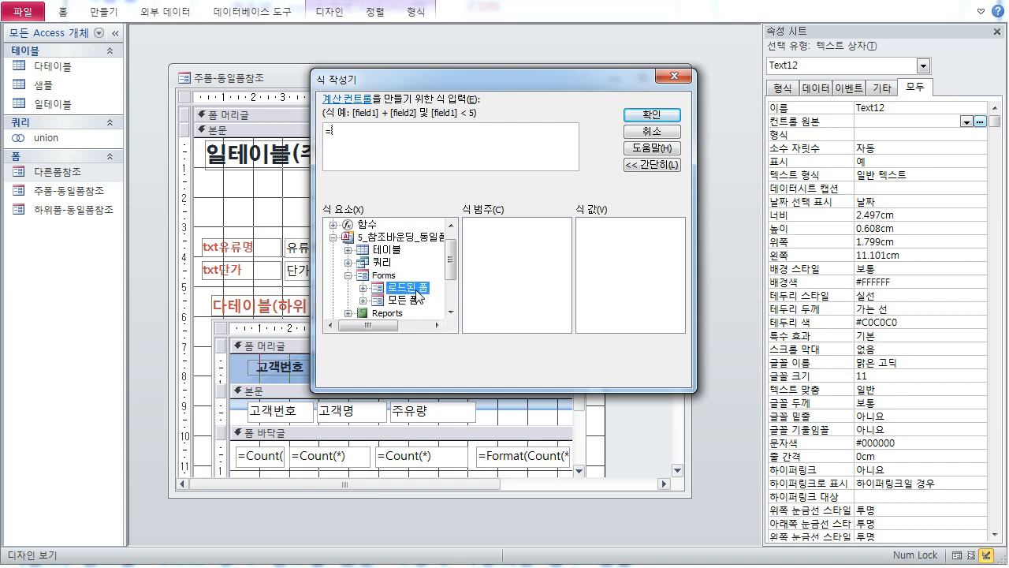
double_click(416, 288)
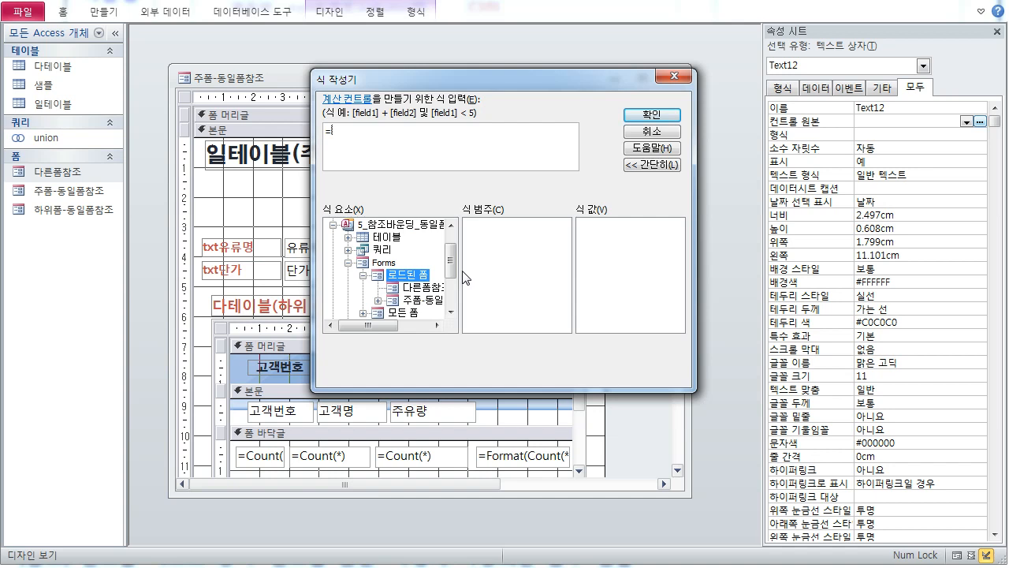
left_click(436, 289)
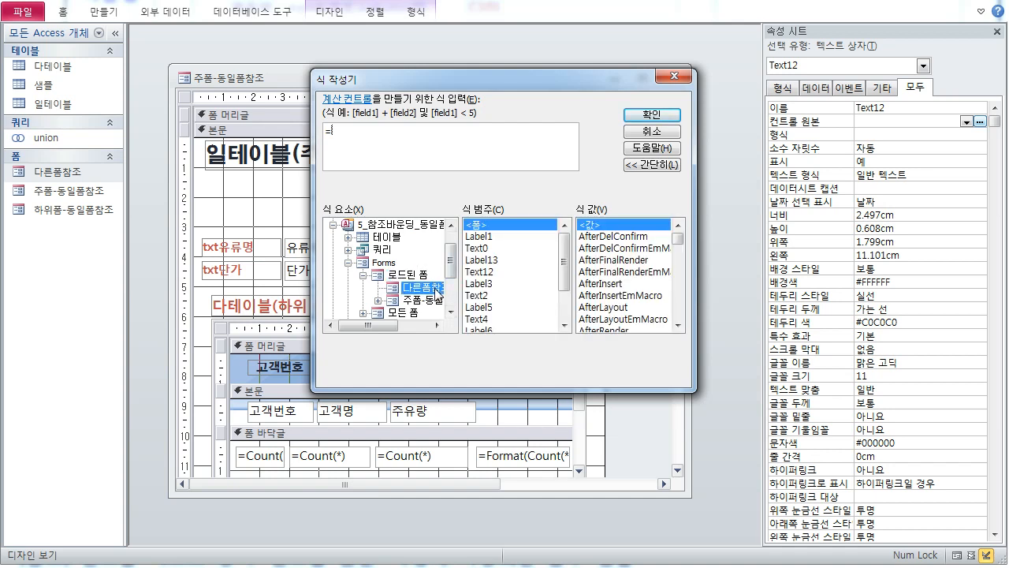
left_click(431, 301)
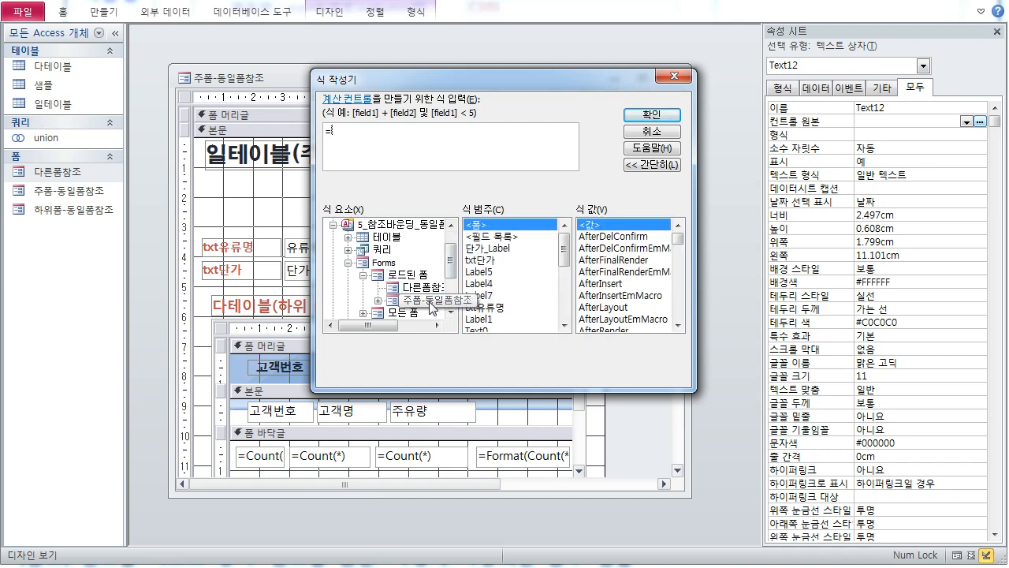
left_click(426, 287)
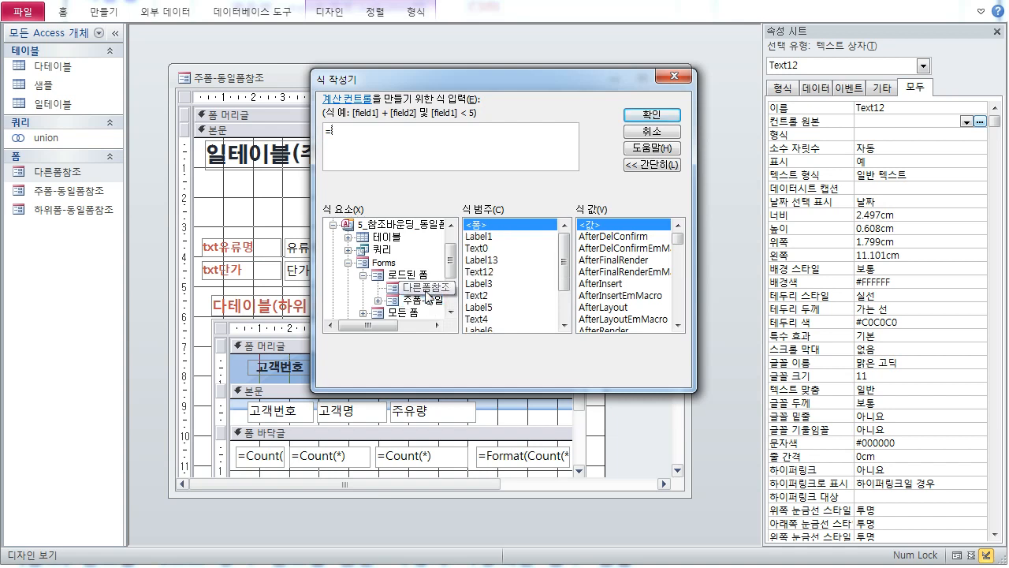
left_click(427, 299)
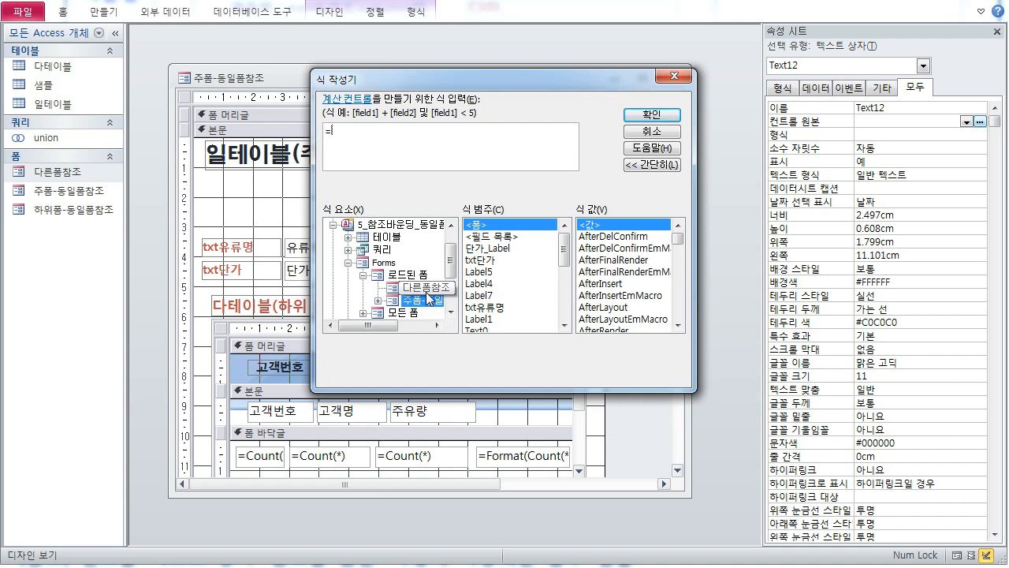
left_click(659, 132)
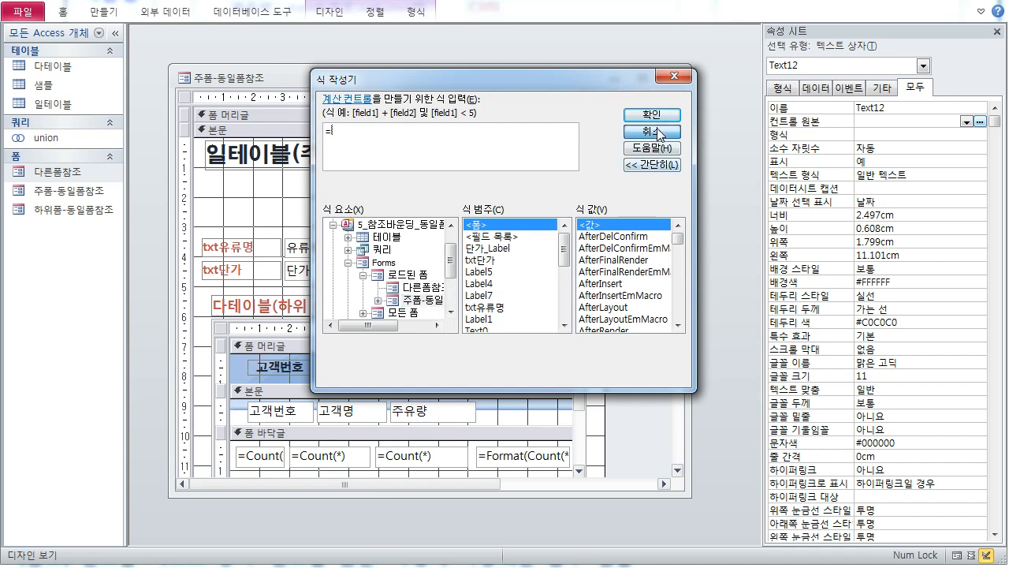
Close the loaded 다른폼참조 form behind the 주폼-동일폼참조 form window
left_click_drag(539, 78, 513, 56)
left_click(584, 126)
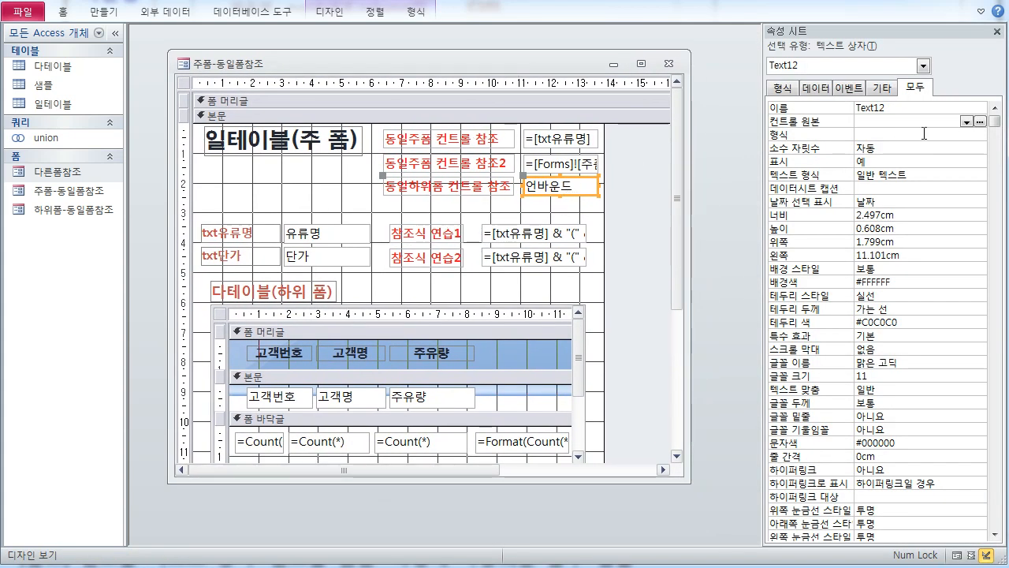
In the Expression Builder, build =[다테이블].Form![txt개수] from the loaded 주폼-동일폼참조 form's 하위폼-동일폼참조 subform for the cleared control source
left_click(980, 121)
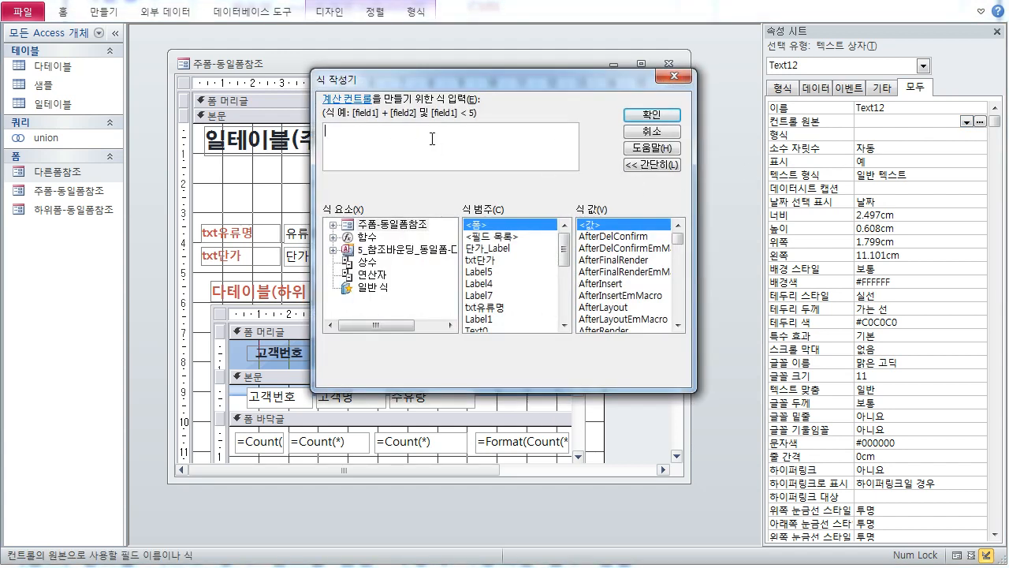
type("=")
left_click(383, 250)
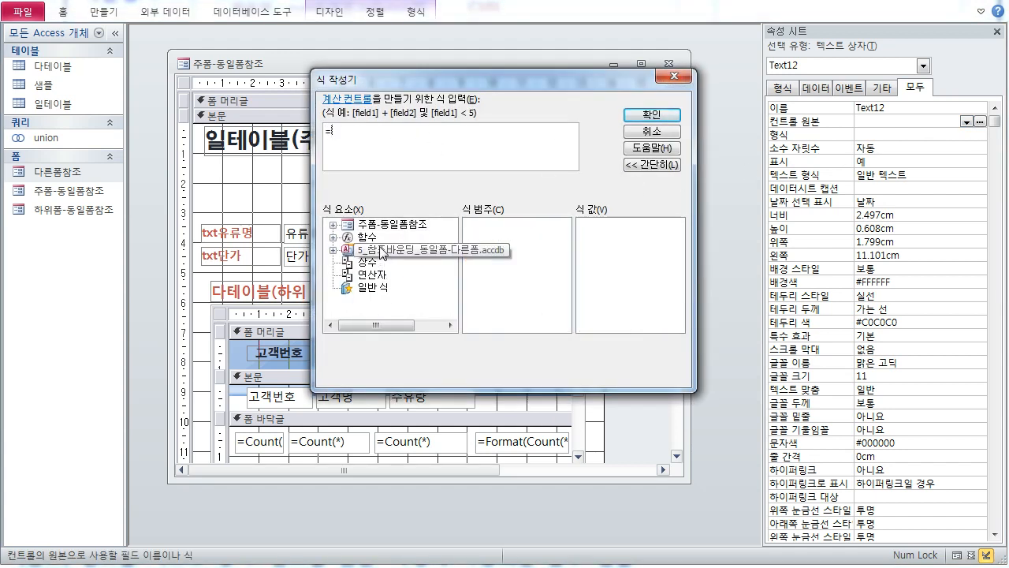
double_click(383, 250)
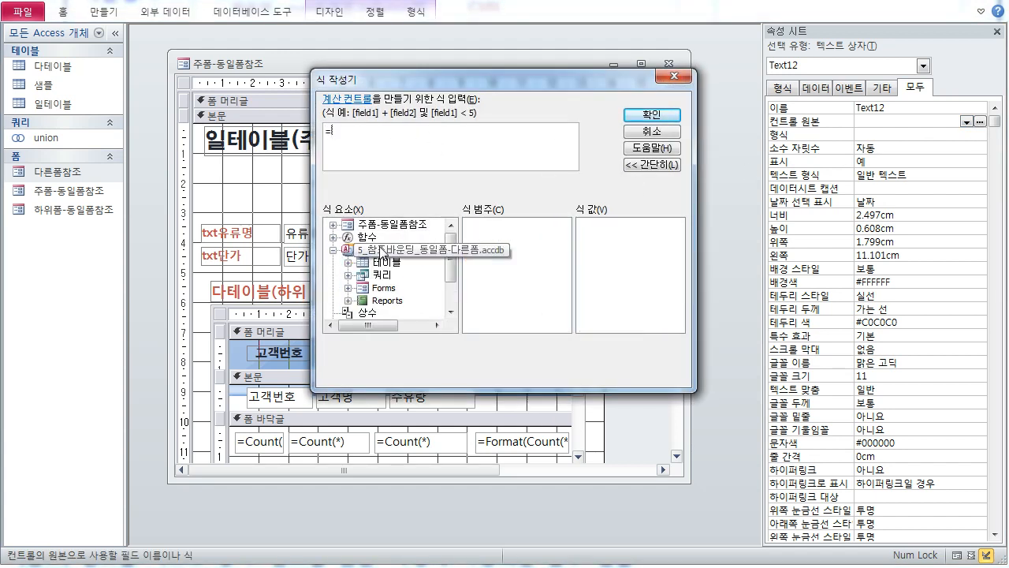
double_click(386, 288)
double_click(417, 287)
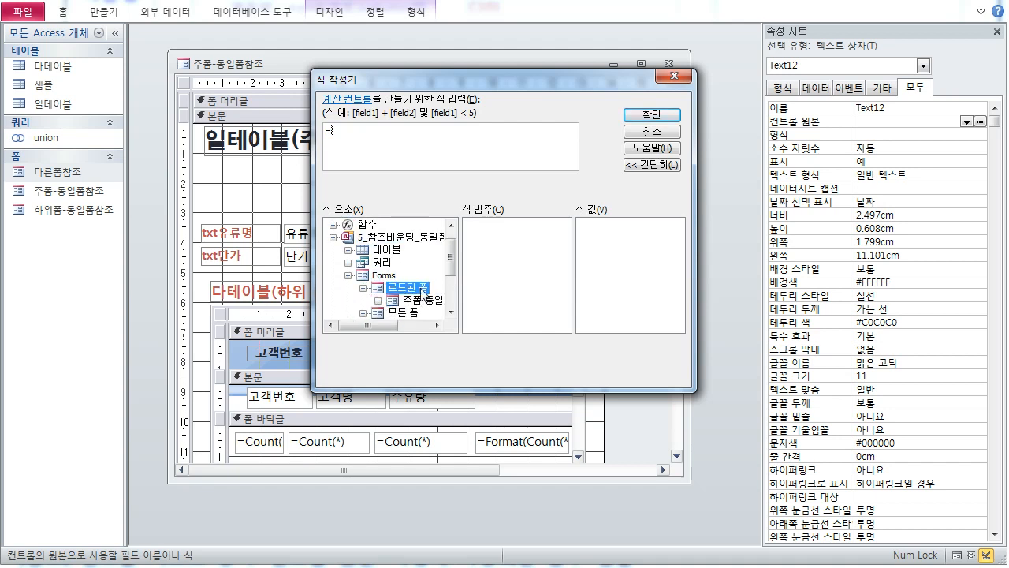
left_click(427, 305)
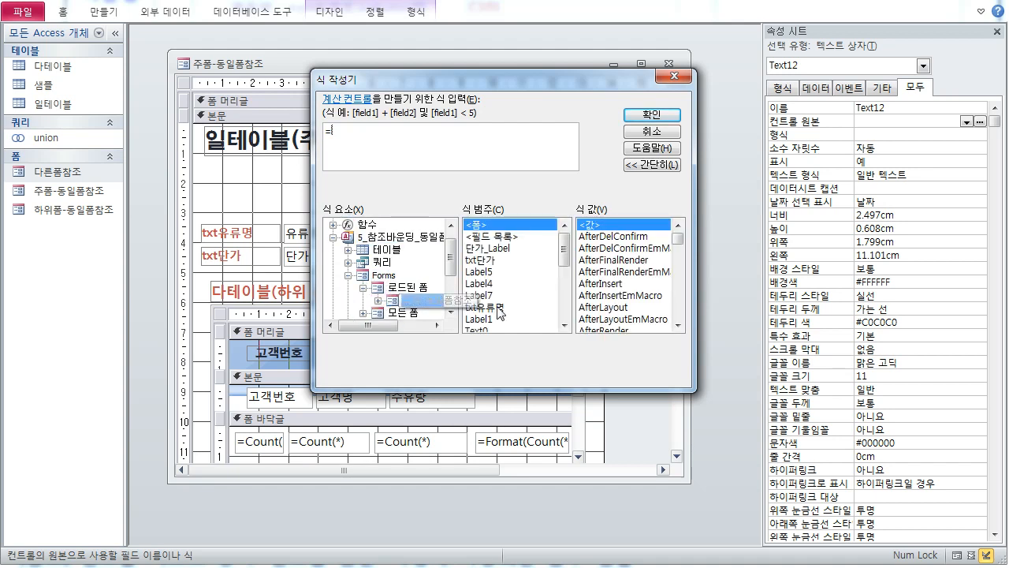
double_click(427, 303)
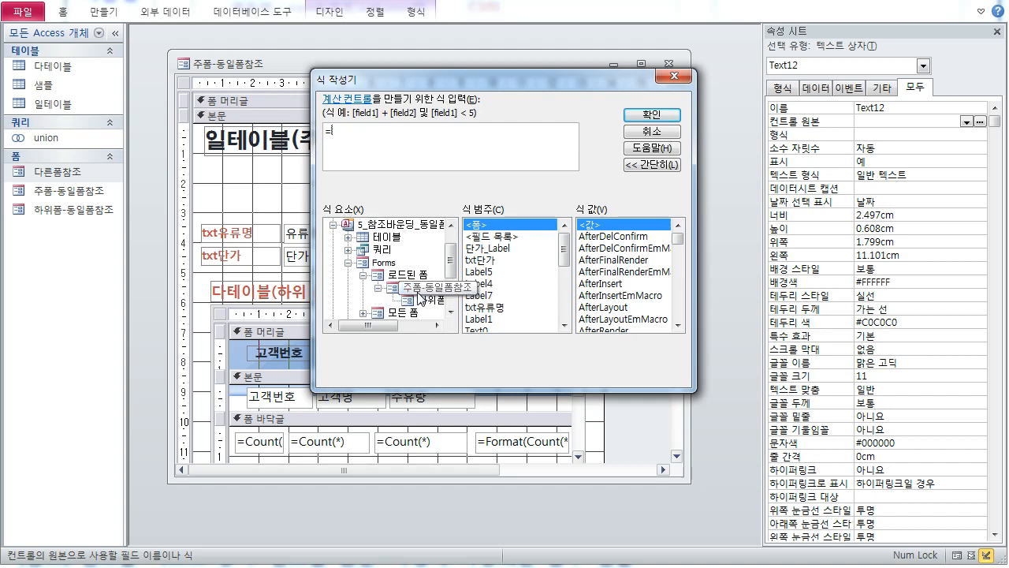
left_click(431, 303)
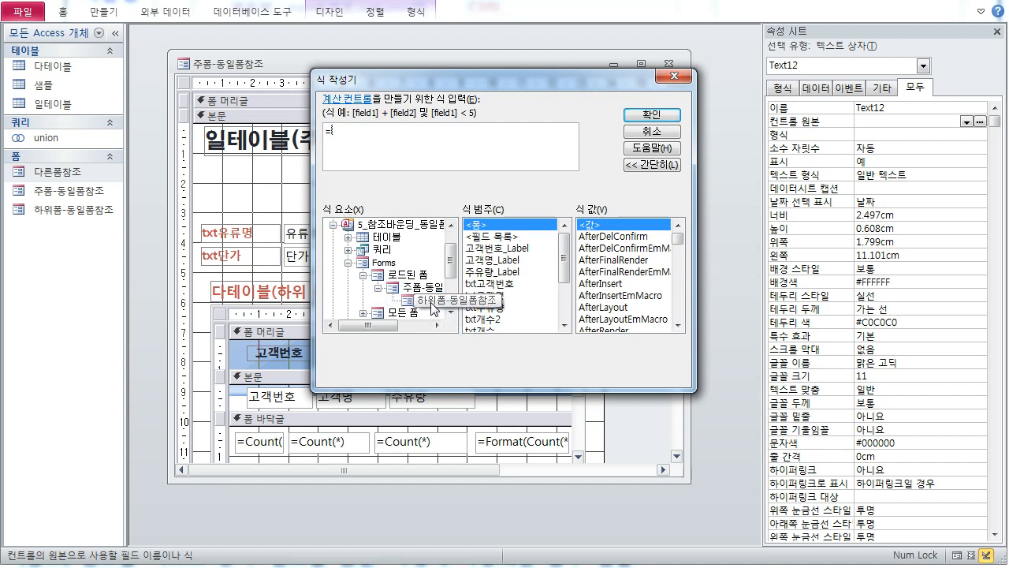
left_click(503, 328)
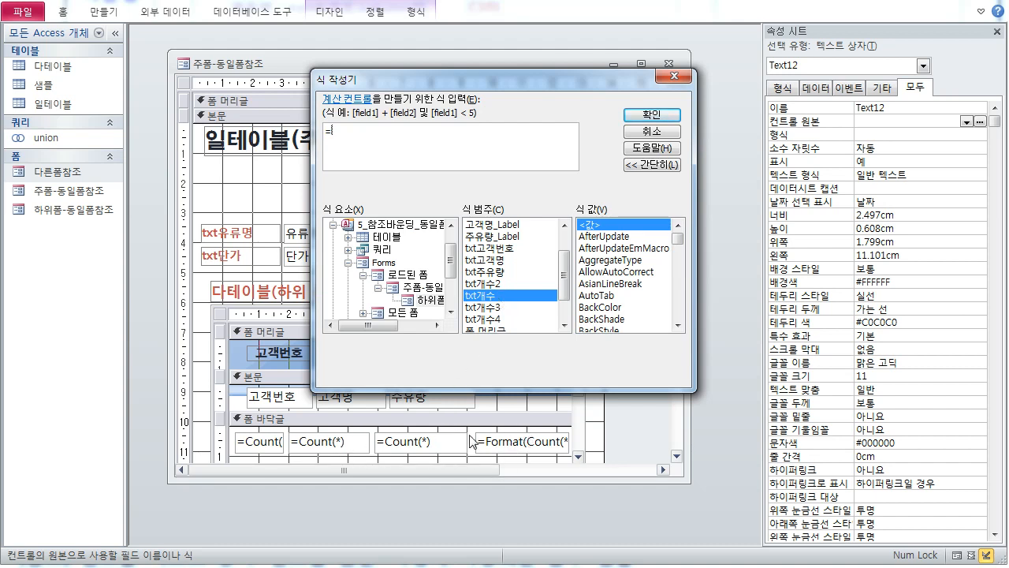
double_click(503, 299)
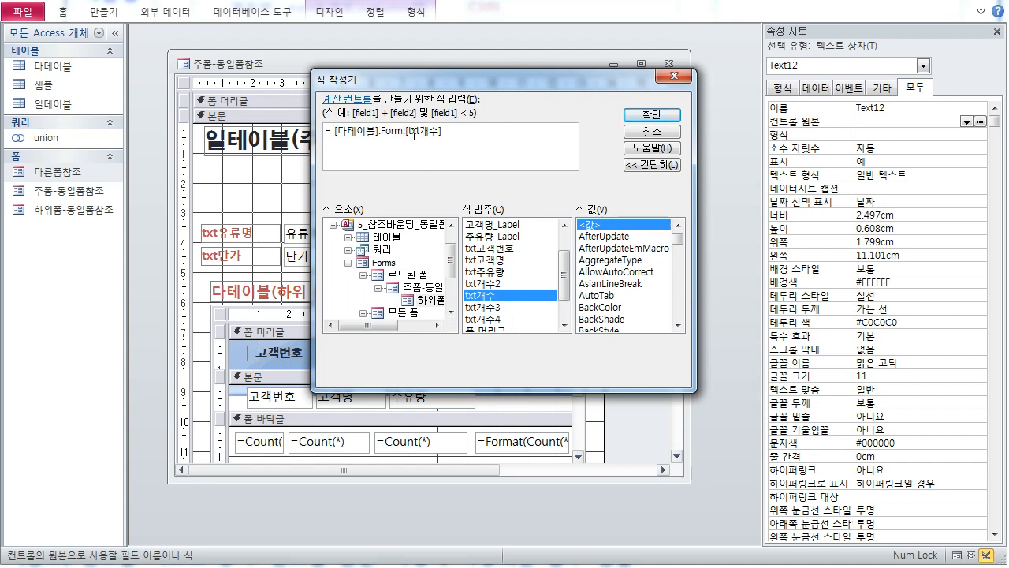
Append *1000 to the txt개수 subform reference and apply the expression as the text box's control source
left_click_drag(337, 131, 487, 130)
left_click(487, 138)
type("*1000")
left_click(642, 116)
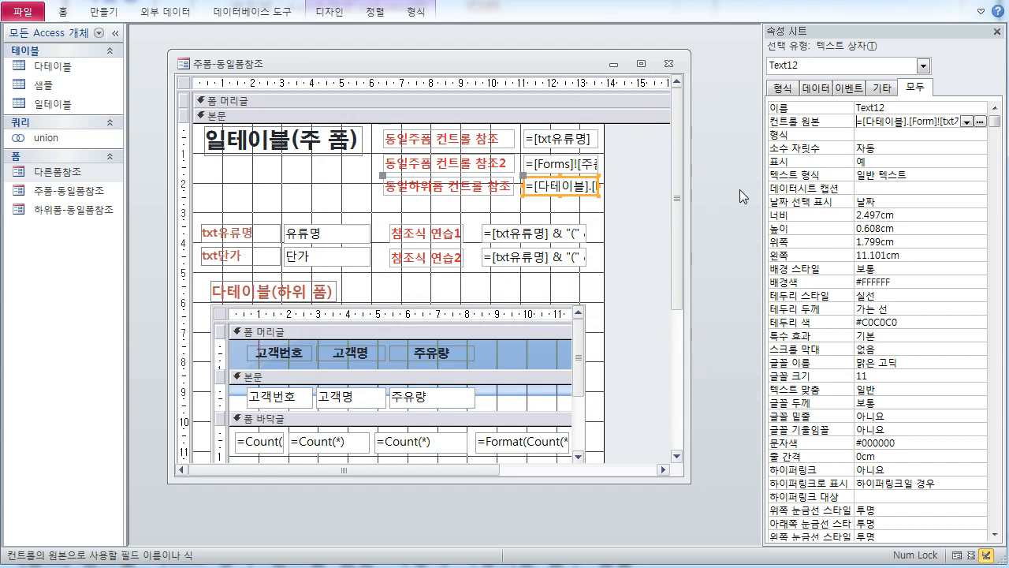
key("Return")
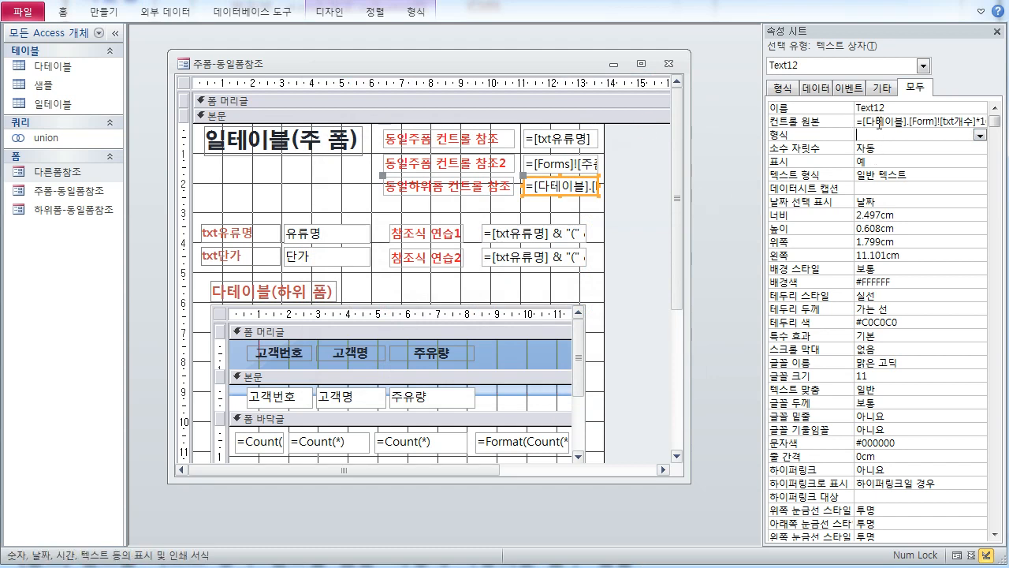
Check the text box beside 동일하위폼 컨트롤 참조 in form view and return the form to design view
right_click(372, 60)
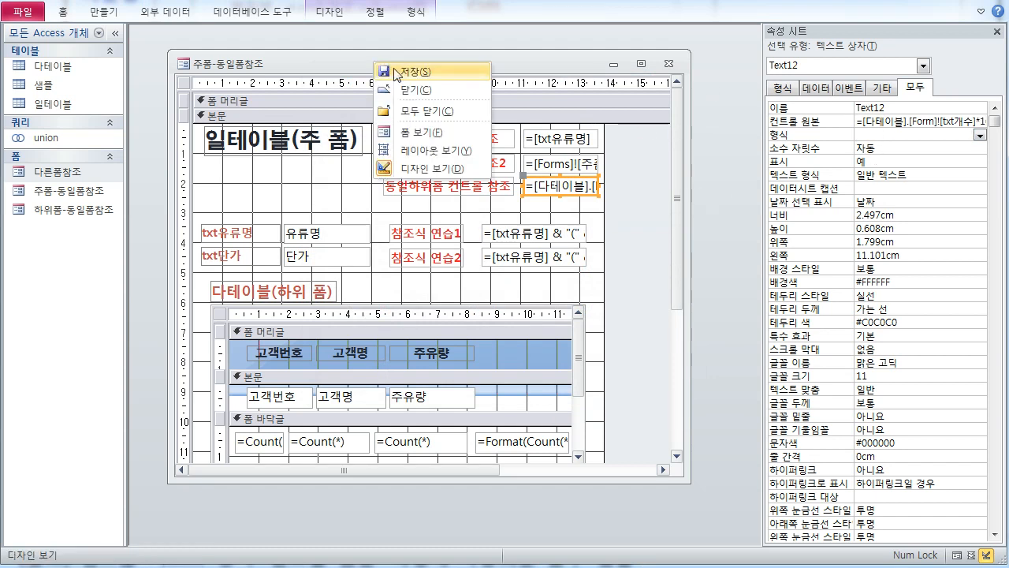
left_click(430, 130)
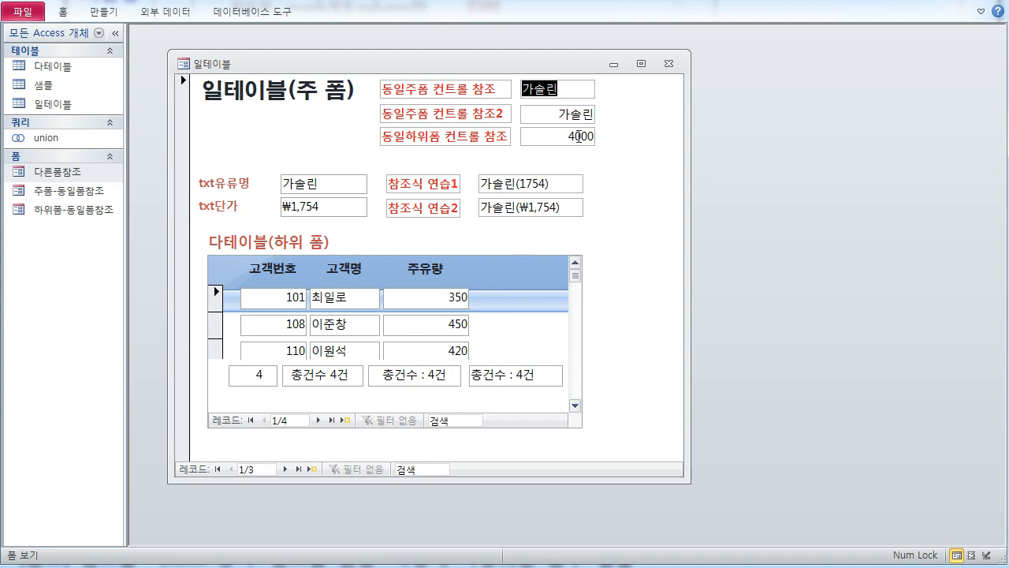
right_click(443, 64)
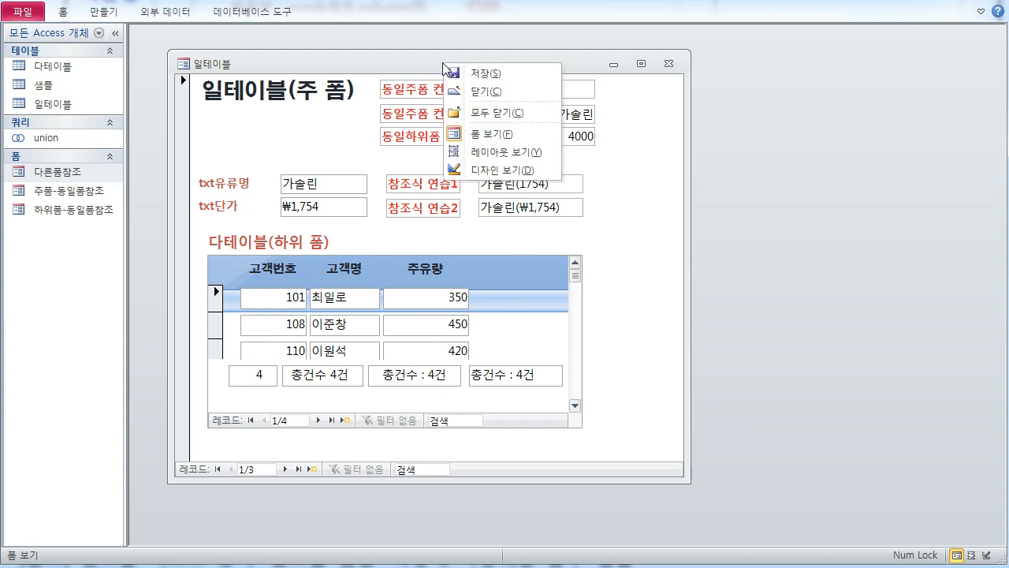
left_click(510, 170)
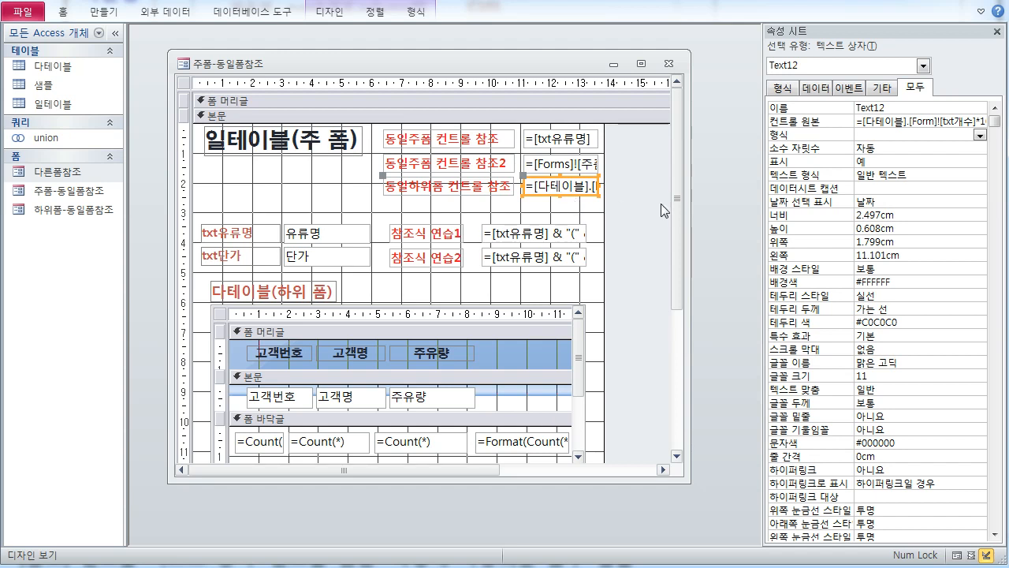
Inspect the enlarged control source of the same text box, highlighting its [다테이블].[Form]![txt개수] part
left_click(875, 127)
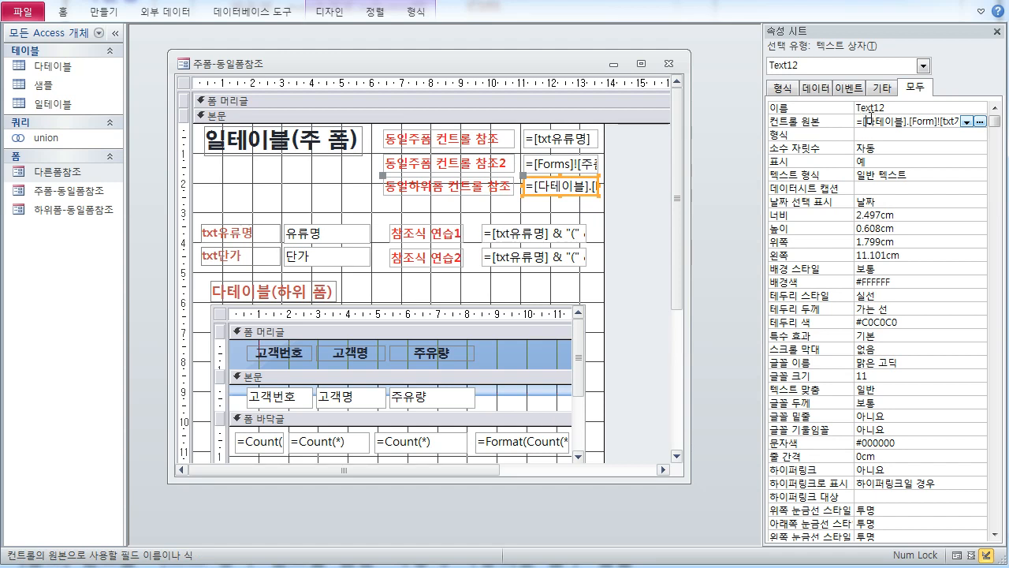
key("shift+F2")
left_click(499, 216)
left_click_drag(313, 150, 400, 148)
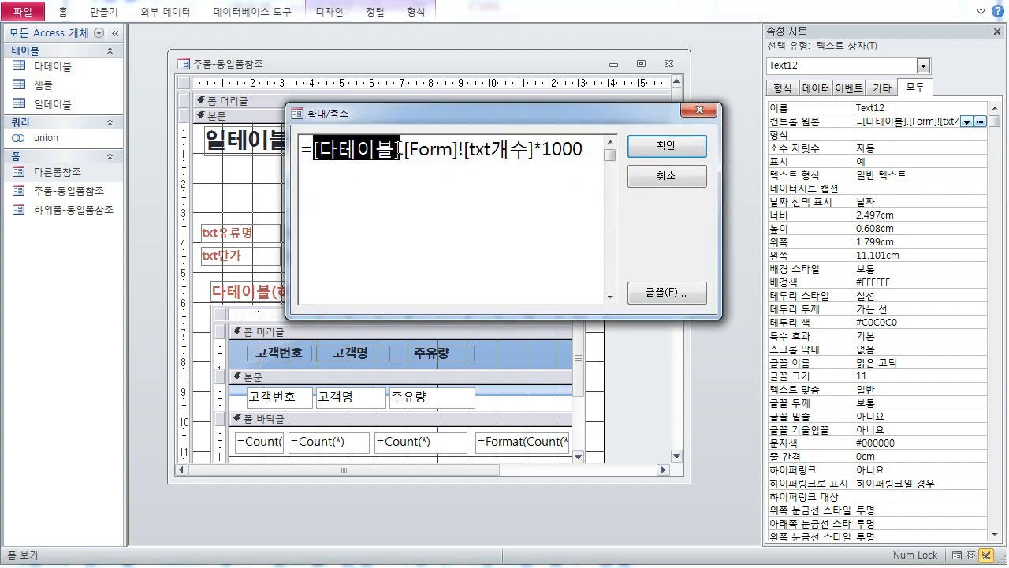
left_click_drag(402, 148, 314, 149)
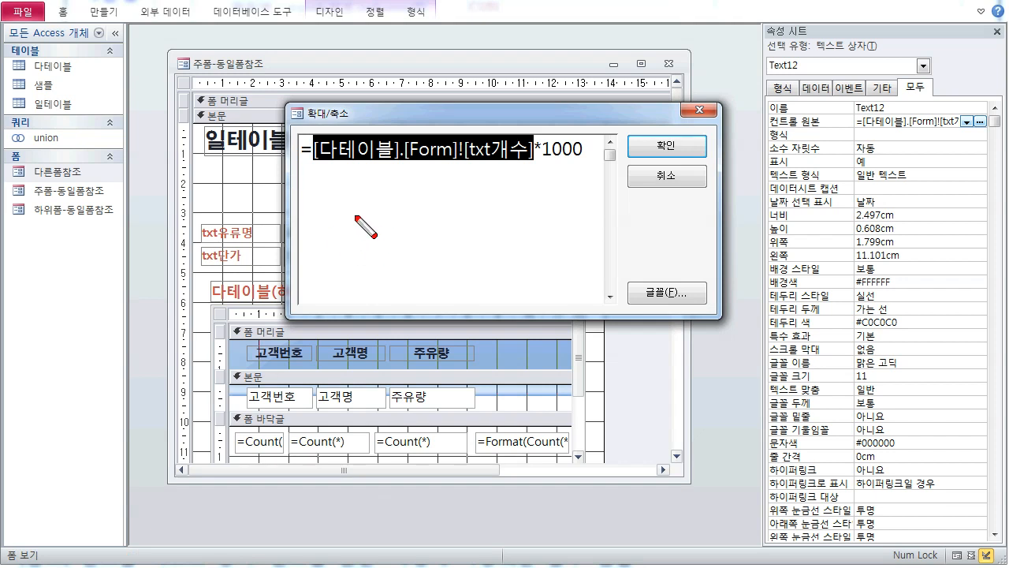
mouse_move(342, 205)
left_mouse_down()
mouse_move(360, 205)
mouse_move(358, 213)
left_mouse_up()
left_click_drag(351, 213, 350, 216)
mouse_move(343, 217)
left_mouse_down()
mouse_move(358, 215)
mouse_move(352, 221)
left_mouse_up()
left_click_drag(360, 209, 418, 214)
left_click_drag(411, 215, 420, 218)
left_click_drag(406, 221, 434, 213)
mouse_move(432, 221)
left_mouse_down()
mouse_move(584, 211)
mouse_move(589, 224)
mouse_move(640, 225)
mouse_move(654, 213)
mouse_move(672, 226)
left_mouse_up()
mouse_move(711, 209)
left_mouse_down()
mouse_move(690, 227)
mouse_move(742, 209)
left_mouse_up()
left_click_drag(716, 233, 736, 232)
left_click_drag(463, 236, 677, 235)
left_click_drag(490, 239, 474, 257)
left_click_drag(474, 256, 487, 250)
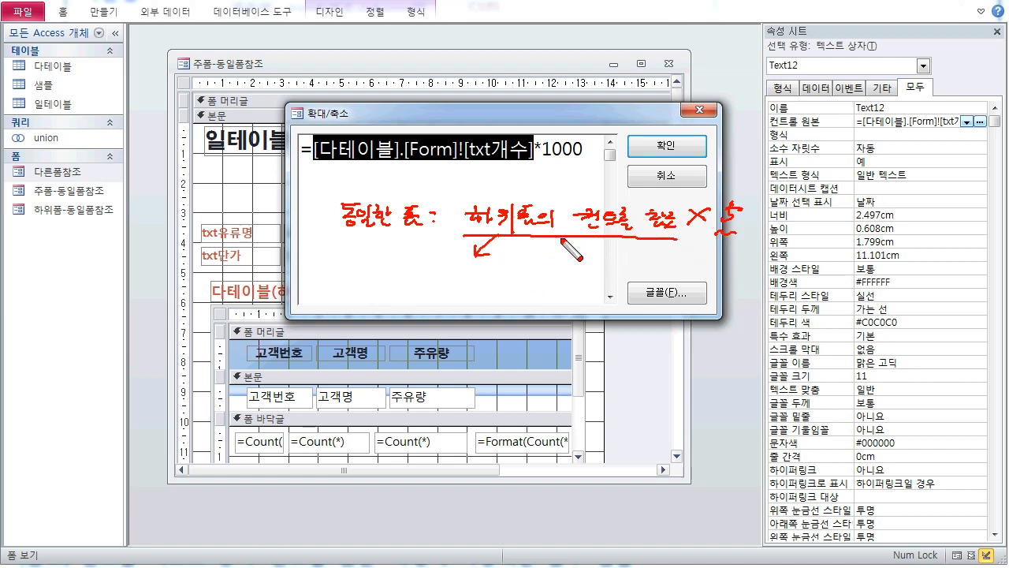
left_click_drag(419, 276, 427, 275)
left_click_drag(418, 281, 527, 297)
left_click_drag(447, 298, 490, 303)
mouse_move(544, 285)
left_mouse_down()
mouse_move(555, 298)
mouse_move(544, 298)
mouse_move(566, 300)
left_mouse_up()
mouse_move(447, 300)
left_mouse_down()
mouse_move(448, 263)
mouse_move(523, 298)
mouse_move(403, 309)
mouse_move(406, 339)
mouse_move(423, 306)
mouse_move(431, 313)
mouse_move(390, 307)
mouse_move(460, 328)
left_mouse_up()
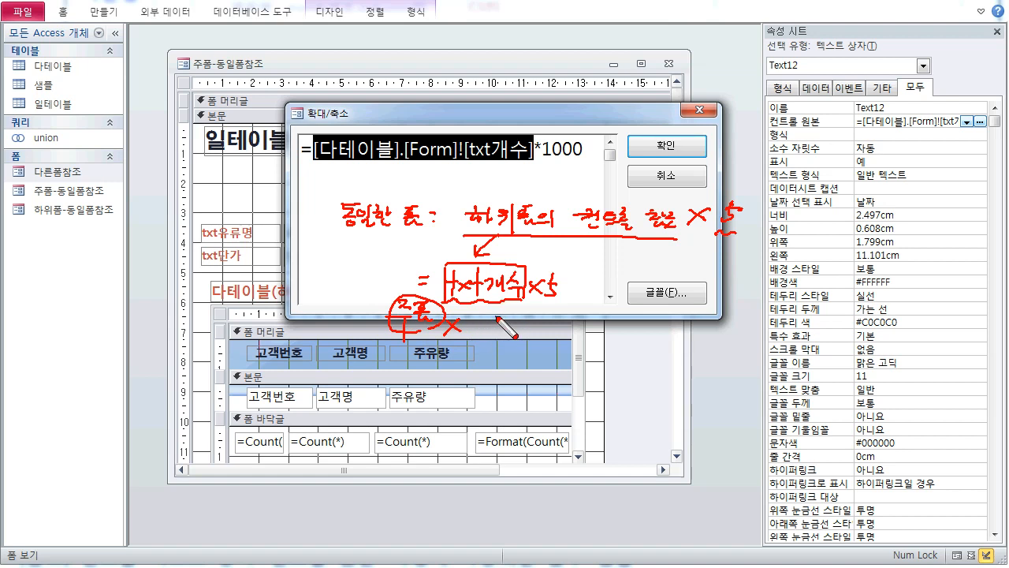
left_click_drag(315, 162, 462, 164)
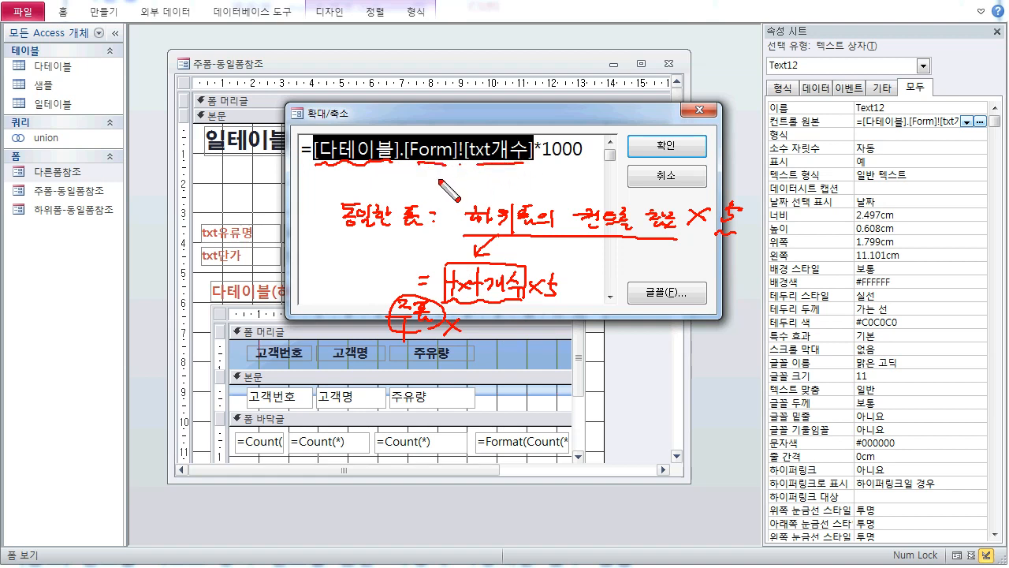
left_click_drag(409, 175, 420, 187)
left_click_drag(419, 174, 410, 186)
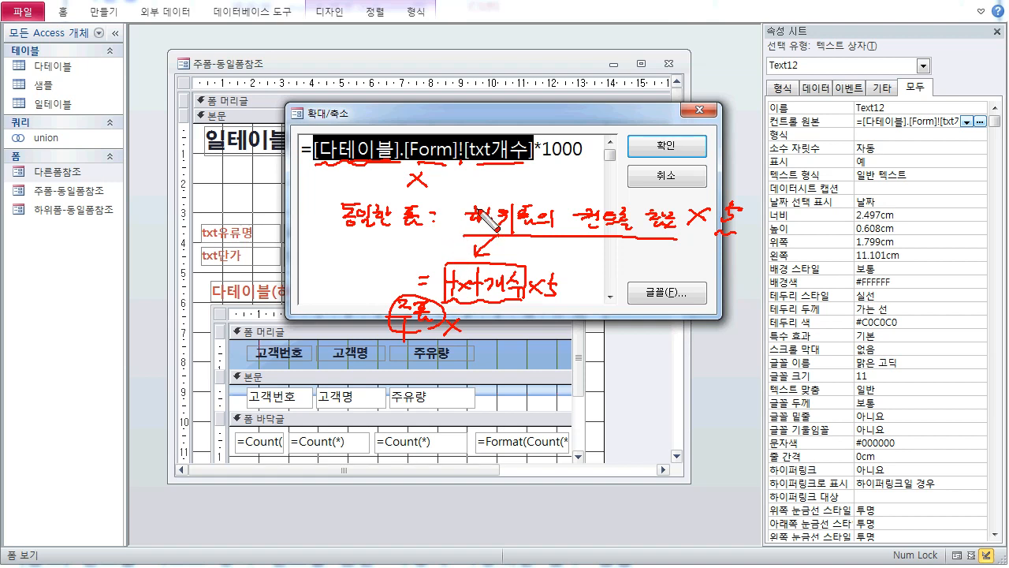
key("Escape")
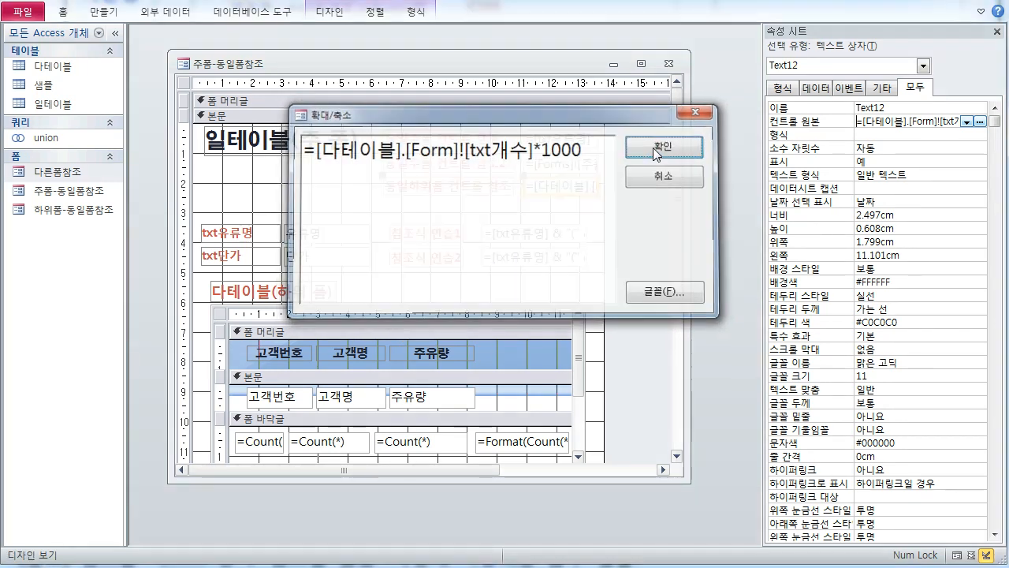
Close the enlarged expression and the property sheet, then narrow the 주폼-동일폼참조 window and move it to the right side of the workspace
left_click(653, 147)
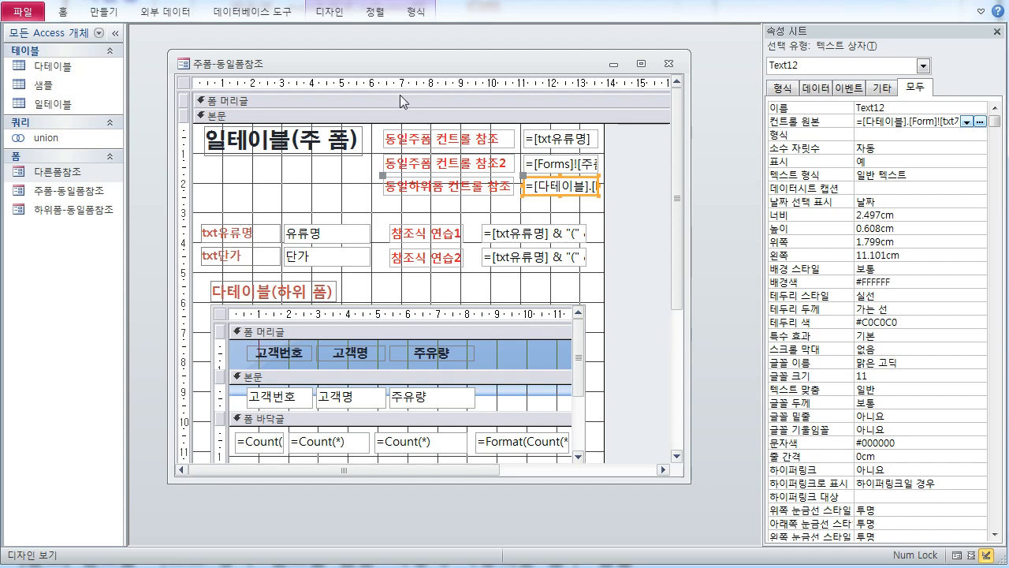
left_click_drag(385, 70, 388, 85)
left_click(88, 176)
left_click(997, 32)
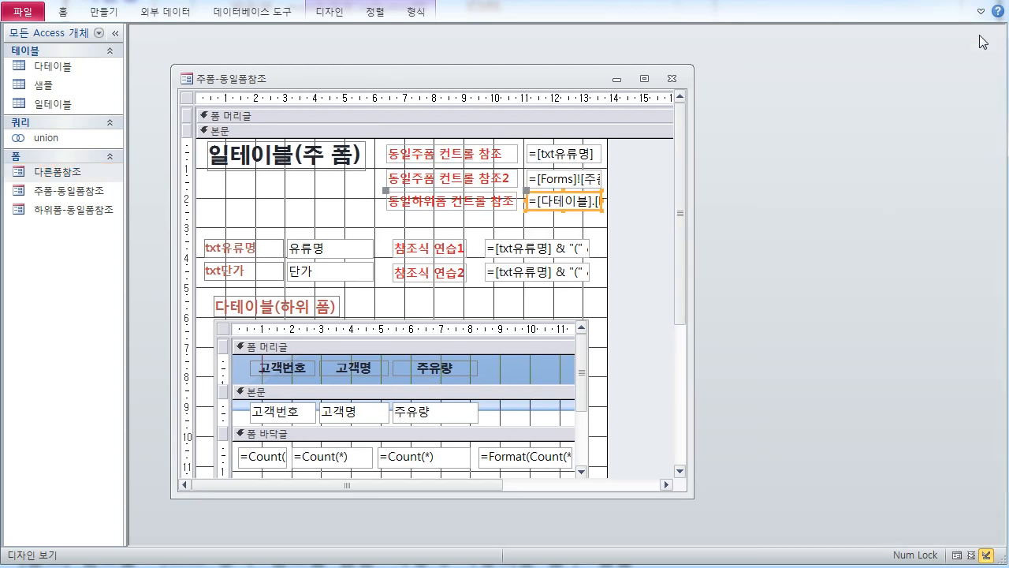
left_click_drag(499, 79, 784, 76)
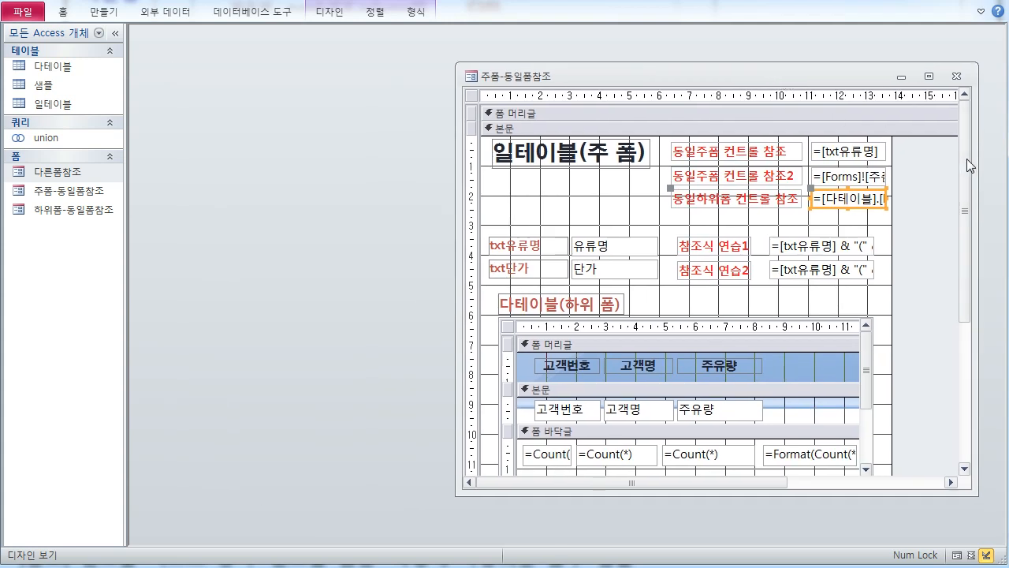
left_click_drag(974, 163, 937, 163)
left_click_drag(770, 85, 825, 85)
Open the 다른폼참조 form and arrange its window side by side with the 주폼-동일폼참조 window
left_click(91, 174)
double_click(91, 174)
left_click_drag(454, 132, 533, 132)
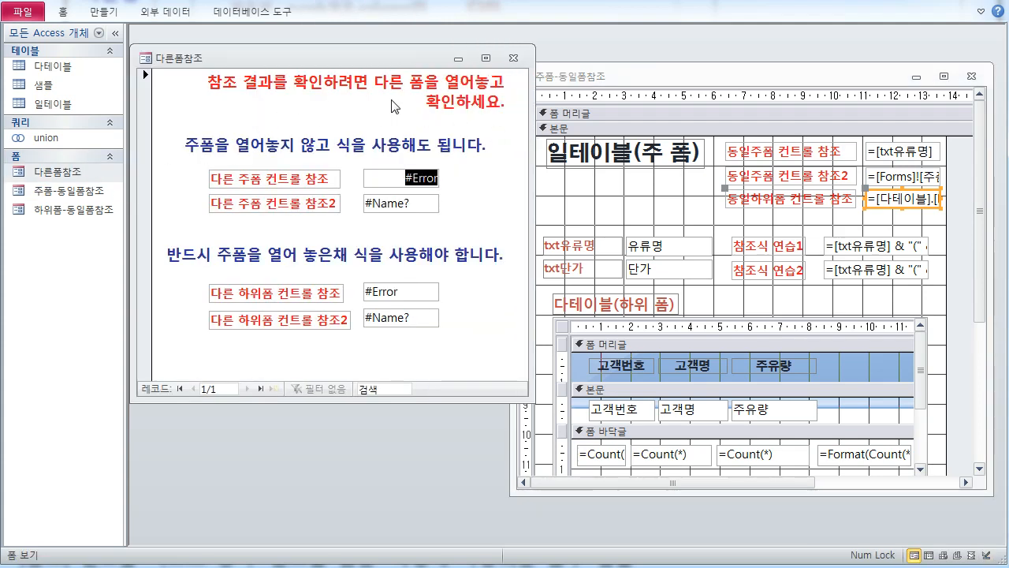
left_click_drag(320, 55, 309, 82)
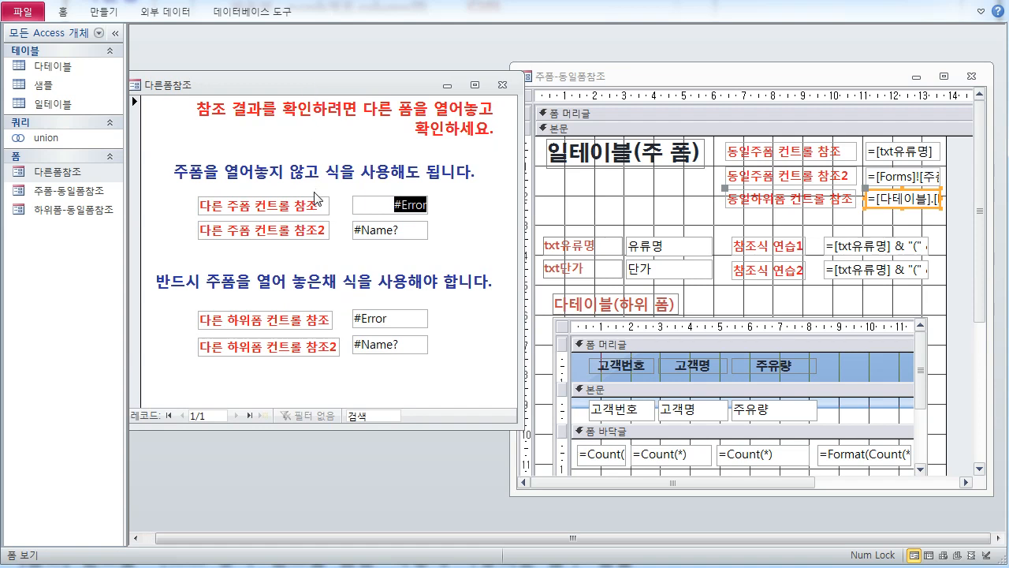
left_click_drag(579, 82, 593, 83)
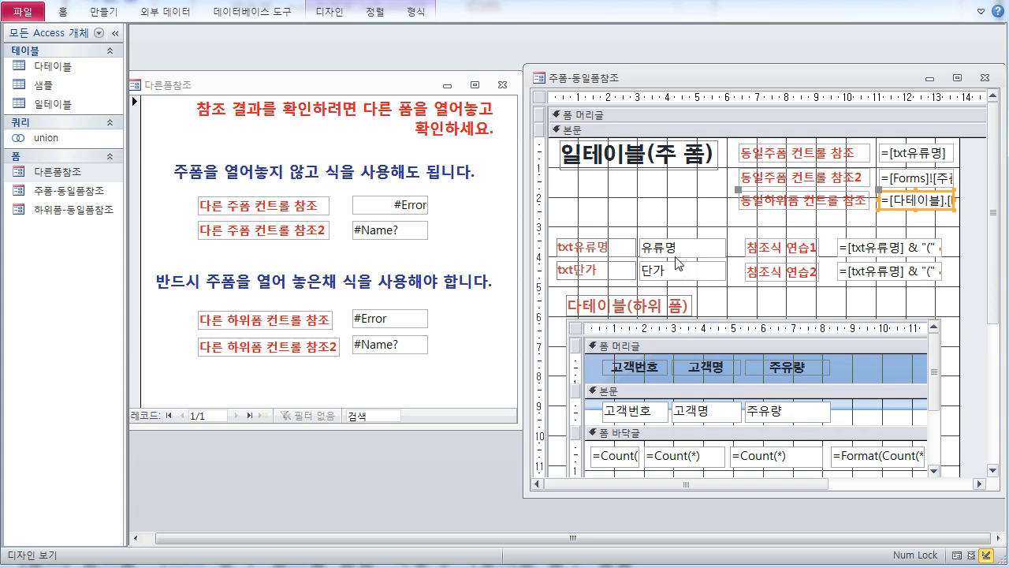
Compare the reference text boxes of the 다른폼참조 form in form view and design view, leaving it in design view
left_click(413, 204)
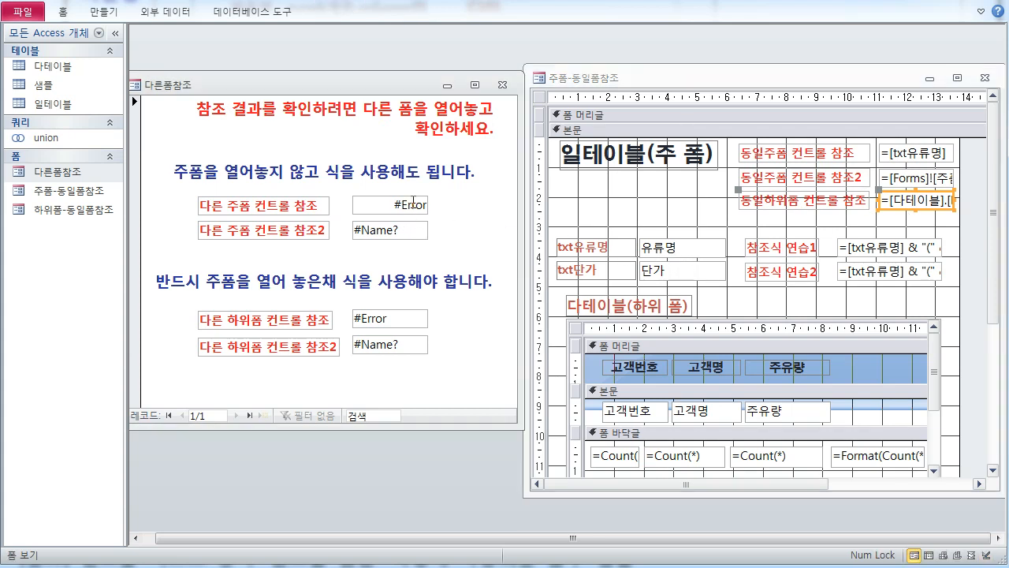
right_click(353, 87)
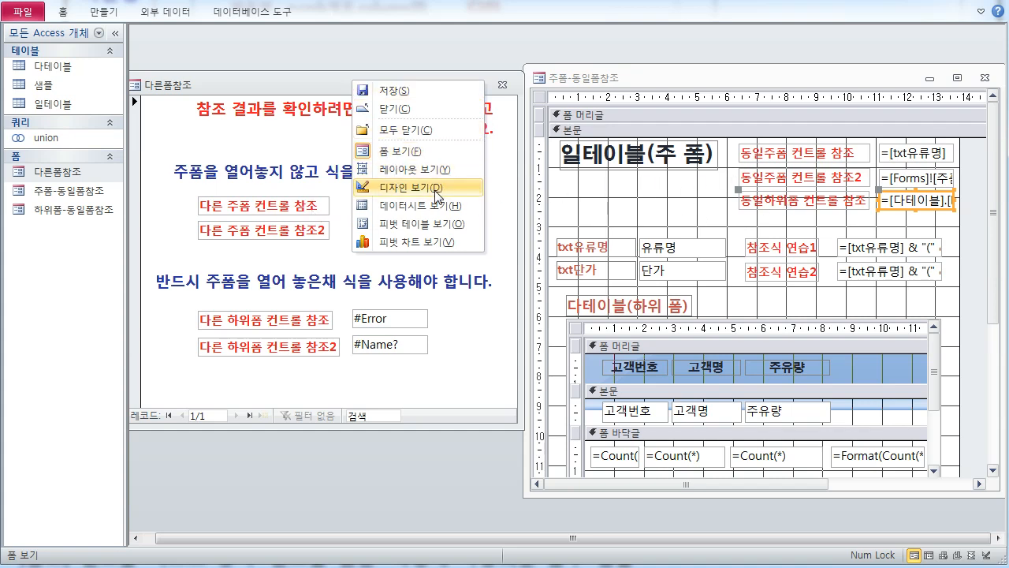
left_click(406, 187)
right_click(353, 93)
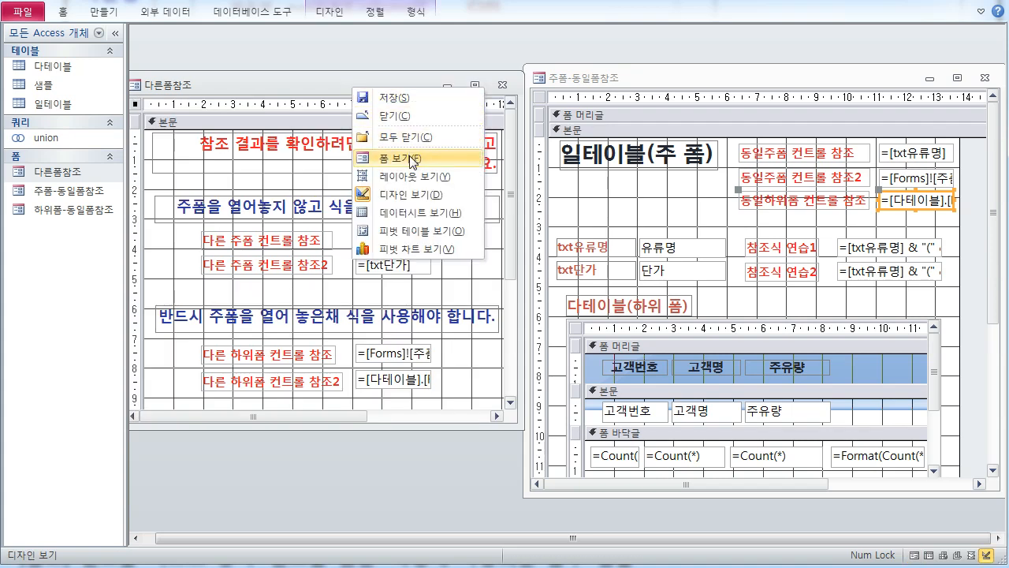
left_click(413, 159)
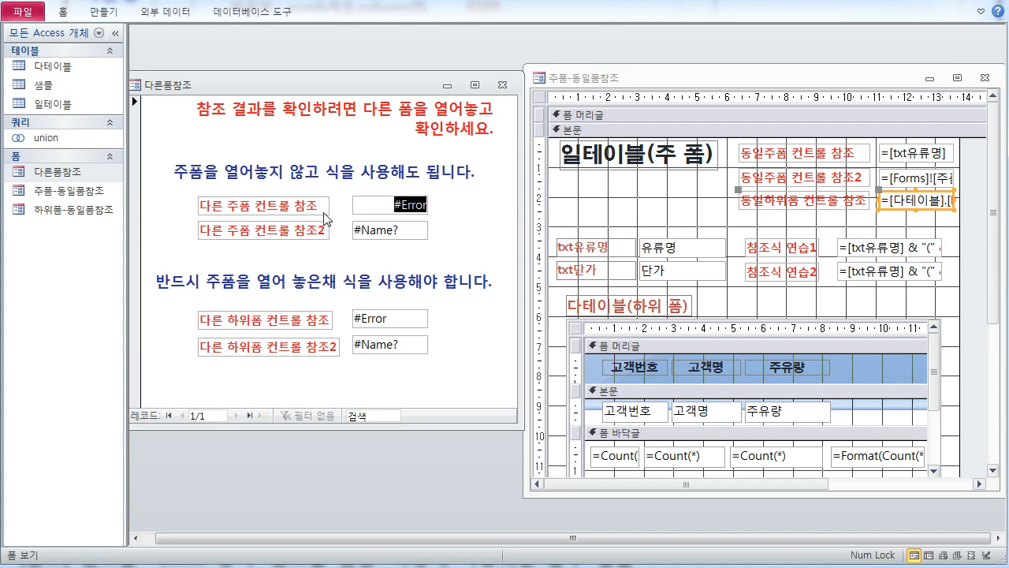
left_click(386, 203)
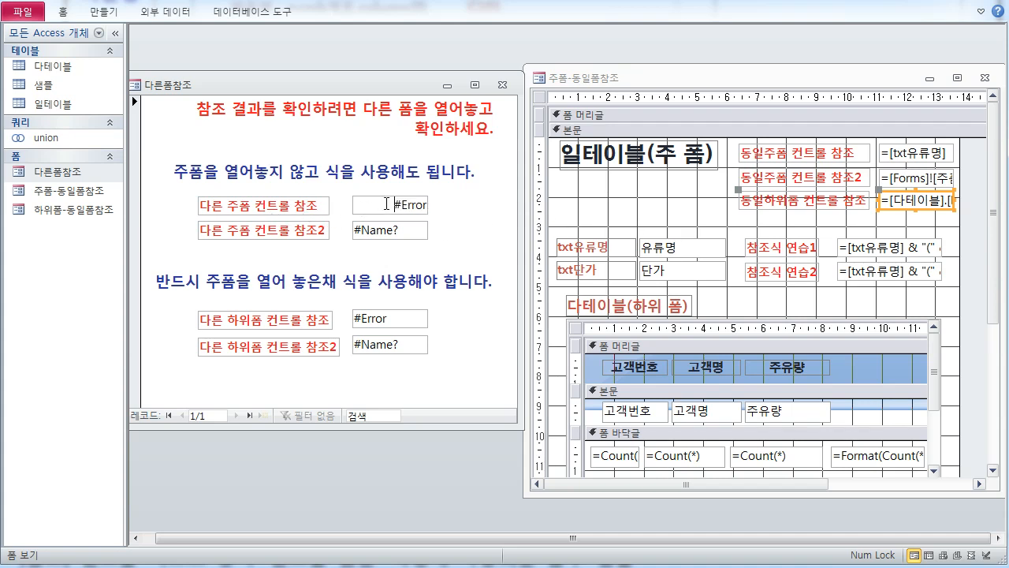
right_click(365, 88)
left_click(410, 190)
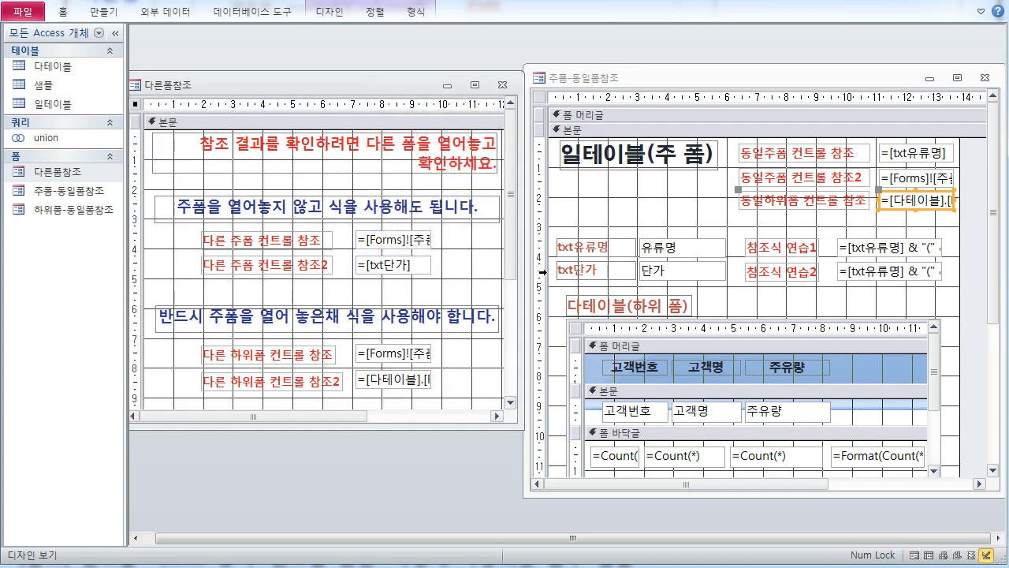
Collapse the navigation pane and open the properties of the 다른폼참조 text box beside 다른 주폼 컨트롤 참조
left_click(417, 245)
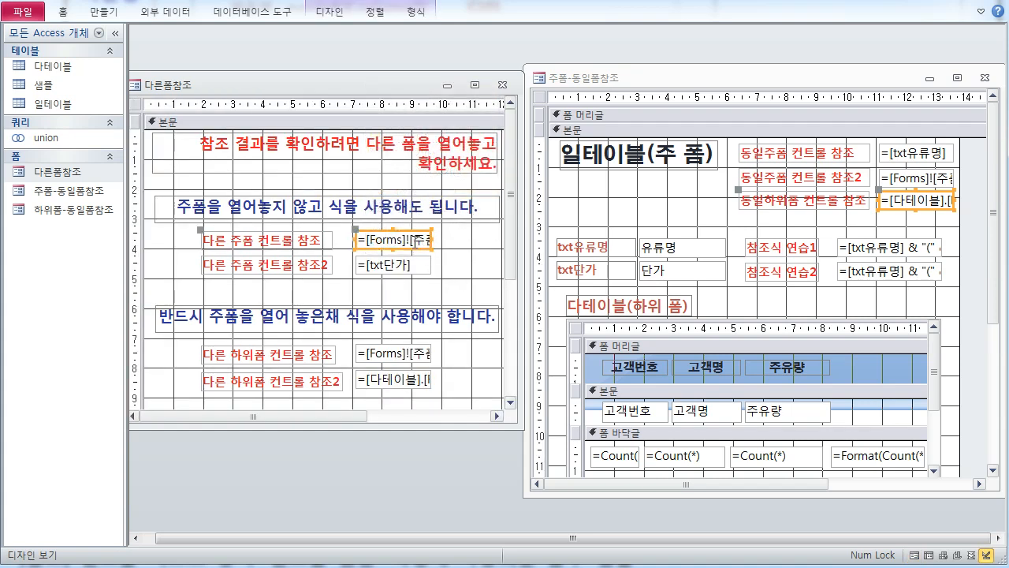
right_click(375, 88)
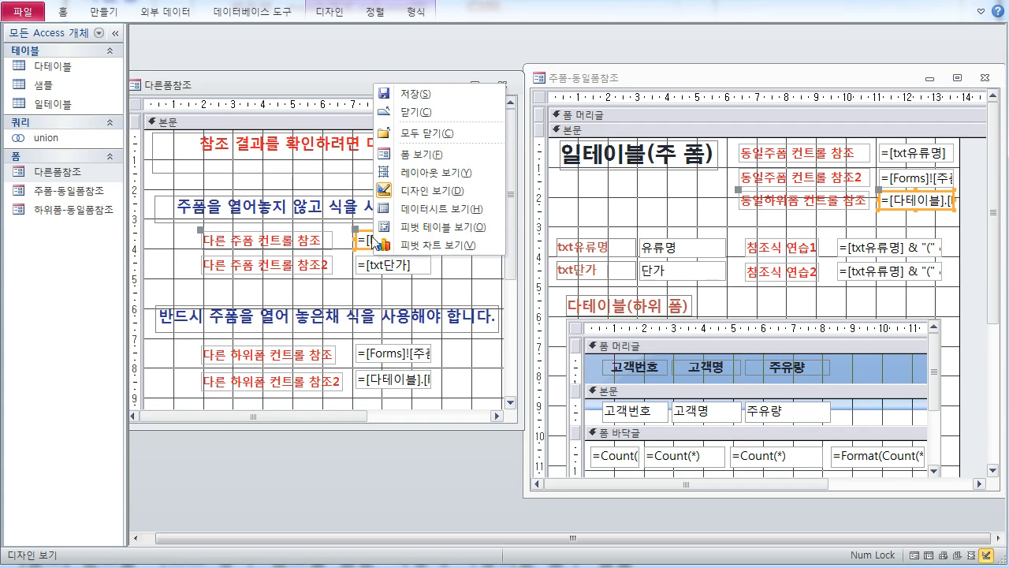
left_click(368, 239)
left_click(116, 33)
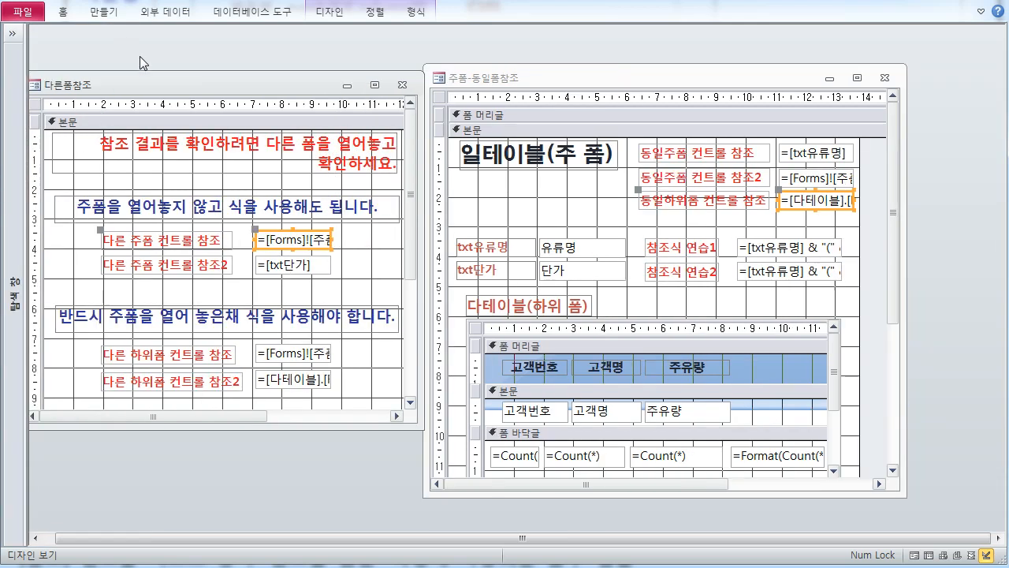
double_click(287, 236)
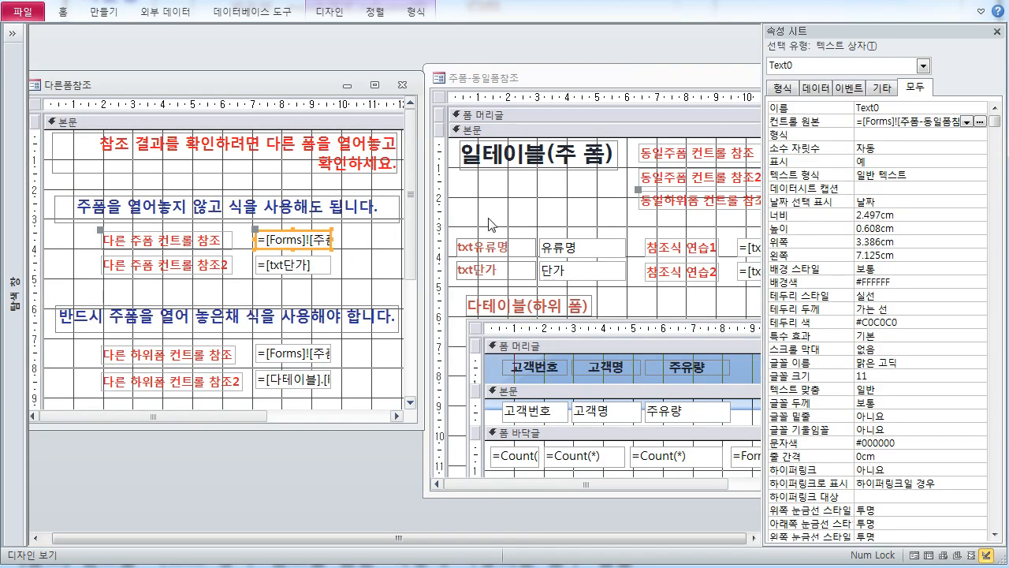
Inspect the enlarged control source of the 다른 주폼 컨트롤 참조 text box, keeping the enlarged expression clear of both form layouts
left_click(887, 125)
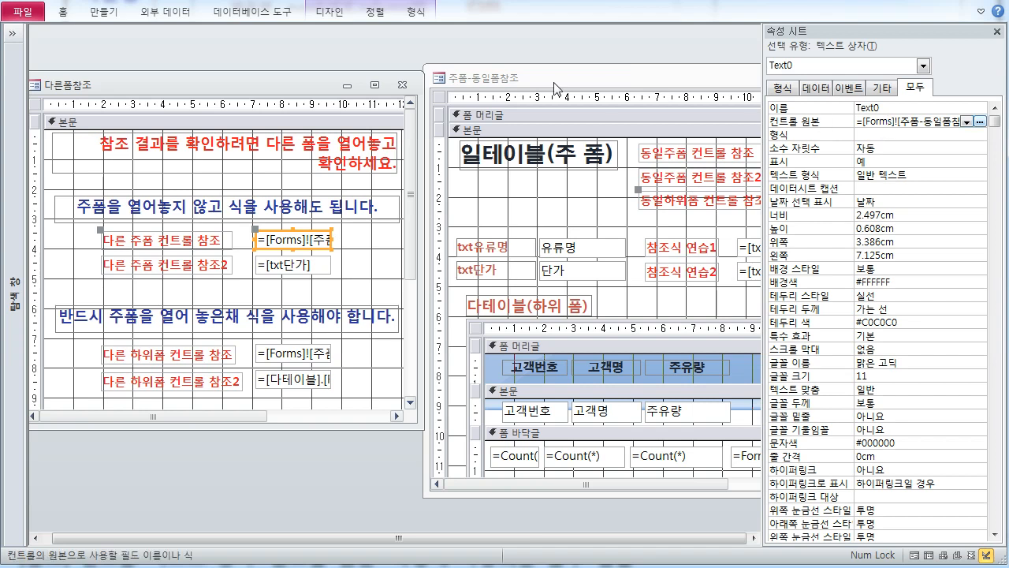
left_click(898, 135)
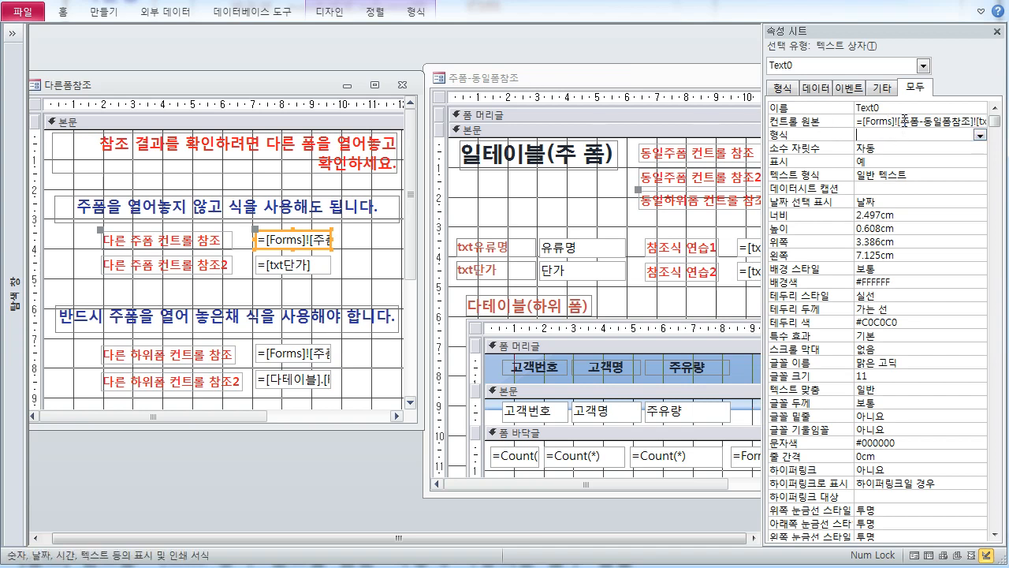
left_click_drag(901, 122, 985, 122)
left_click(940, 126)
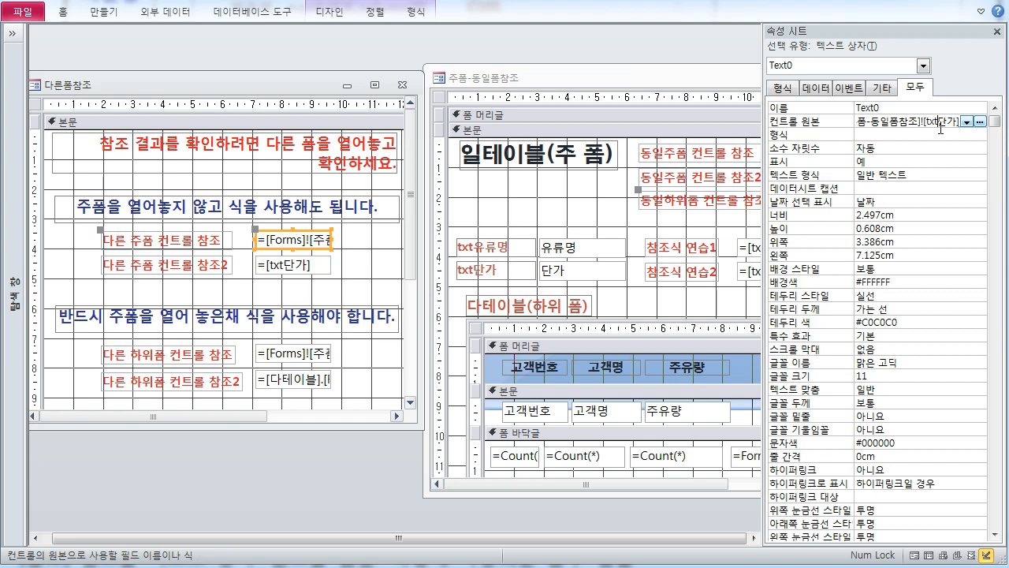
key("shift+F2")
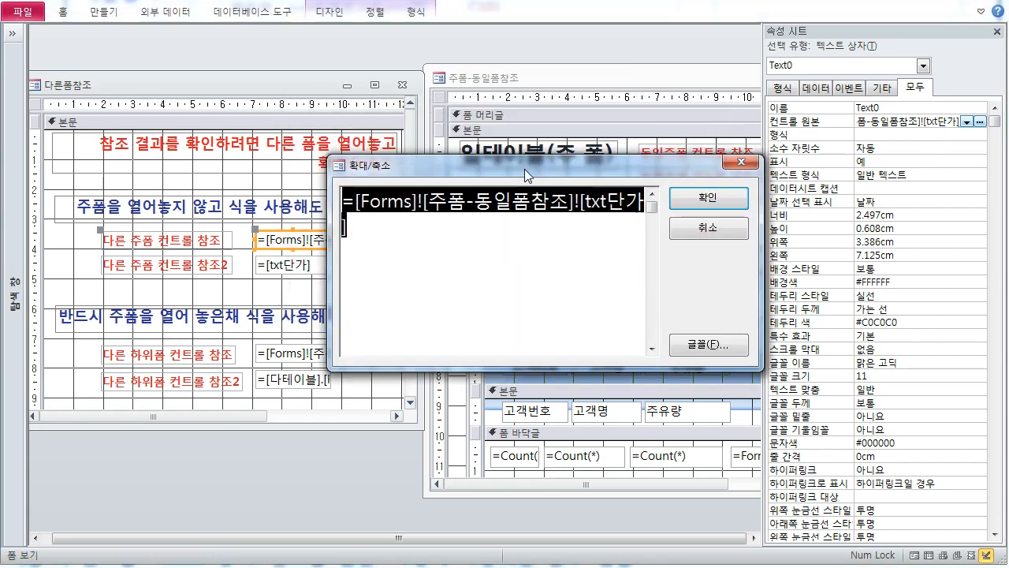
left_click_drag(489, 113, 659, 276)
left_click(649, 351)
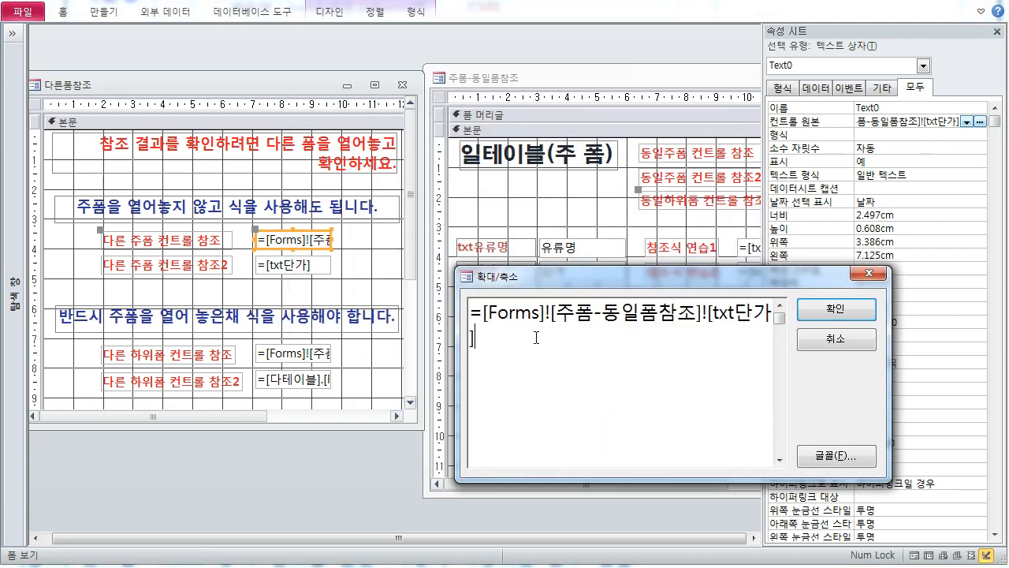
left_click_drag(622, 276, 628, 321)
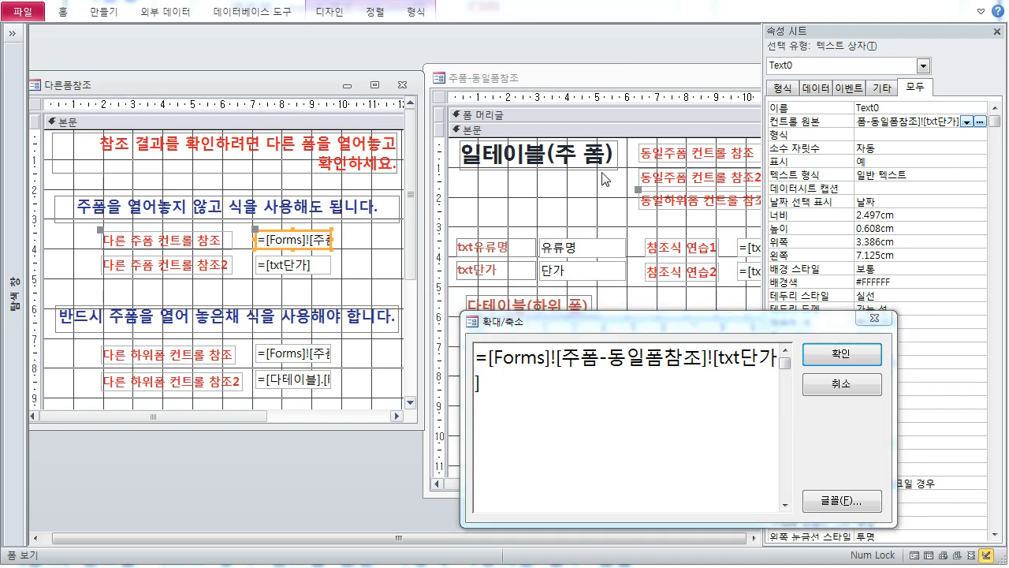
left_click(838, 362)
Widen the text boxes beside 다른 주폼 컨트롤 참조 and 다른 주폼 컨트롤 참조2 together to about 4.4 cm
left_click(322, 268)
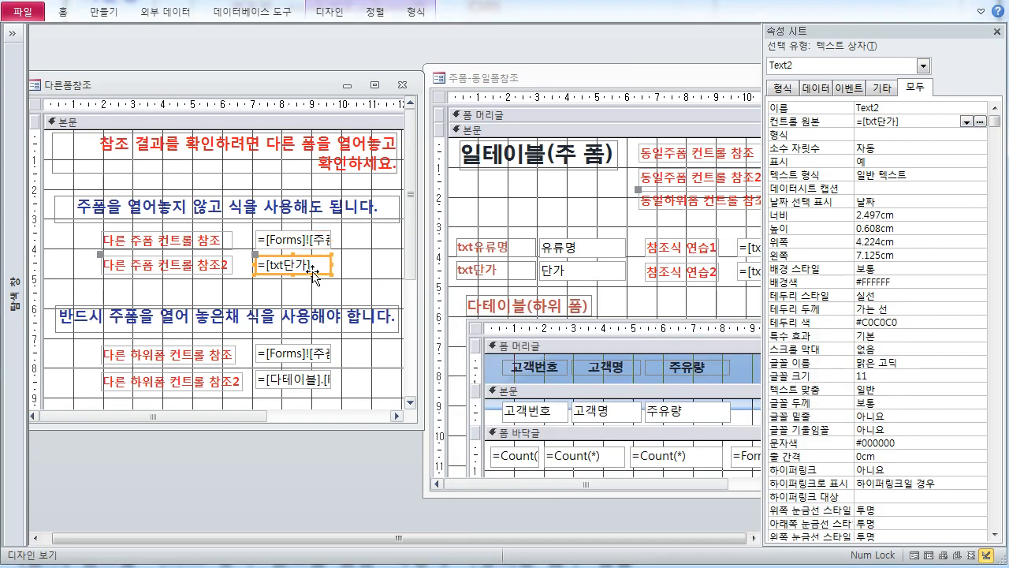
left_click(558, 75)
right_click(559, 75)
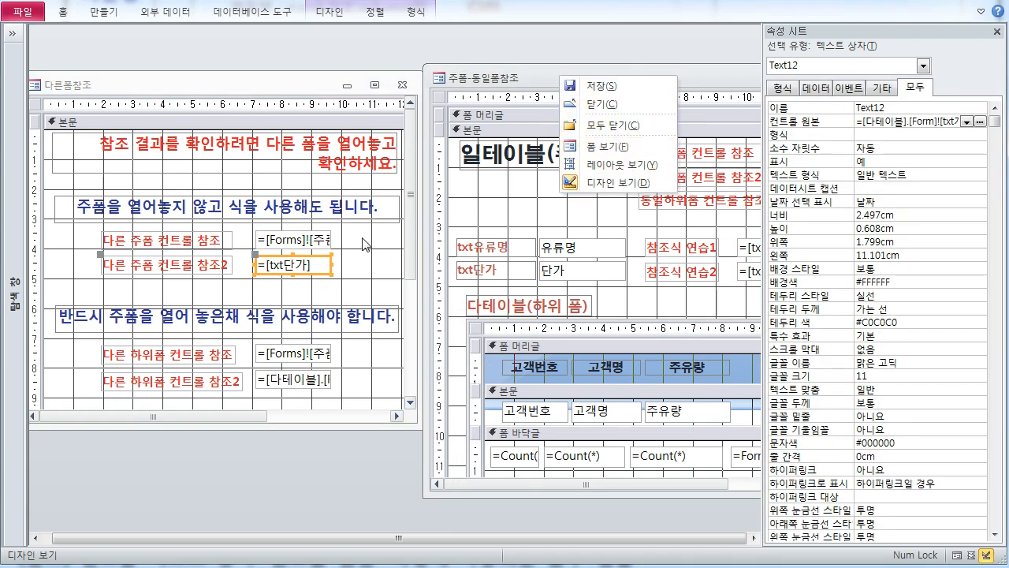
left_click(349, 243)
left_click(327, 241)
left_click(330, 270, "shift")
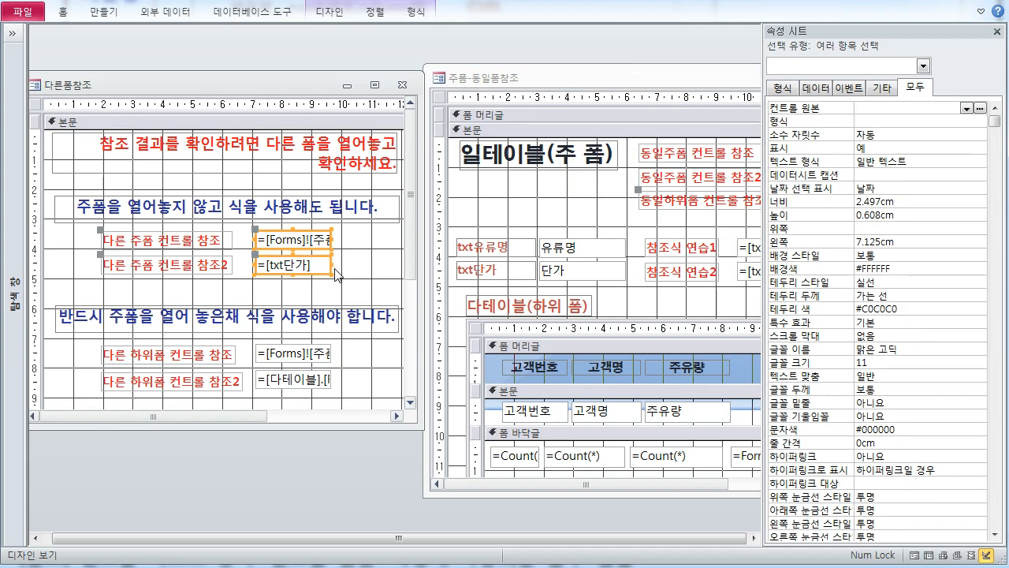
left_click_drag(332, 266, 388, 263)
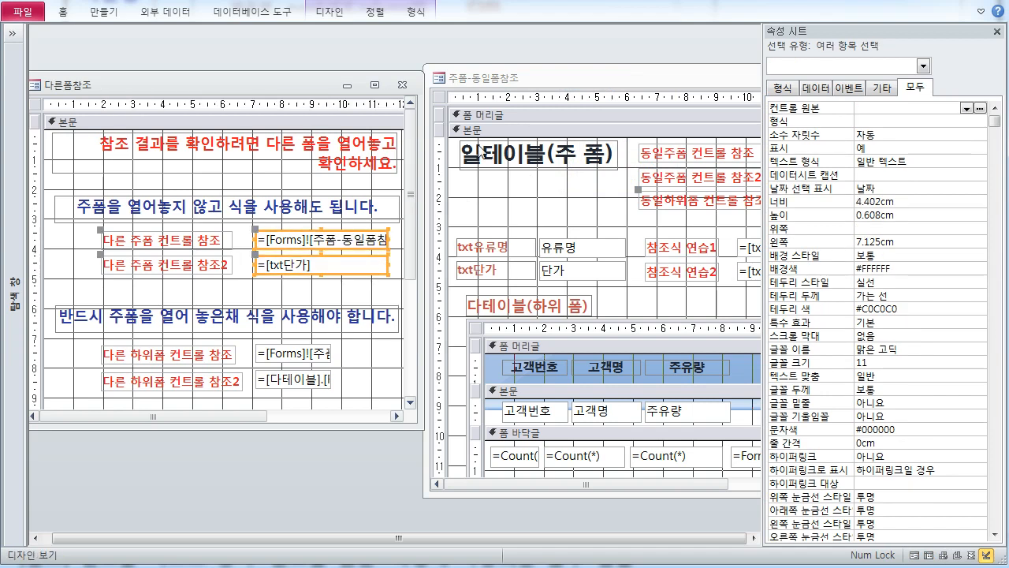
Switch the 주폼-동일폼참조 and 다른폼참조 forms to form view and highlight the value beside 다른 주폼 컨트롤 참조
right_click(509, 87)
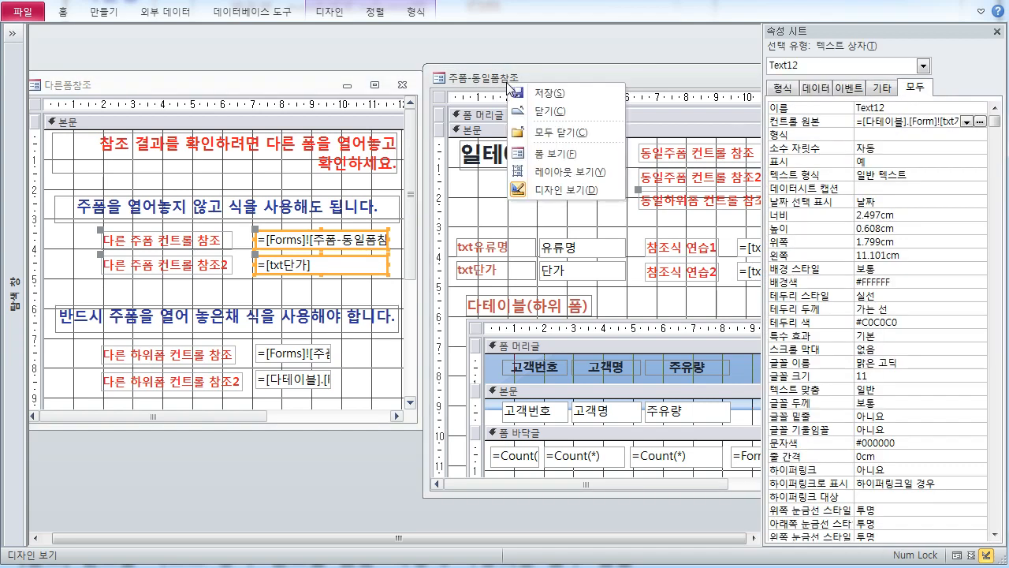
left_click(532, 154)
right_click(301, 86)
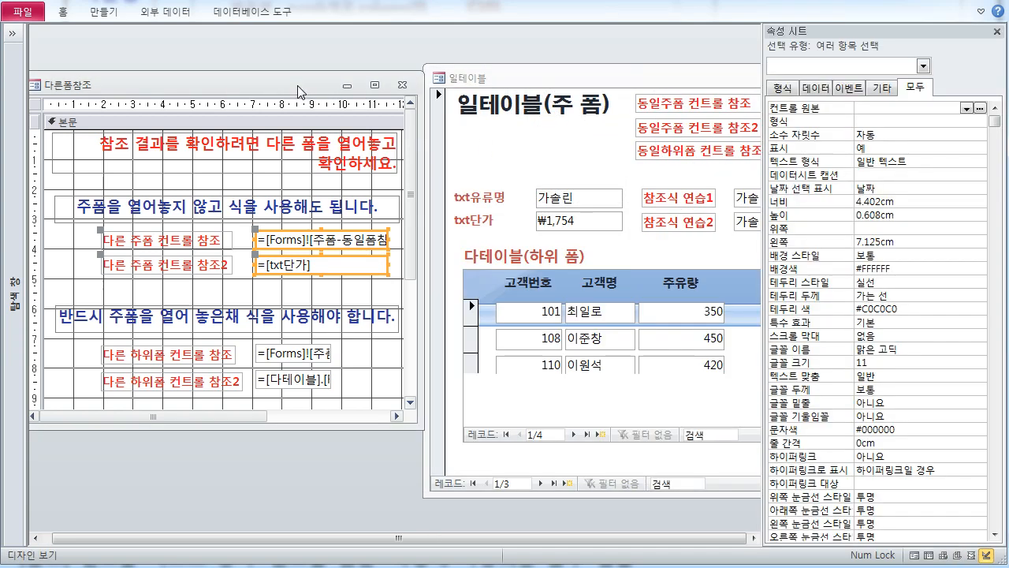
left_click(343, 157)
left_click(333, 207)
left_click_drag(333, 207, 392, 208)
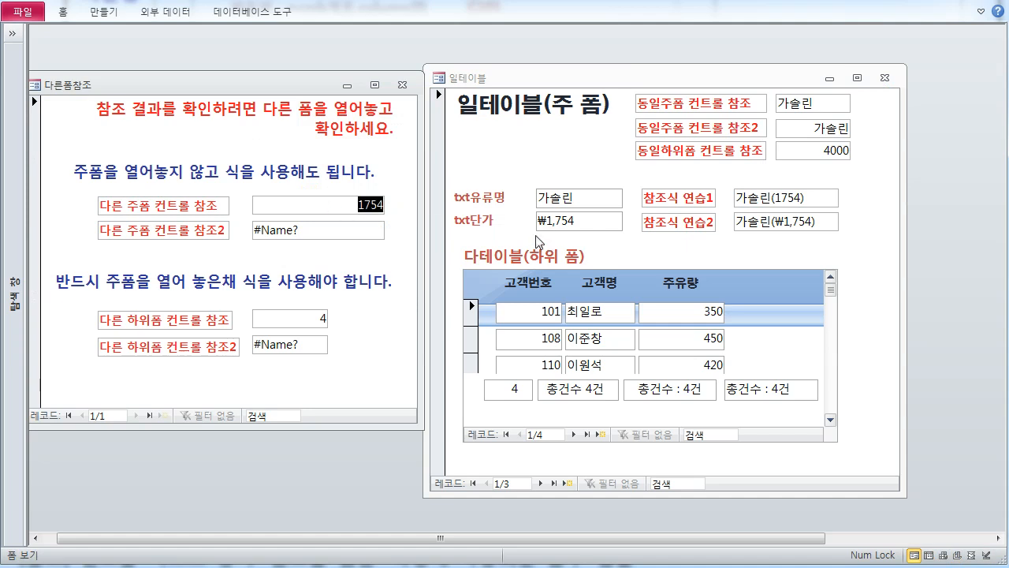
left_click(378, 205)
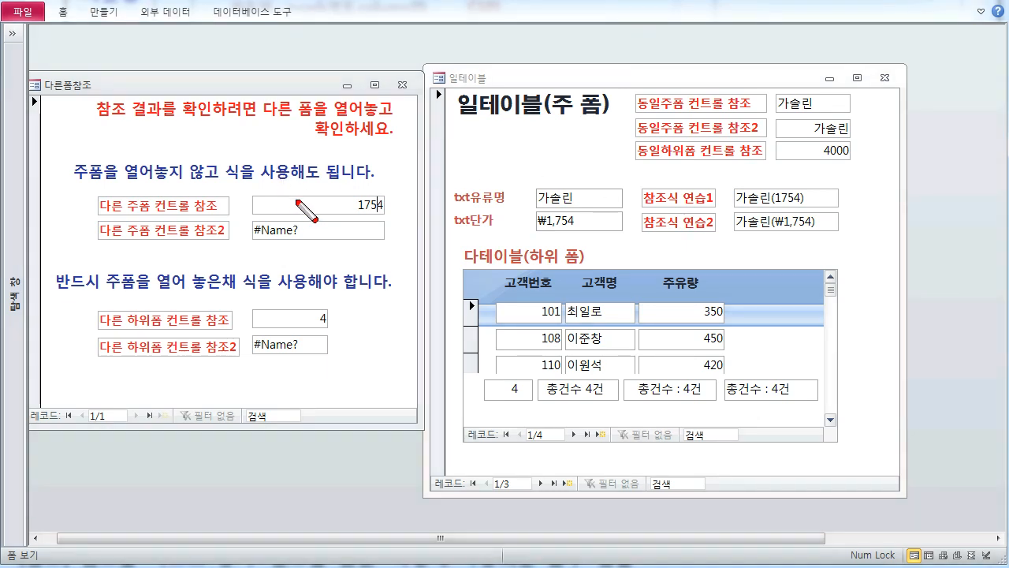
Annotate the 다른 주폼 컨트롤 참조2 box with =txt단가 as a same-form reference, circle the value above it, and clear the ink
mouse_move(255, 252)
left_mouse_down()
mouse_move(357, 251)
mouse_move(364, 261)
mouse_move(373, 237)
mouse_move(364, 259)
left_mouse_up()
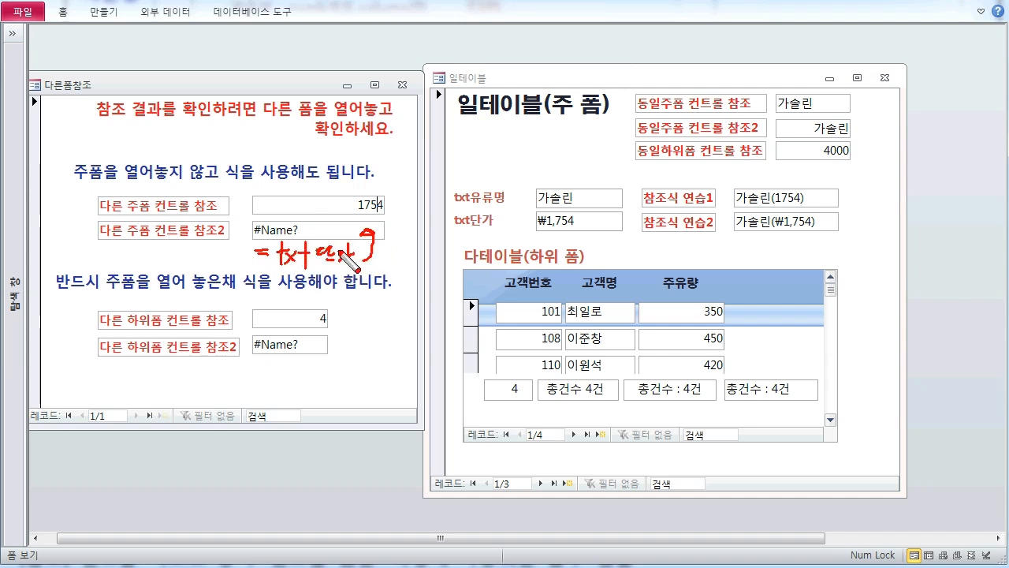
mouse_move(276, 266)
left_mouse_down()
mouse_move(351, 268)
mouse_move(220, 250)
left_mouse_up()
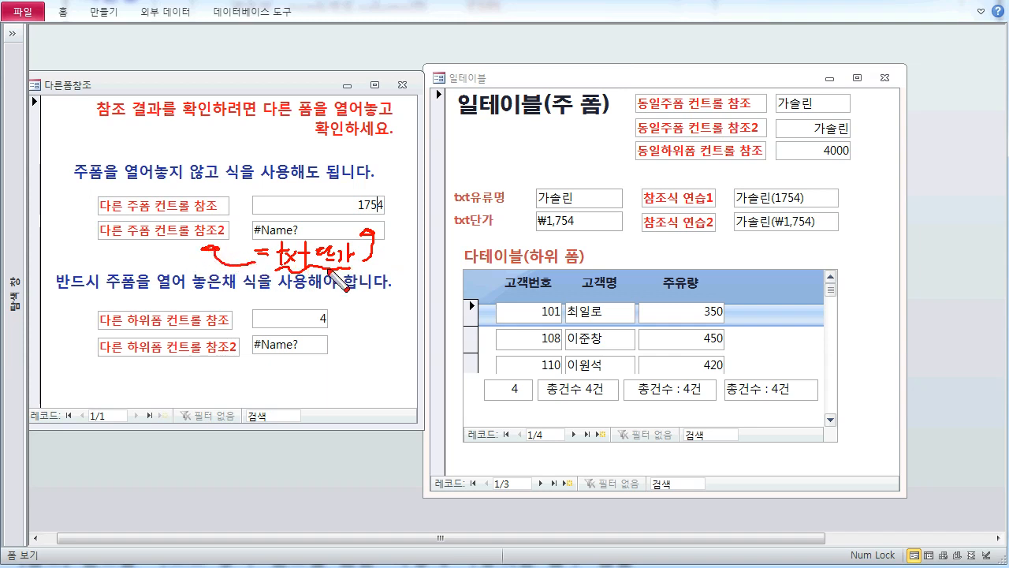
mouse_move(179, 261)
left_mouse_down()
mouse_move(146, 250)
mouse_move(141, 260)
mouse_move(180, 251)
mouse_move(220, 264)
left_mouse_up()
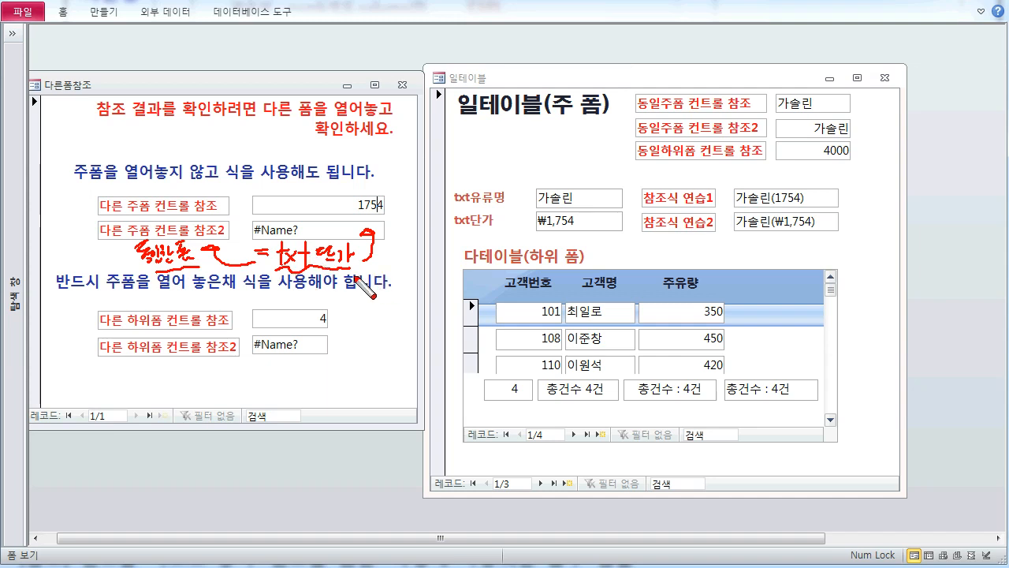
left_click_drag(362, 262, 363, 270)
mouse_move(384, 215)
left_mouse_down()
mouse_move(388, 199)
mouse_move(361, 211)
mouse_move(357, 191)
left_mouse_up()
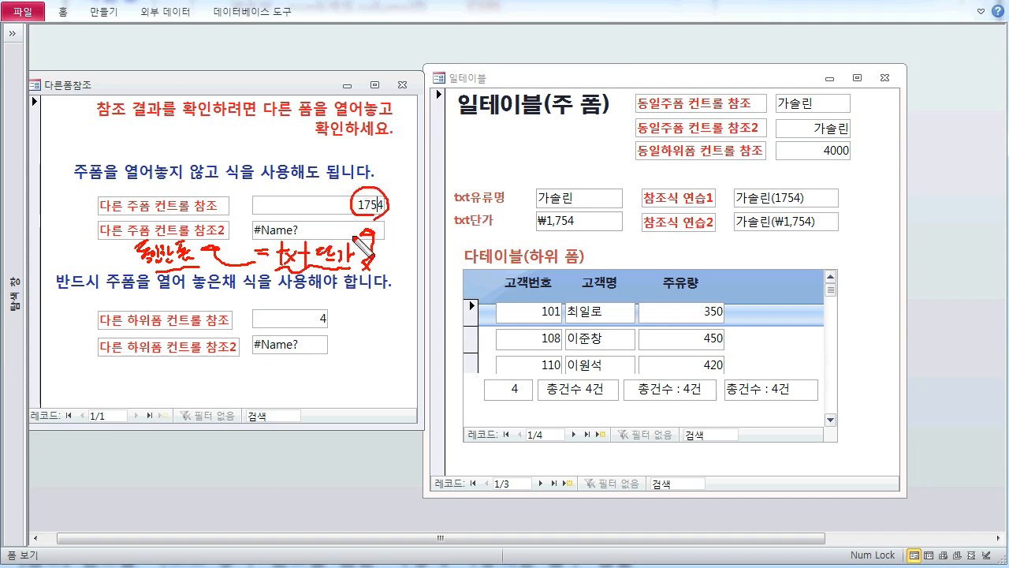
key("Escape")
key("ctrl+shift+d")
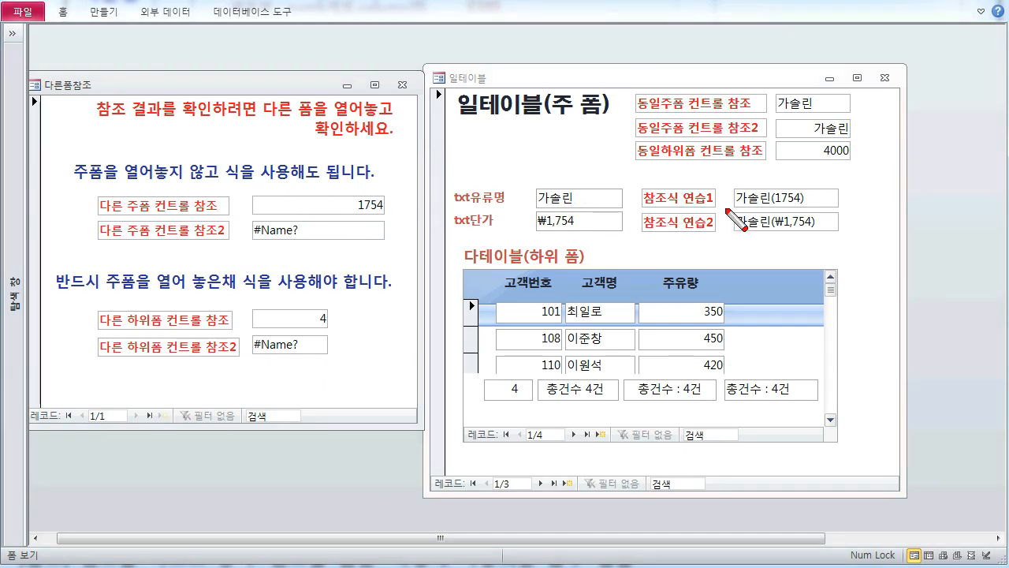
Handwrite =Forms!폼이름!txt단가 over the 다른 주폼 컨트롤 참조 box, underline and star it, and link it to the circled 일테이블 title
mouse_move(239, 184)
left_mouse_down()
mouse_move(269, 198)
mouse_move(305, 188)
mouse_move(302, 202)
left_mouse_up()
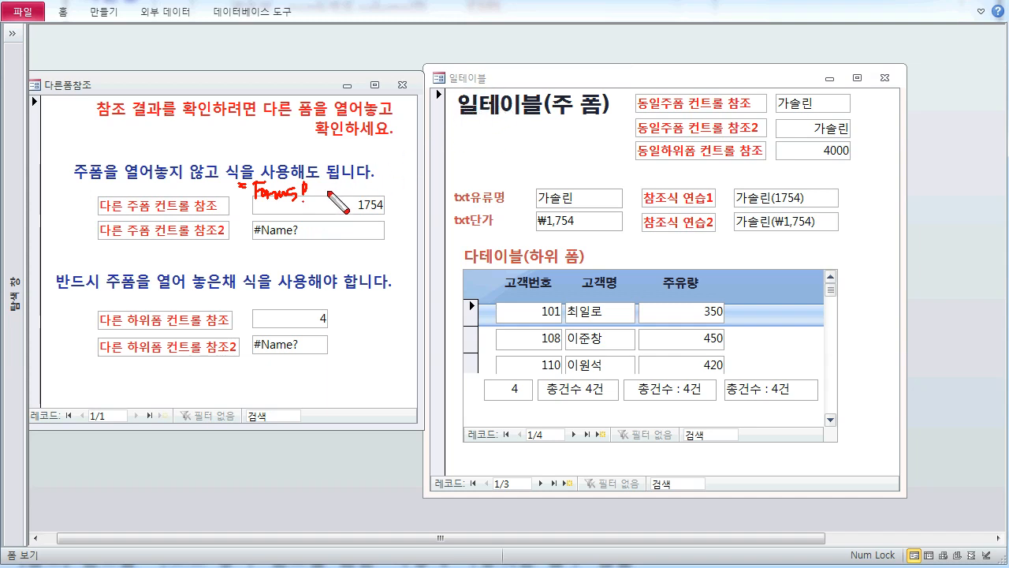
left_click_drag(320, 189, 328, 194)
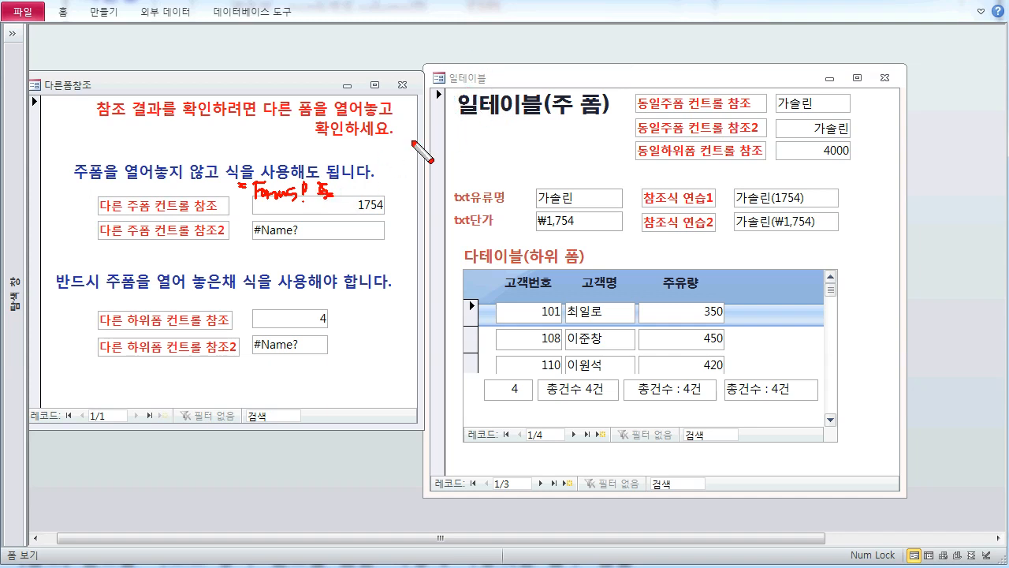
left_click_drag(337, 190, 349, 193)
left_click_drag(363, 186, 365, 191)
left_click(365, 198)
mouse_move(465, 96)
left_mouse_down()
mouse_move(464, 62)
mouse_move(467, 104)
mouse_move(492, 108)
mouse_move(402, 161)
mouse_move(388, 191)
mouse_move(443, 192)
left_mouse_up()
left_click_drag(256, 205, 441, 207)
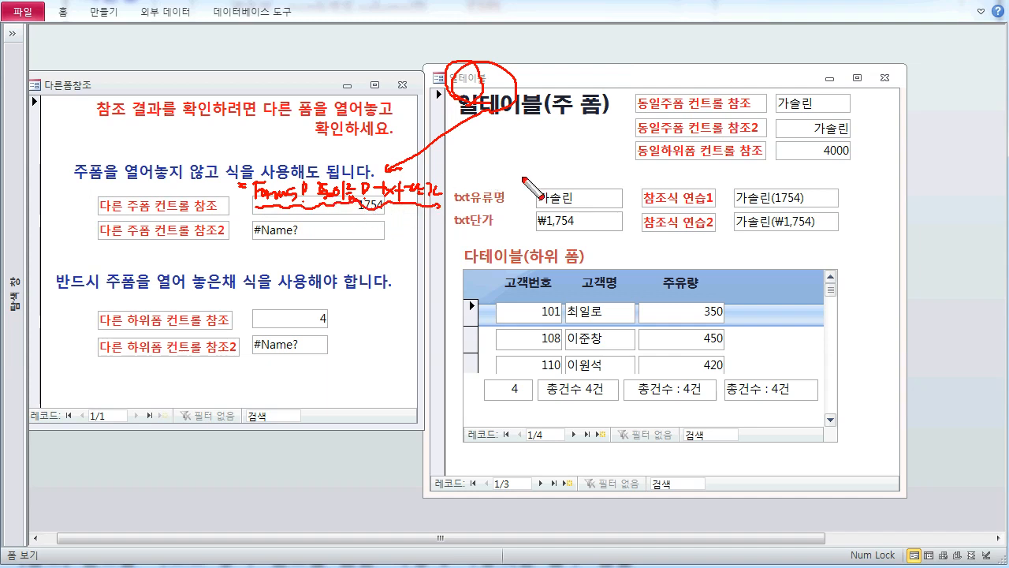
left_click_drag(240, 196, 243, 212)
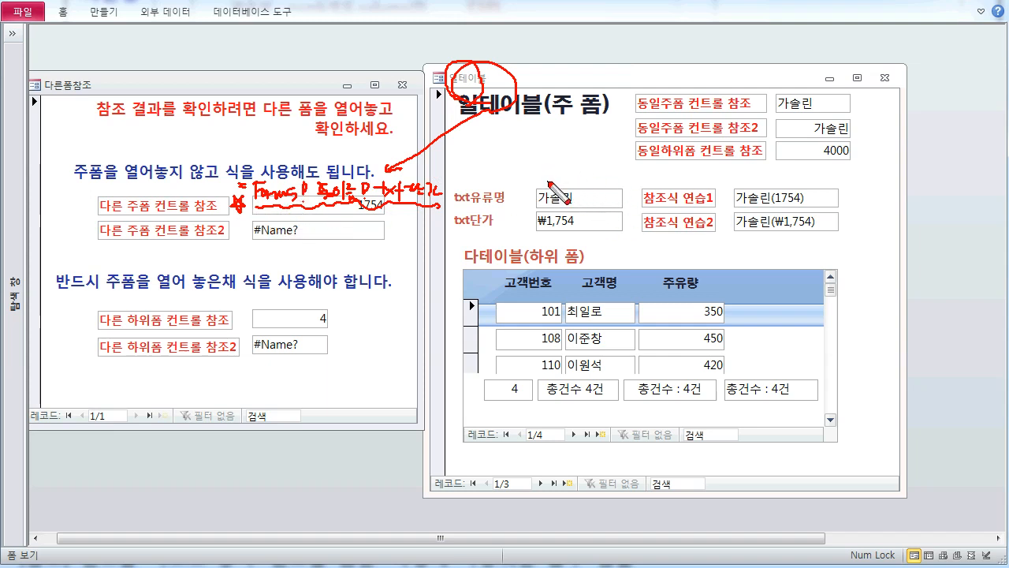
Handwrite =txt유류명 and =Forms!폼이름!txt유류명 over the 일테이블 form and bracket both as same-form references
mouse_move(513, 155)
left_mouse_down()
mouse_move(560, 148)
mouse_move(563, 167)
mouse_move(589, 158)
mouse_move(585, 169)
left_mouse_up()
left_click_drag(494, 152, 505, 152)
mouse_move(493, 159)
left_mouse_down()
mouse_move(506, 158)
mouse_move(521, 184)
mouse_move(625, 183)
mouse_move(639, 169)
mouse_move(708, 179)
mouse_move(692, 183)
left_mouse_up()
left_click(583, 185)
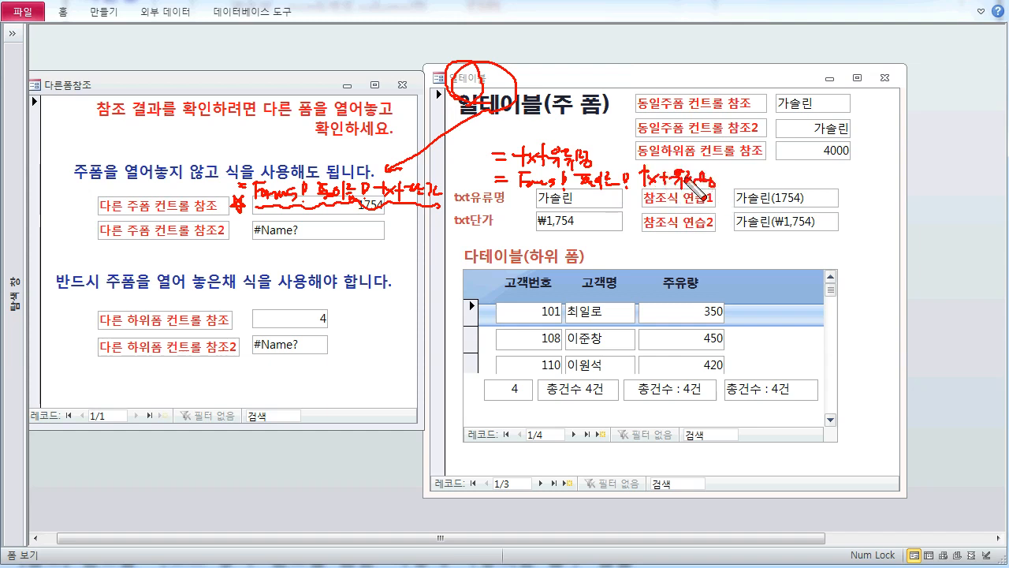
mouse_move(484, 155)
left_mouse_down()
mouse_move(481, 186)
mouse_move(455, 166)
mouse_move(454, 174)
mouse_move(462, 163)
left_mouse_up()
left_click_drag(470, 156, 475, 174)
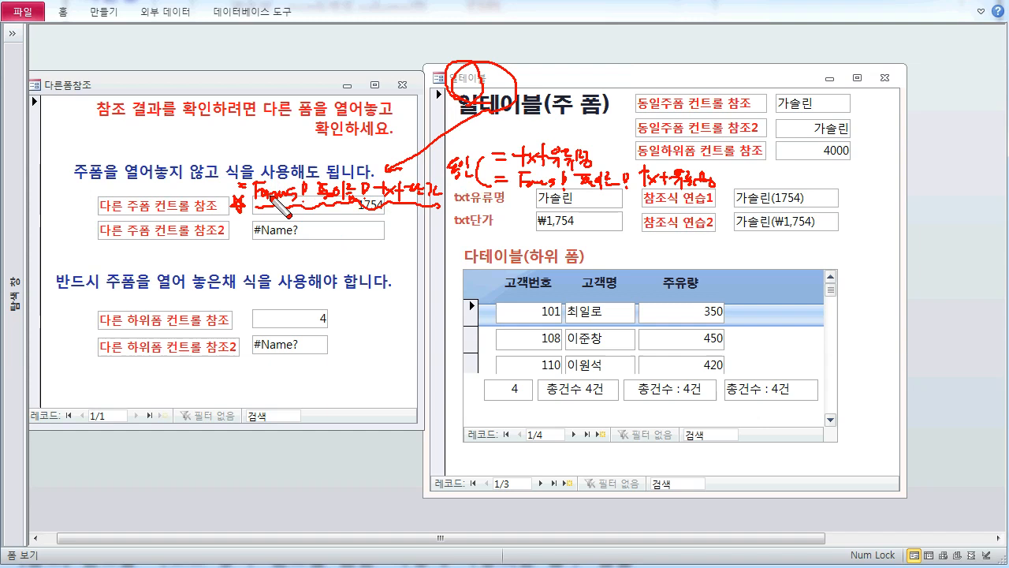
Annotate =txt단가 as an invalid cross-form reference, emphasize the valid expressions with a star and underlines, and clear all ink
left_click_drag(258, 260, 268, 261)
left_click_drag(259, 267, 300, 273)
mouse_move(299, 262)
left_mouse_down()
mouse_move(289, 273)
mouse_move(374, 262)
left_mouse_up()
mouse_move(374, 250)
left_mouse_down()
mouse_move(359, 262)
mouse_move(465, 231)
left_mouse_up()
mouse_move(454, 233)
left_mouse_down()
mouse_move(462, 242)
mouse_move(444, 278)
left_mouse_up()
left_click_drag(443, 254, 429, 277)
left_click_drag(218, 174, 220, 195)
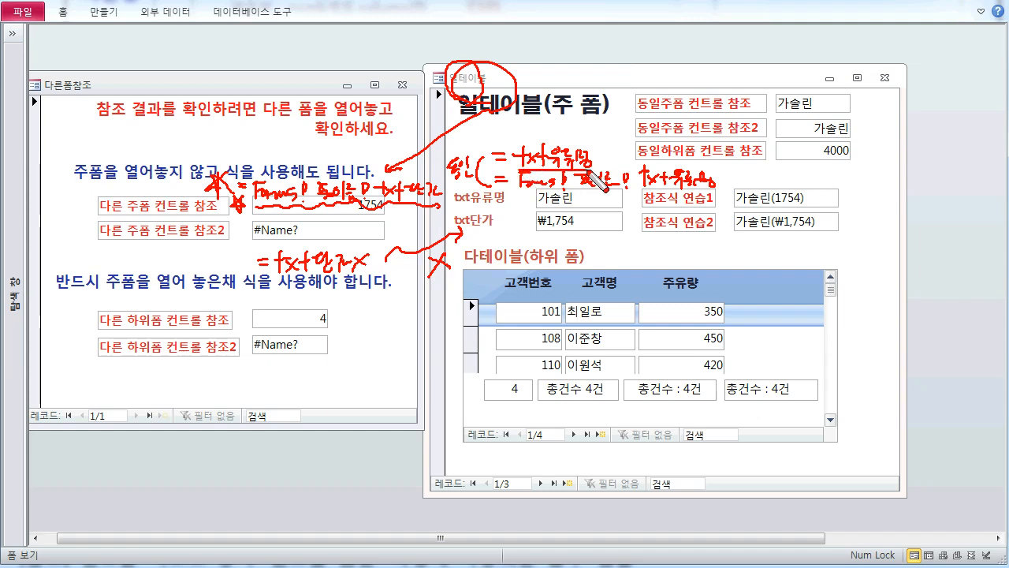
left_click_drag(521, 192, 720, 194)
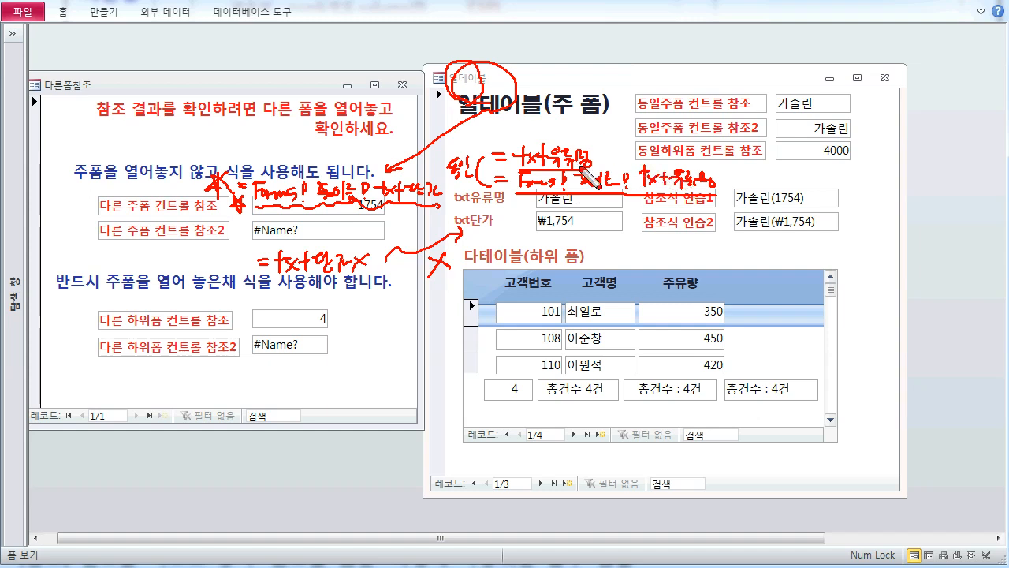
key("Escape")
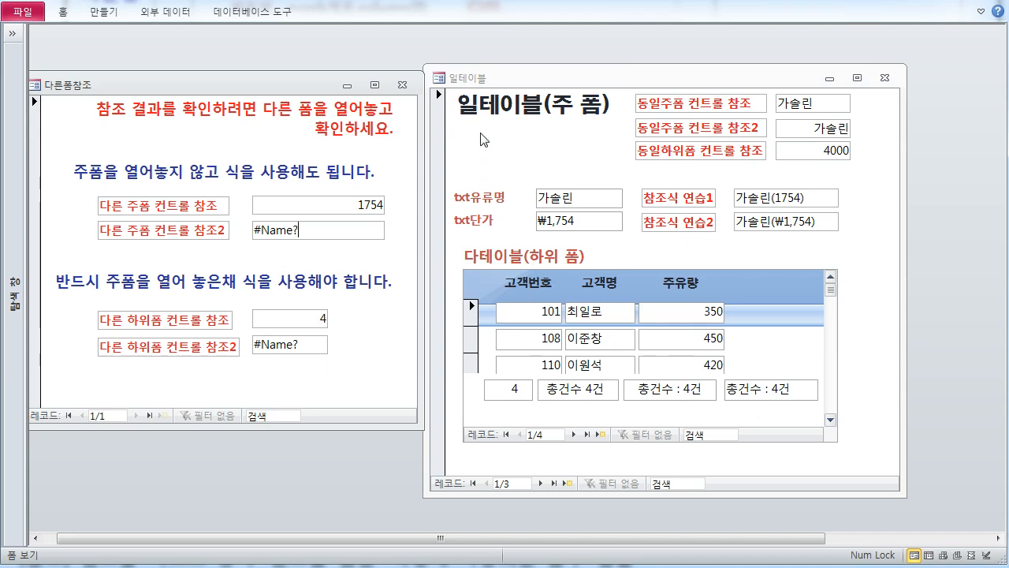
Draw the subform reference path from 다른폼참조 through the main form to 다테이블, underline the 다른 하위폼 컨트롤 참조2 result, and clear the ink
left_click(520, 81)
key("ctrl+2")
mouse_move(326, 335)
left_mouse_down()
mouse_move(313, 310)
mouse_move(341, 326)
mouse_move(509, 145)
mouse_move(599, 347)
mouse_move(587, 360)
left_mouse_up()
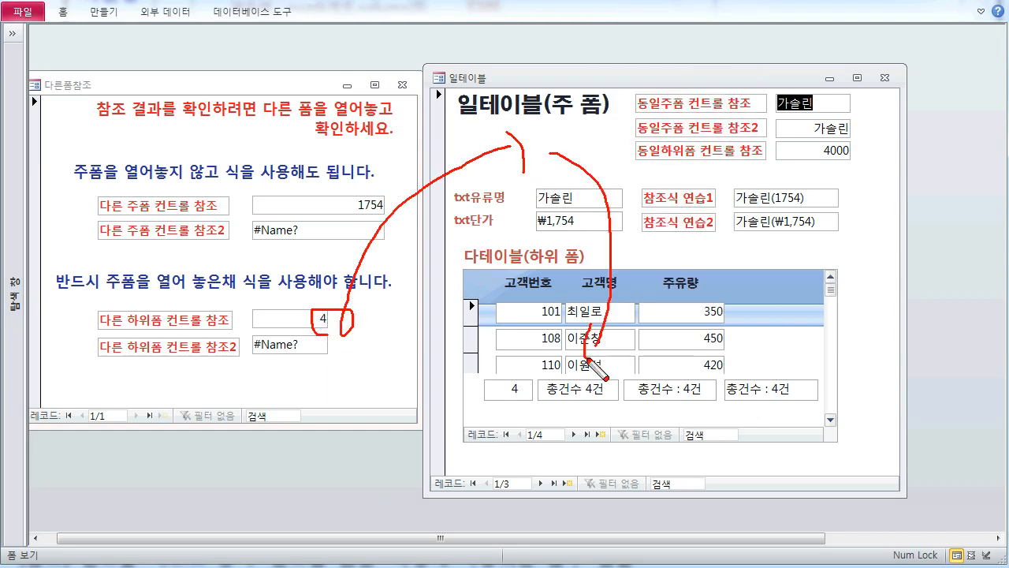
left_click_drag(257, 352, 337, 358)
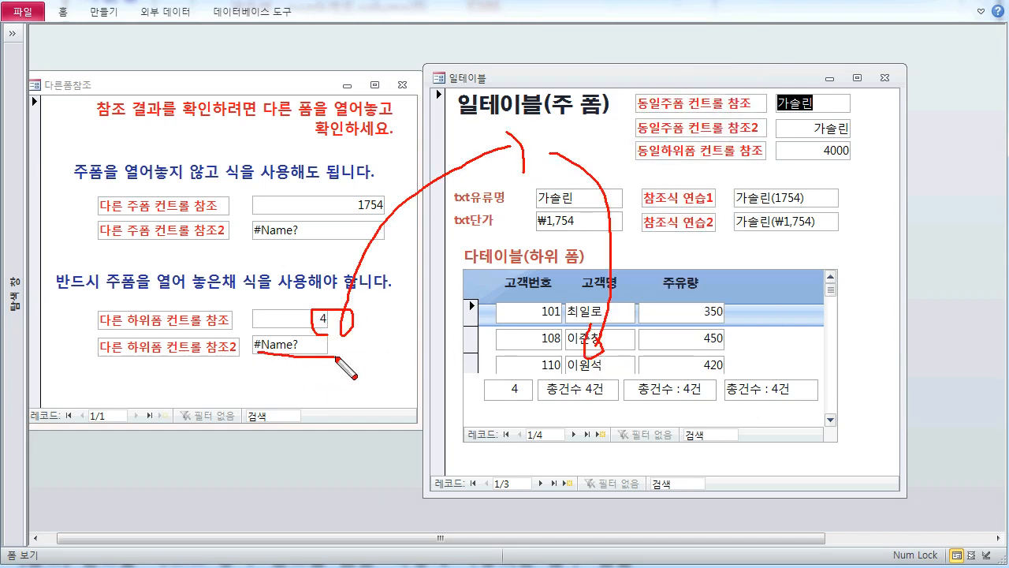
key("e")
key("Escape")
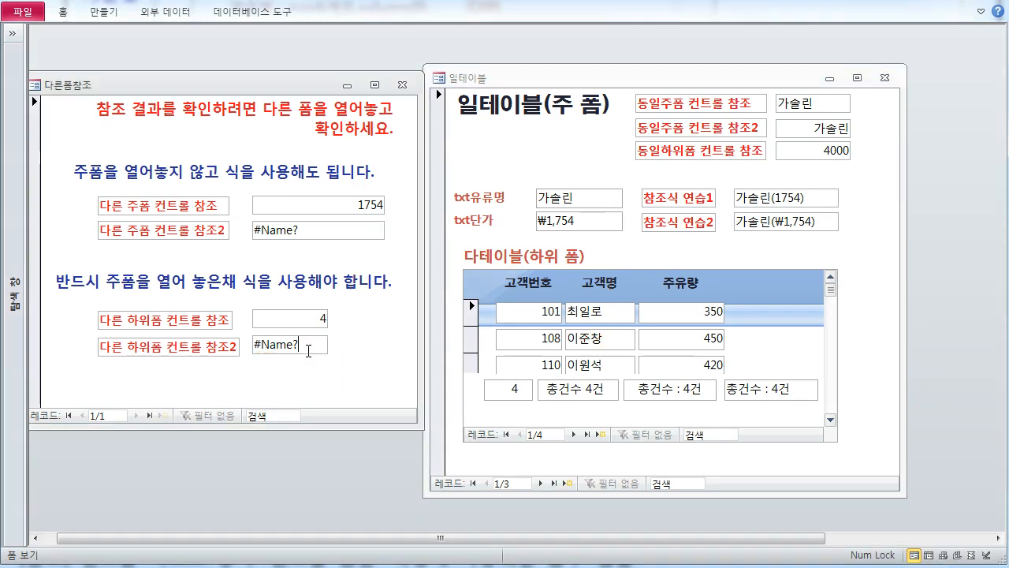
Switch the 다른폼참조 form to Design view and examine the full control source expression of the 다른 하위폼 컨트롤 참조2 text box
right_click(375, 347)
left_click(418, 398)
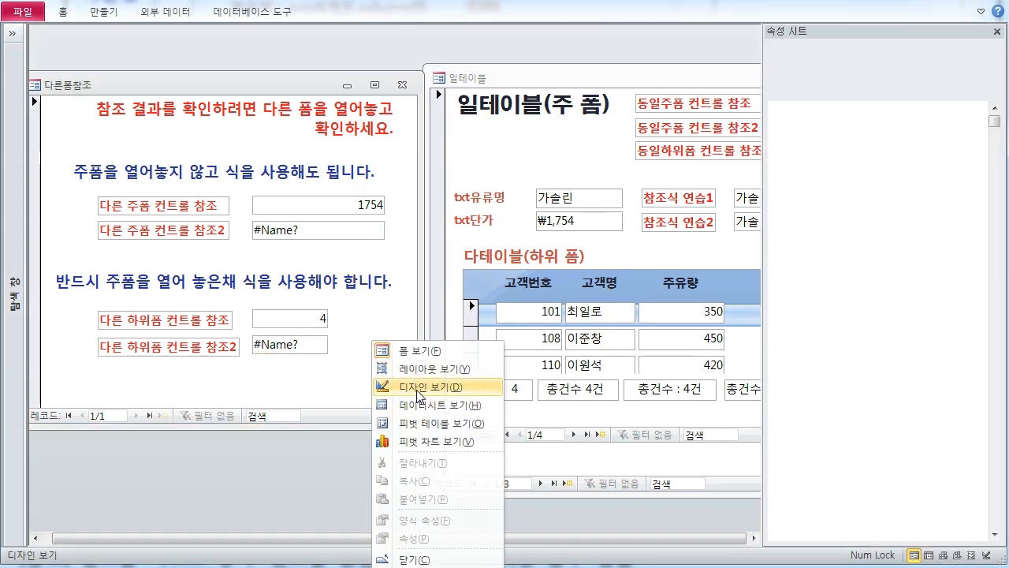
left_click(325, 381)
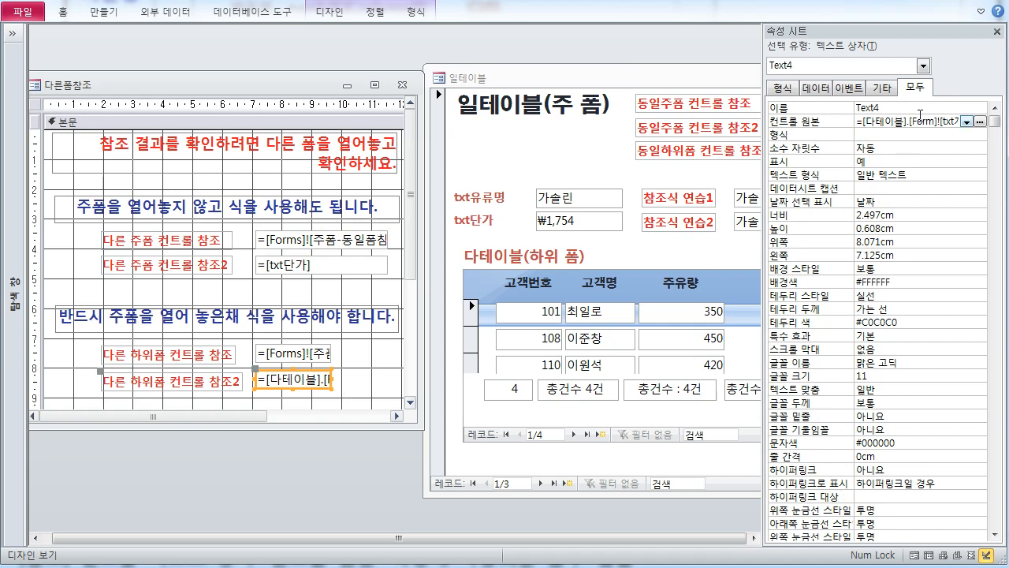
left_click(920, 118)
key("shift+F2")
key("End")
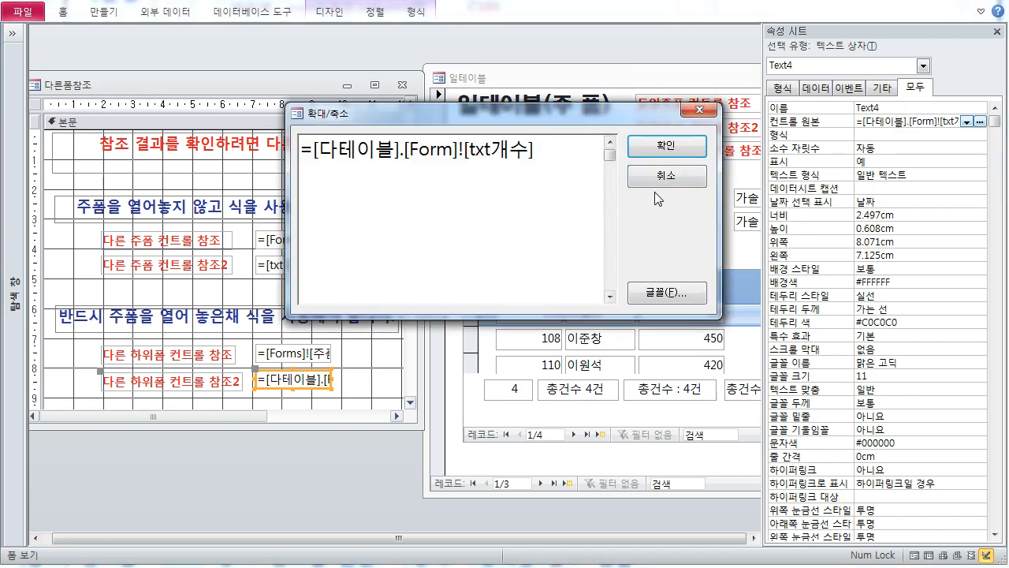
left_click(633, 180)
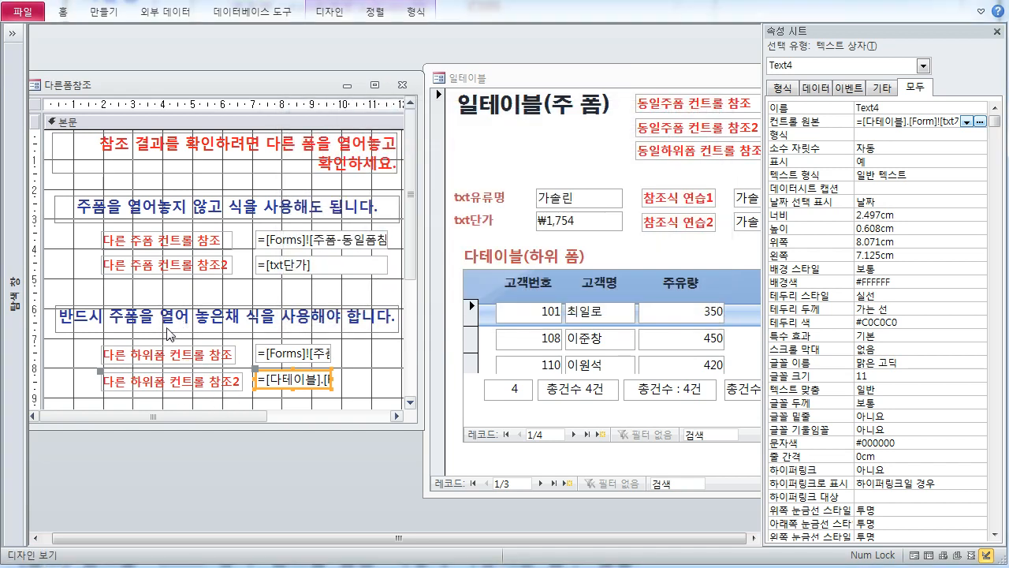
Display the full control source expression of the 다른 하위폼 컨트롤 참조 text box in the zoom window
left_click(293, 356)
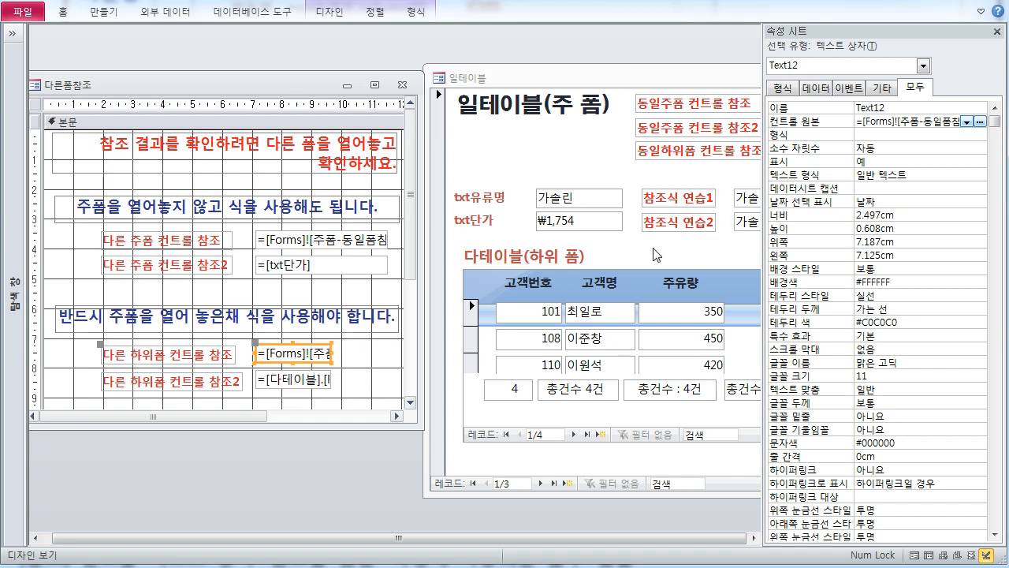
left_click(891, 121)
key("shift+F2")
left_click(493, 203)
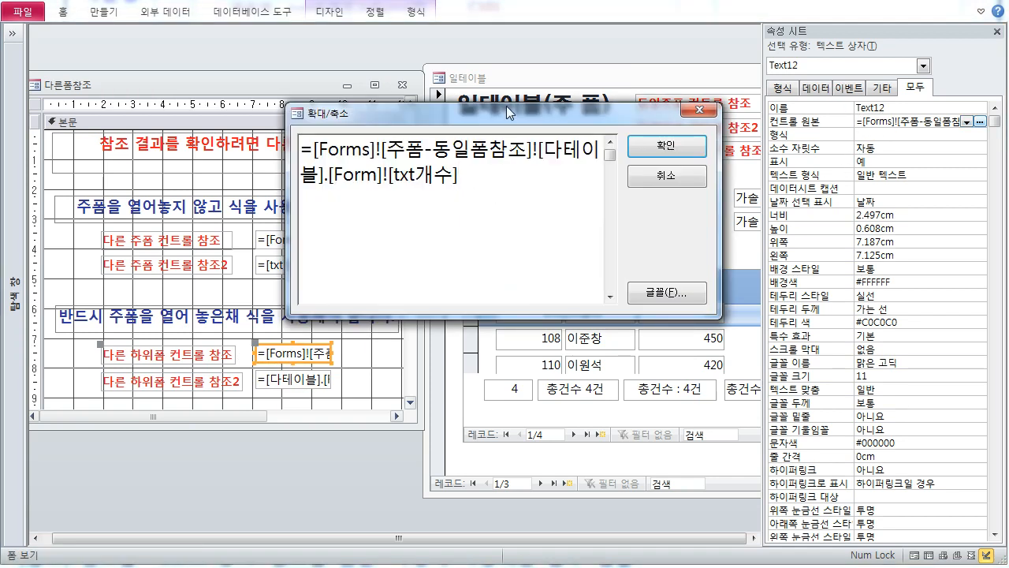
left_click_drag(507, 108, 504, 131)
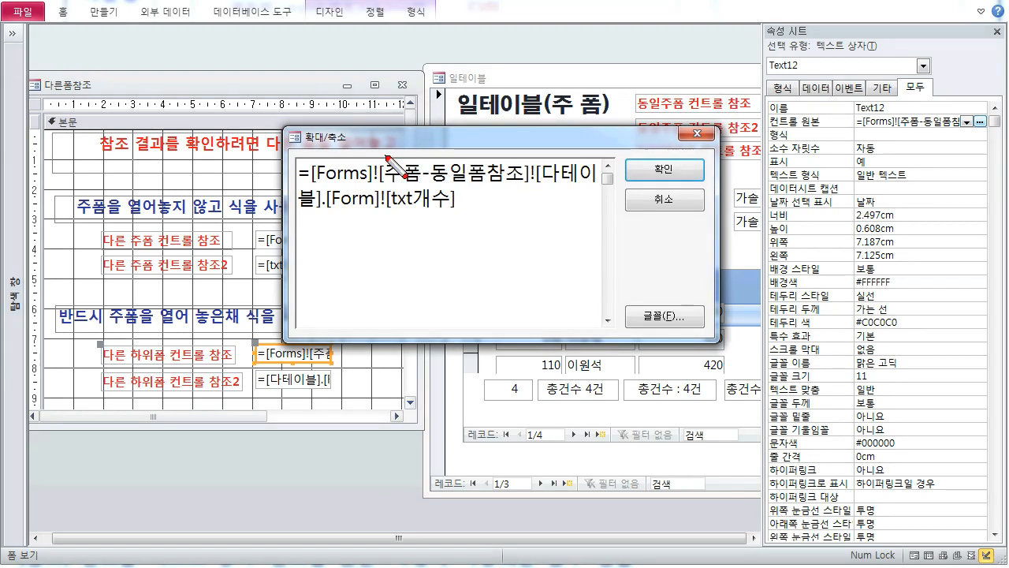
Underline the main form, 다테이블 and Form parts of the expression with an arrow to the form name, clear the ink, and close the zoom window
left_click_drag(383, 183, 534, 183)
mouse_move(524, 67)
left_mouse_down()
mouse_move(498, 52)
mouse_move(478, 59)
left_mouse_up()
mouse_move(493, 62)
left_mouse_down()
mouse_move(471, 167)
mouse_move(596, 183)
left_mouse_up()
left_click_drag(296, 211, 371, 211)
left_click_drag(386, 211, 427, 213)
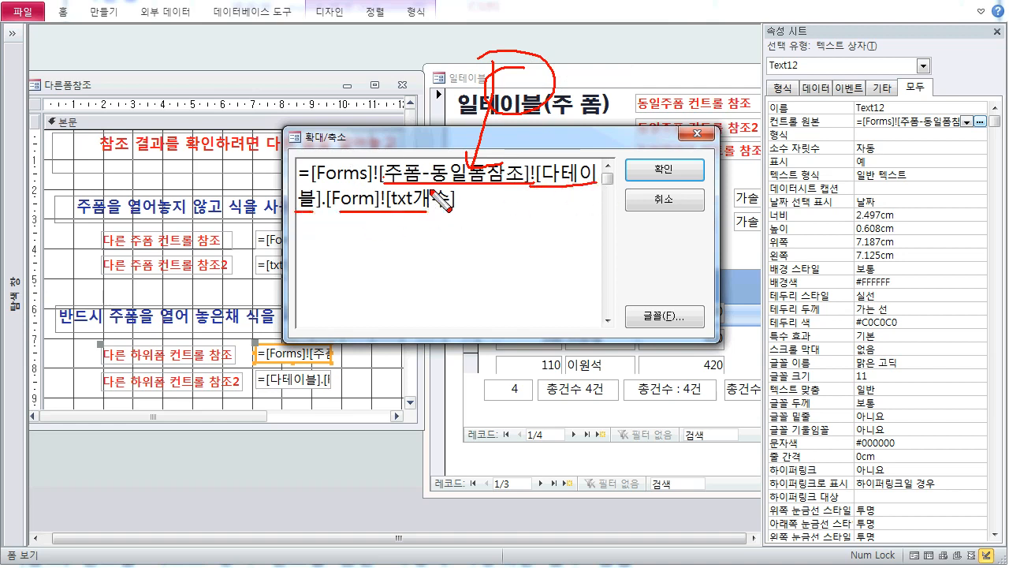
key("Escape")
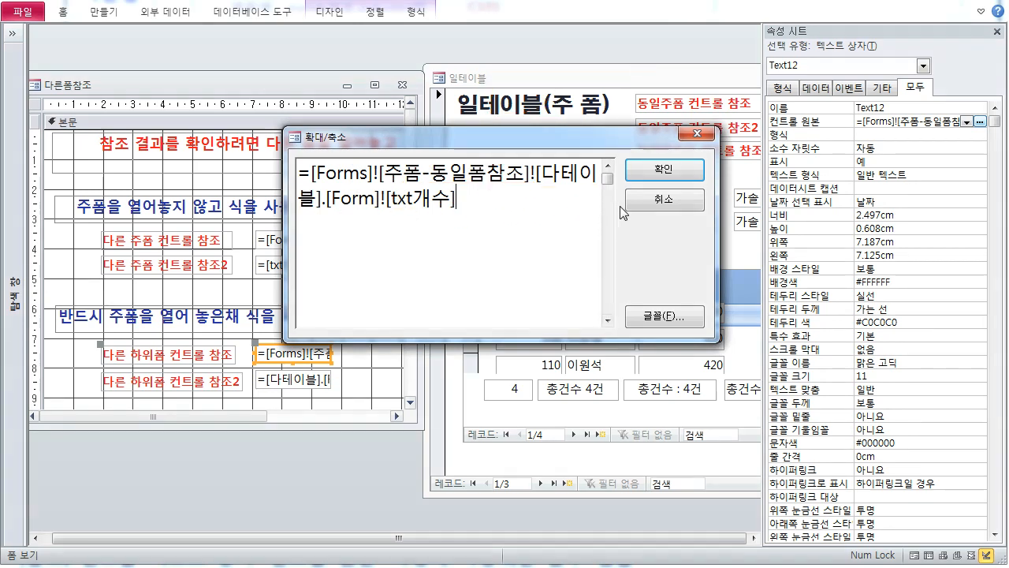
left_click(665, 171)
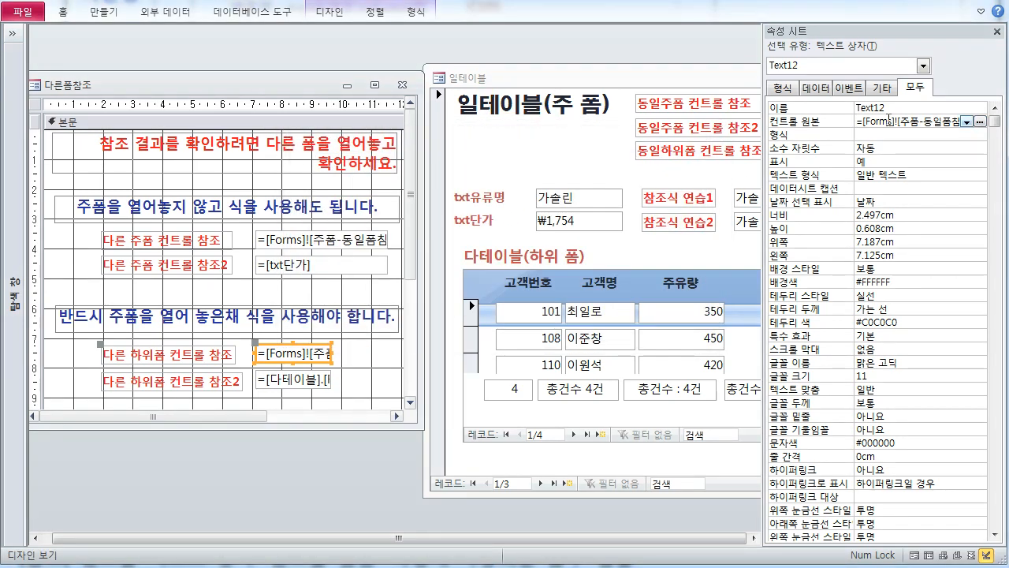
Clear the control source of the 다른 하위폼 컨트롤 참조 text box and open the Expression Builder for it
left_click_drag(860, 120, 958, 122)
key("Delete")
left_click(979, 122)
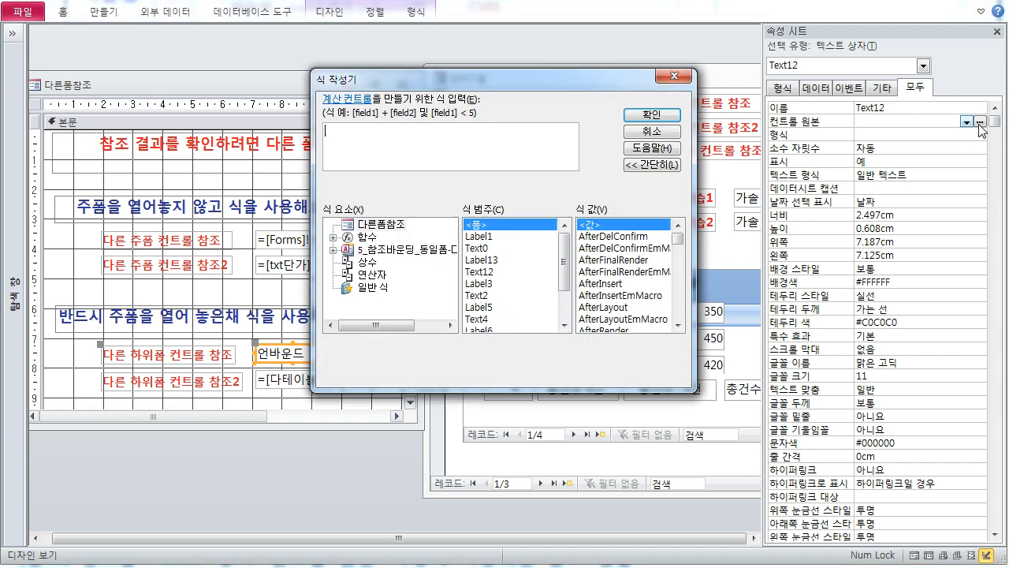
left_click_drag(568, 79, 603, 90)
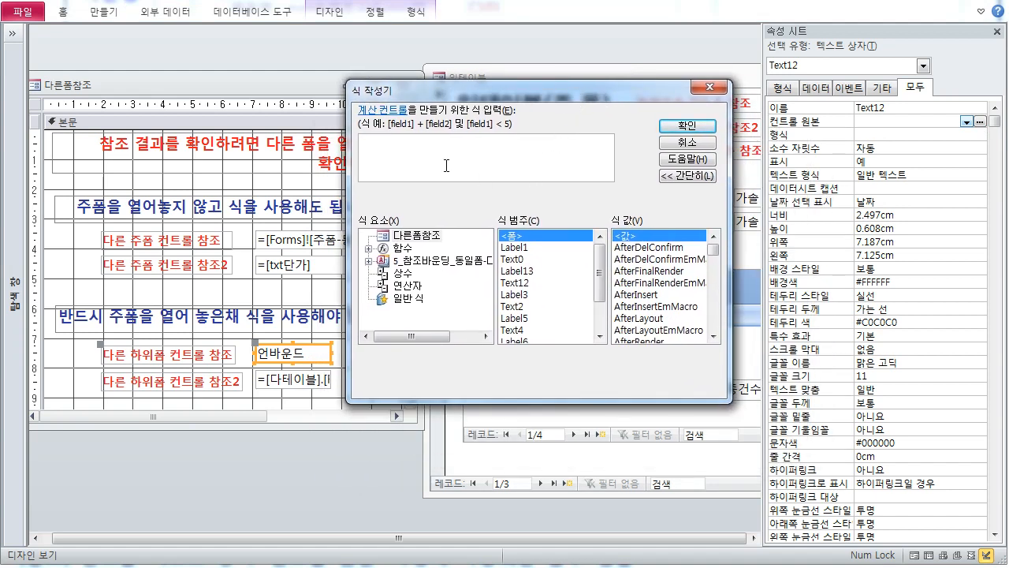
Start the expression with = and select the loaded form 주폼-동일폼참조 in the database's Forms, widening the Expression Builder to show full names
double_click(426, 260)
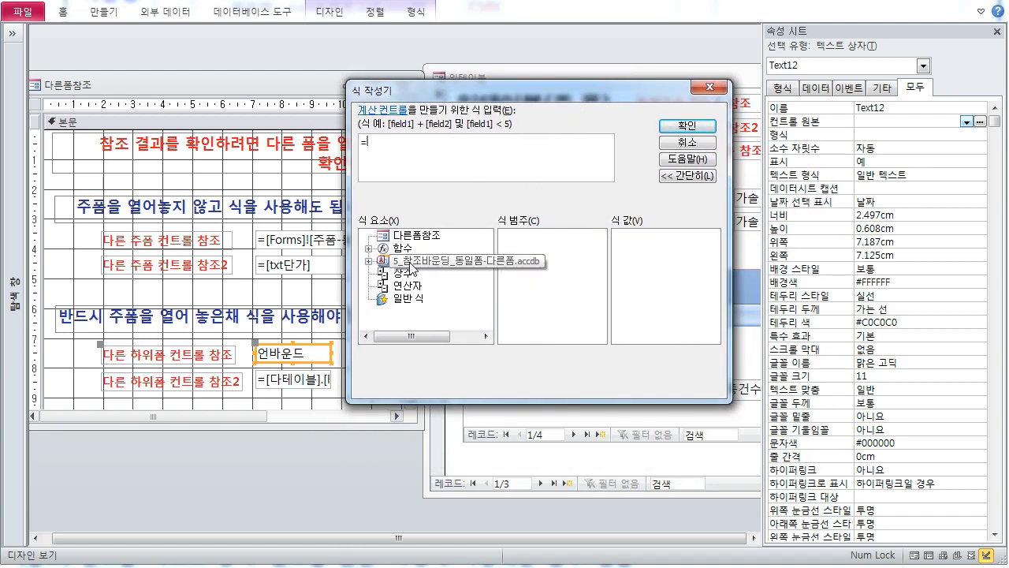
double_click(420, 300)
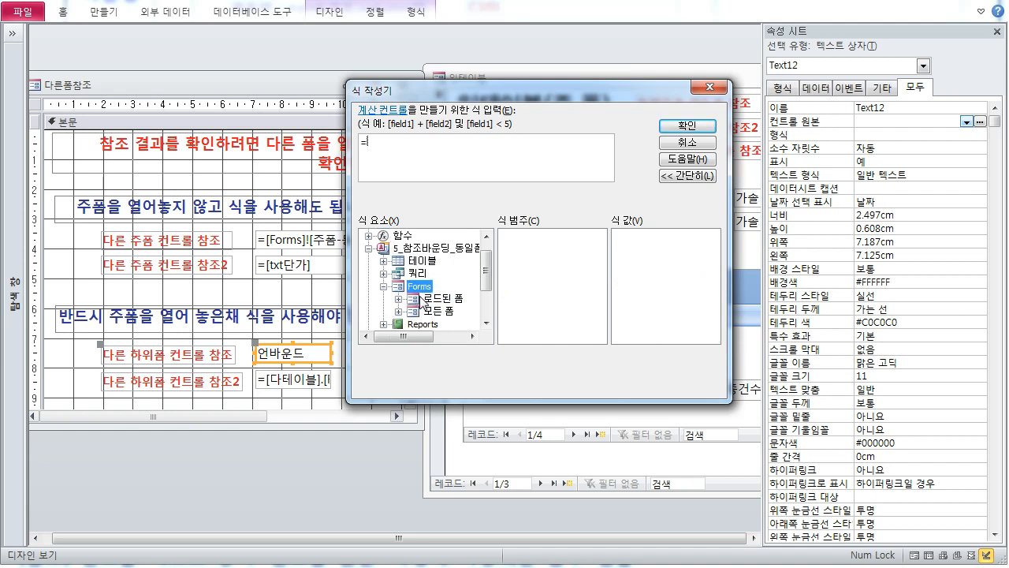
double_click(443, 298)
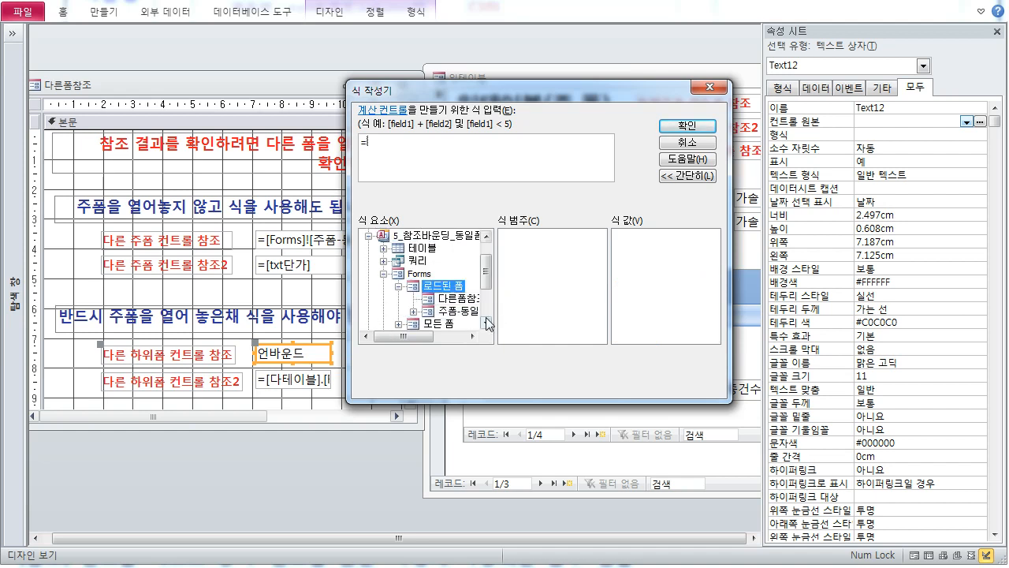
left_click_drag(733, 288, 910, 288)
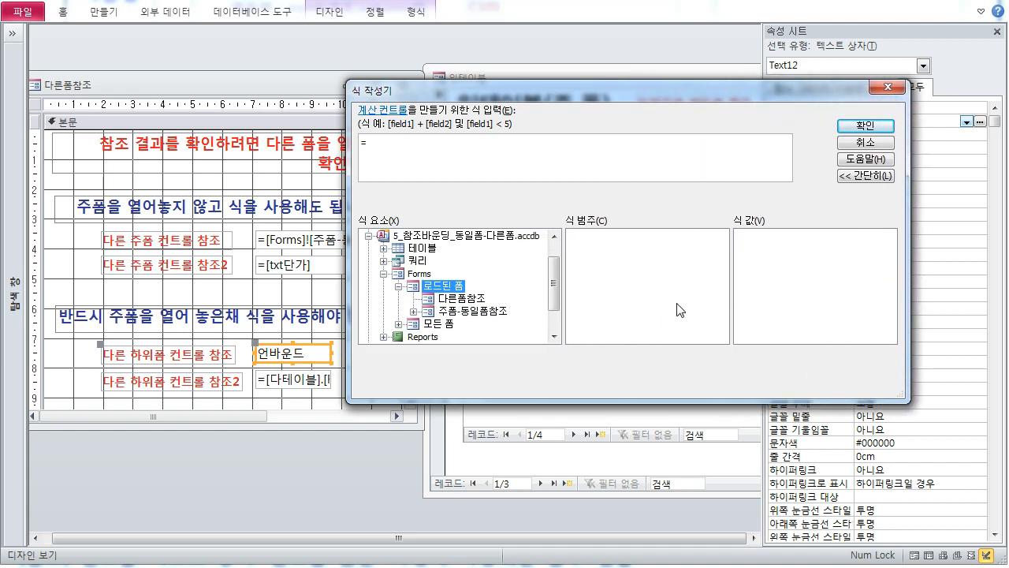
left_click(482, 312)
left_click_drag(473, 92, 469, 144)
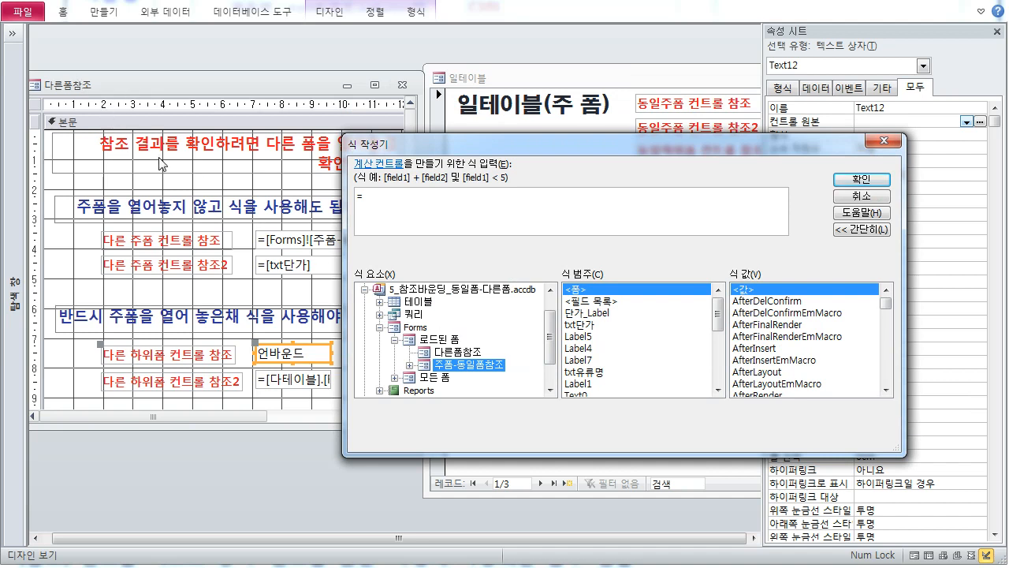
Insert txt개수 from the 하위폼-동일폼참조 subform to build =Forms![주폼-동일폼참조]![다테이블].Form![txt개수] and accept the expression
double_click(472, 365)
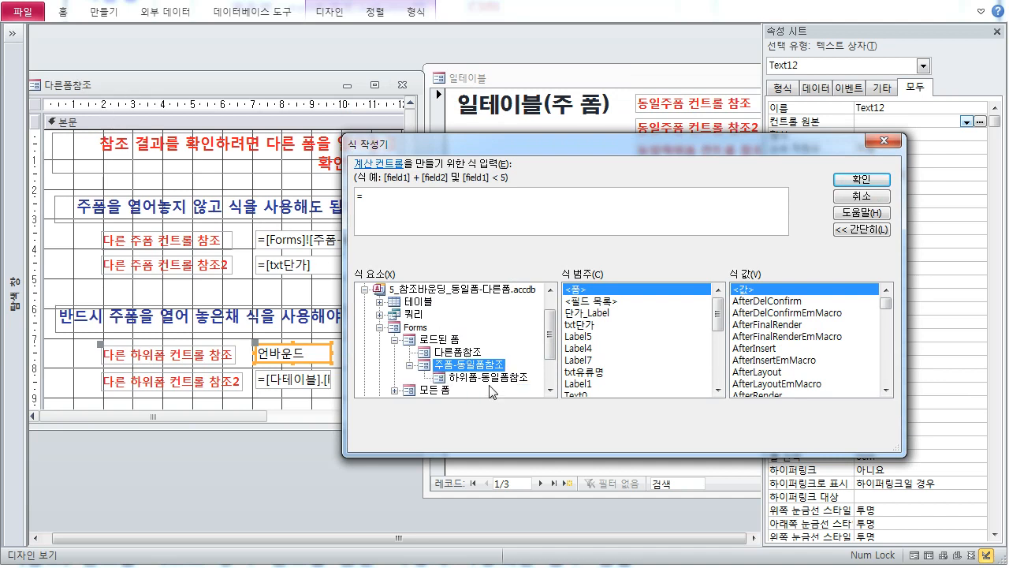
left_click(488, 378)
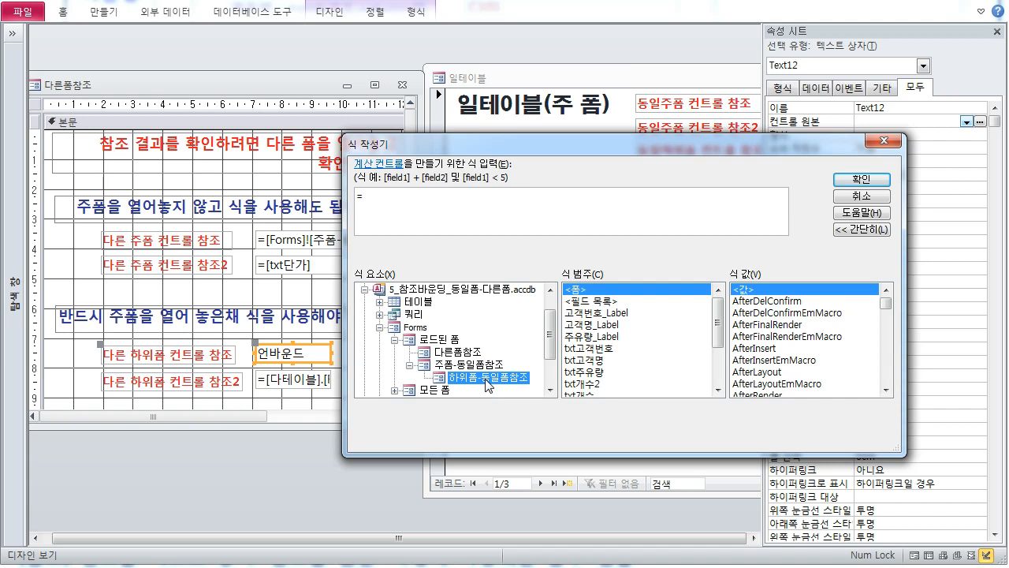
scroll(646, 366, "down", 2)
left_click(593, 325)
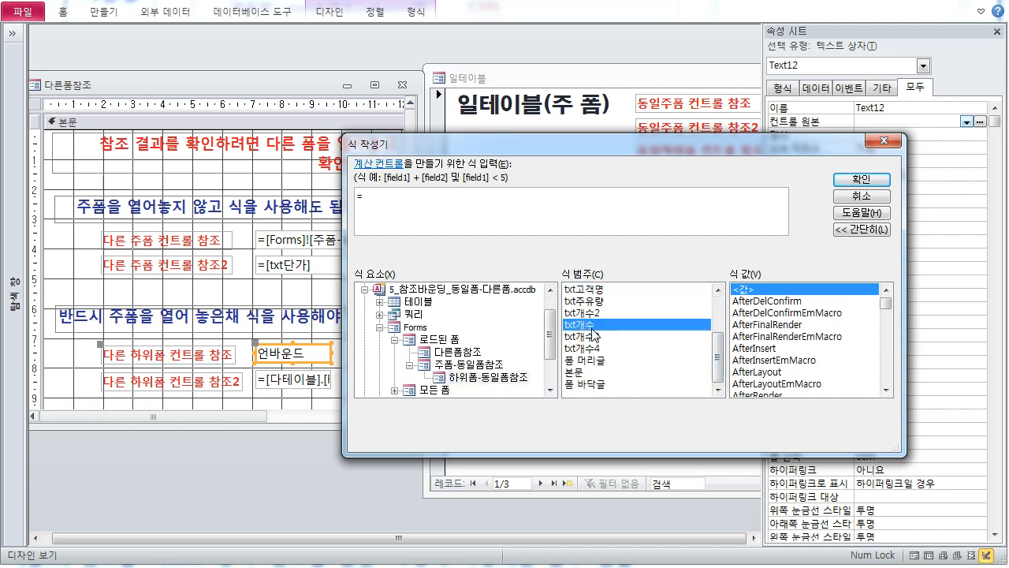
double_click(592, 326)
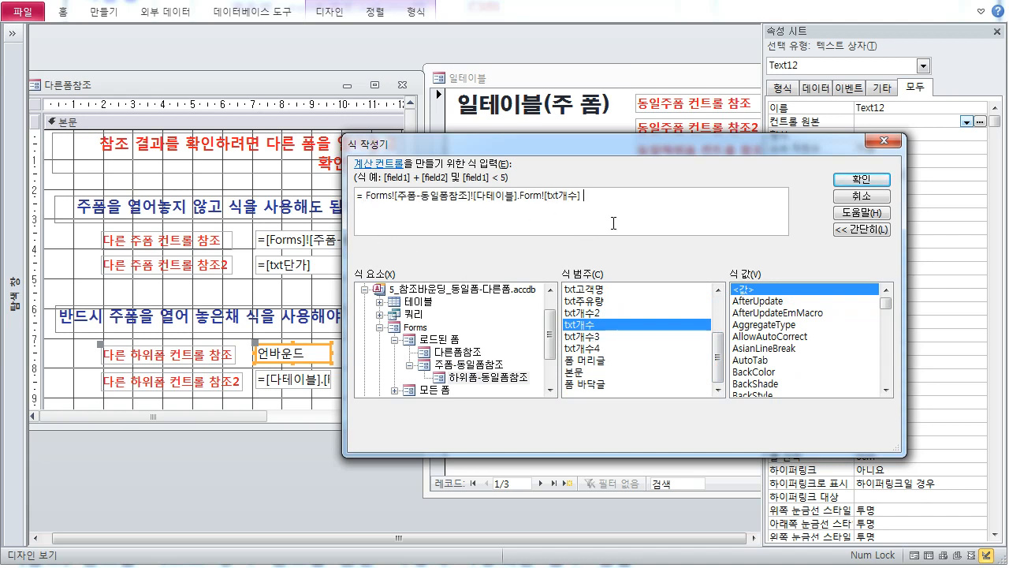
left_click(862, 179)
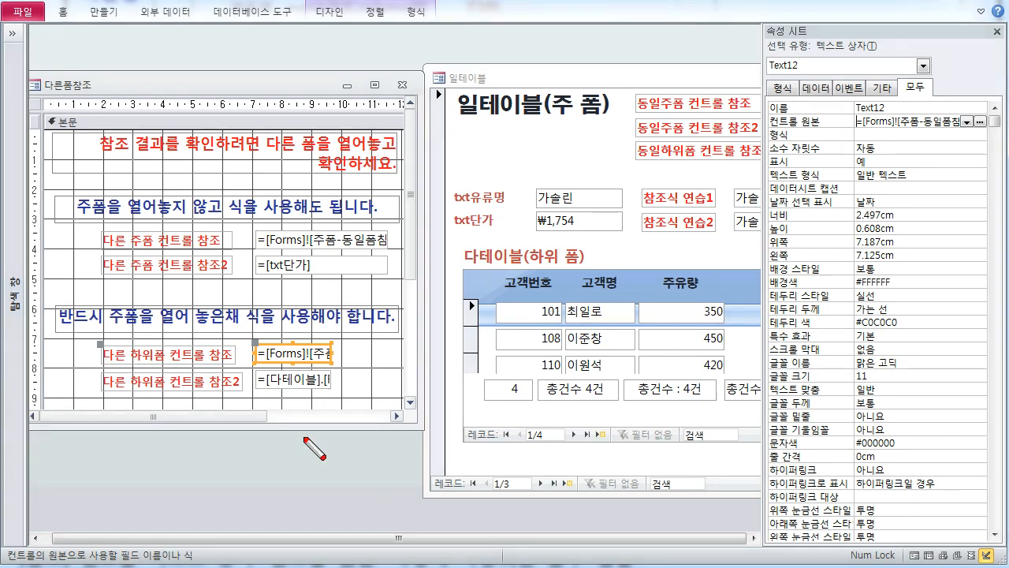
Handwrite 전주, two circled 광주 labelled 경기도 and 전남, and a crossed-out =txt단가 below the 다른폼참조 form as an ambiguity analogy
mouse_move(289, 438)
left_mouse_down()
mouse_move(312, 438)
mouse_move(306, 457)
mouse_move(342, 425)
left_mouse_up()
left_click_drag(356, 411, 370, 436)
mouse_move(215, 465)
left_mouse_down()
mouse_move(236, 483)
mouse_move(257, 478)
left_mouse_up()
left_click_drag(199, 428, 254, 429)
mouse_move(347, 364)
left_mouse_down()
mouse_move(358, 377)
mouse_move(380, 367)
left_mouse_up()
mouse_move(377, 431)
left_mouse_down()
mouse_move(371, 452)
mouse_move(361, 436)
left_mouse_up()
mouse_move(228, 482)
left_mouse_down()
mouse_move(246, 490)
mouse_move(357, 476)
mouse_move(351, 465)
mouse_move(389, 452)
mouse_move(373, 436)
mouse_move(387, 426)
left_mouse_up()
left_click_drag(355, 444, 389, 430)
mouse_move(228, 484)
left_mouse_down()
mouse_move(261, 474)
mouse_move(266, 482)
left_mouse_up()
mouse_move(316, 517)
left_mouse_down()
mouse_move(398, 481)
mouse_move(375, 516)
mouse_move(361, 516)
left_mouse_up()
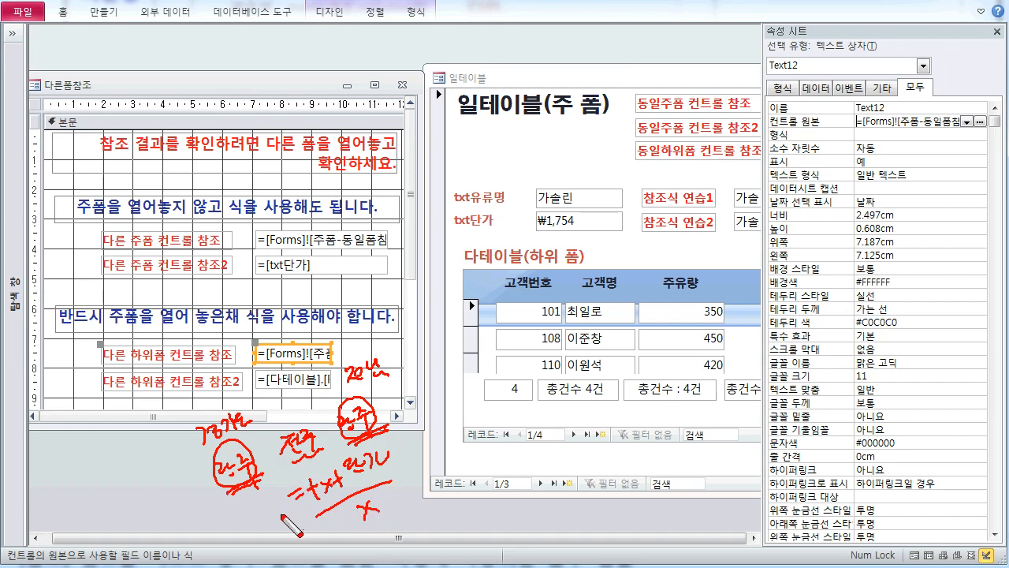
Handwrite Forms!경기도!txt단가 beside the 광주 notes, underline and star it, circle its form name with a note above, and clear all ink
left_click_drag(40, 465, 53, 463)
mouse_move(42, 465)
left_mouse_down()
mouse_move(42, 488)
mouse_move(51, 476)
left_mouse_up()
left_click_drag(52, 476, 101, 482)
left_click_drag(105, 474, 111, 473)
left_click_drag(112, 469, 112, 478)
mouse_move(116, 472)
left_mouse_down()
mouse_move(130, 495)
mouse_move(145, 482)
mouse_move(201, 482)
left_mouse_up()
left_click_drag(204, 474, 210, 485)
left_click_drag(41, 495, 211, 496)
mouse_move(124, 505)
left_mouse_down()
mouse_move(134, 516)
mouse_move(124, 516)
left_mouse_up()
left_click_drag(122, 511, 137, 510)
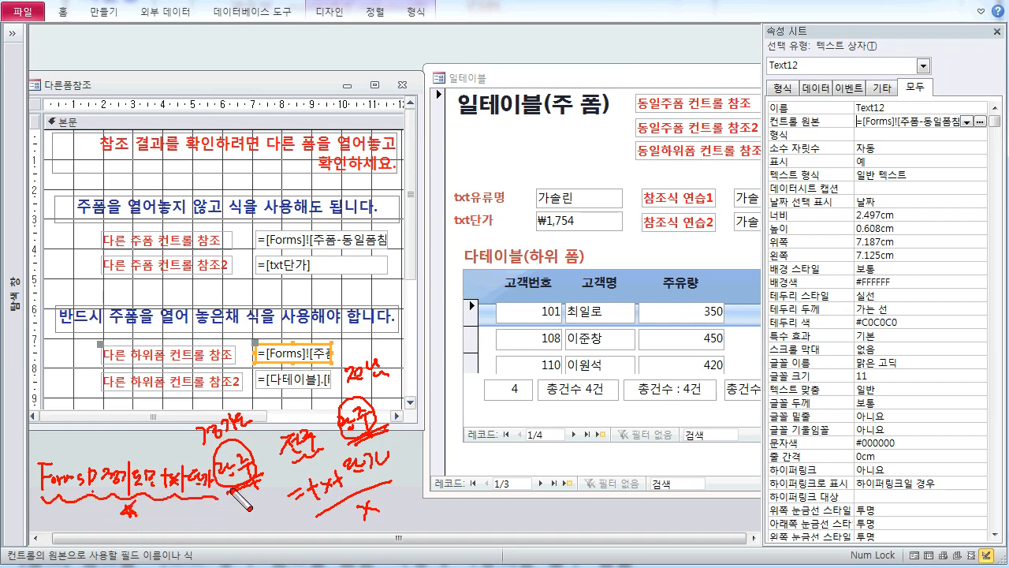
mouse_move(105, 444)
left_mouse_down()
mouse_move(111, 455)
mouse_move(133, 446)
mouse_move(145, 453)
mouse_move(106, 438)
mouse_move(128, 493)
mouse_move(137, 462)
mouse_move(123, 478)
left_mouse_up()
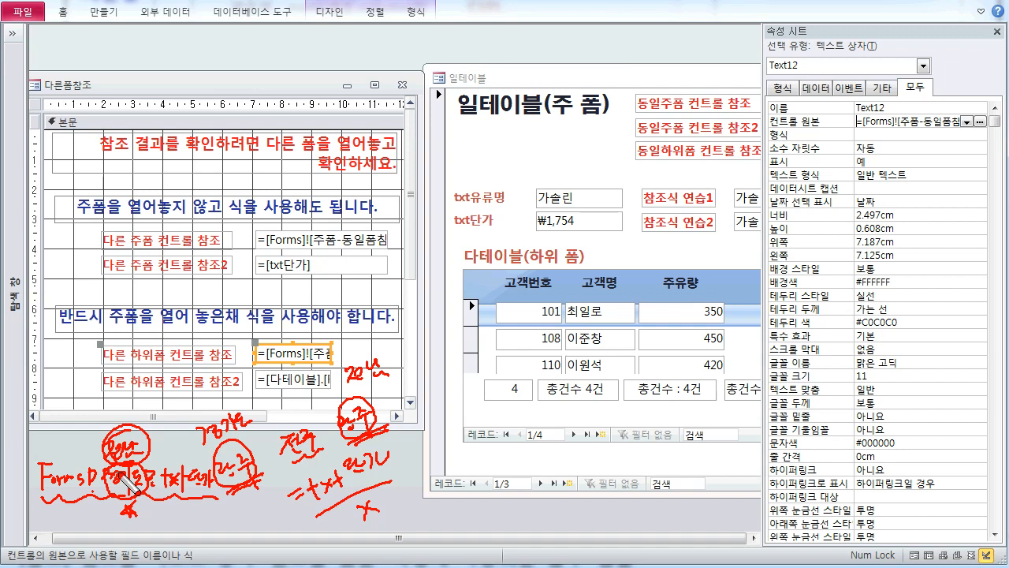
key("Escape")
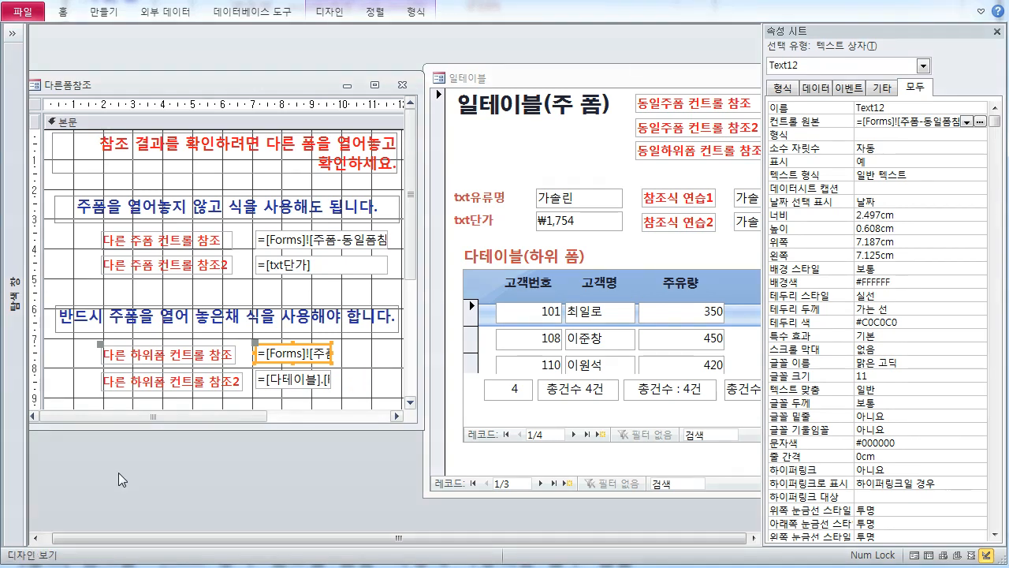